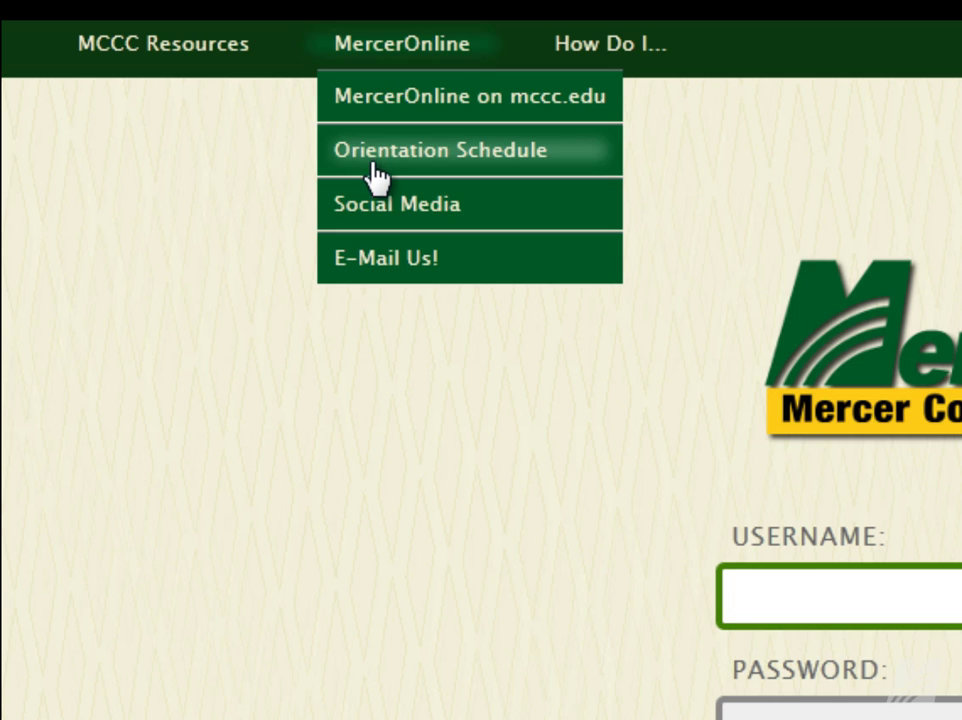
mouse_move(389, 229)
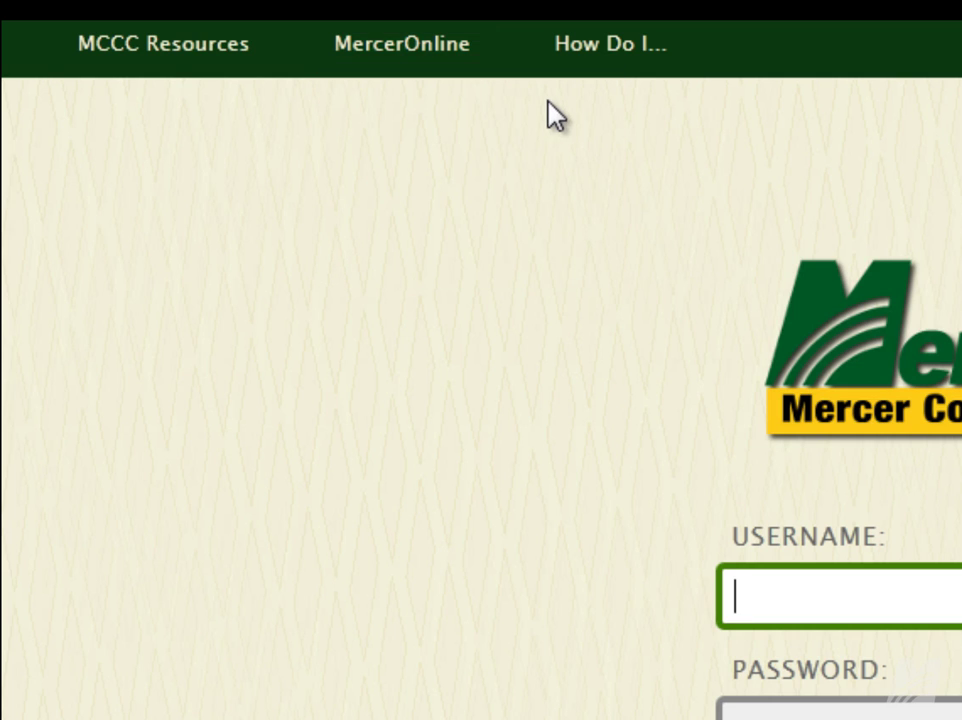
mouse_move(676, 46)
mouse_move(603, 50)
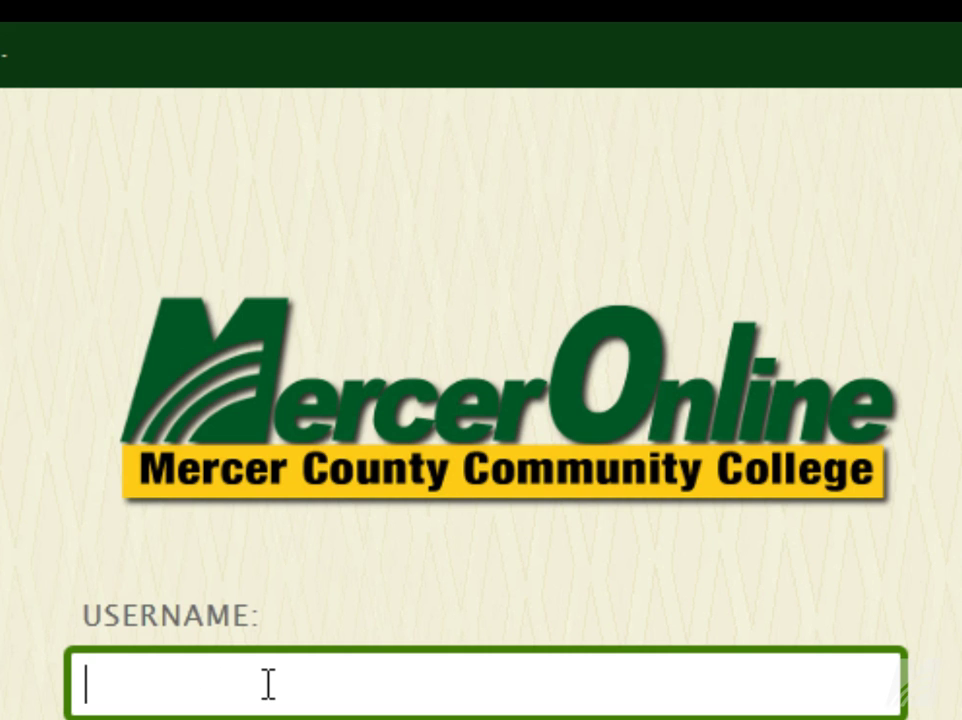
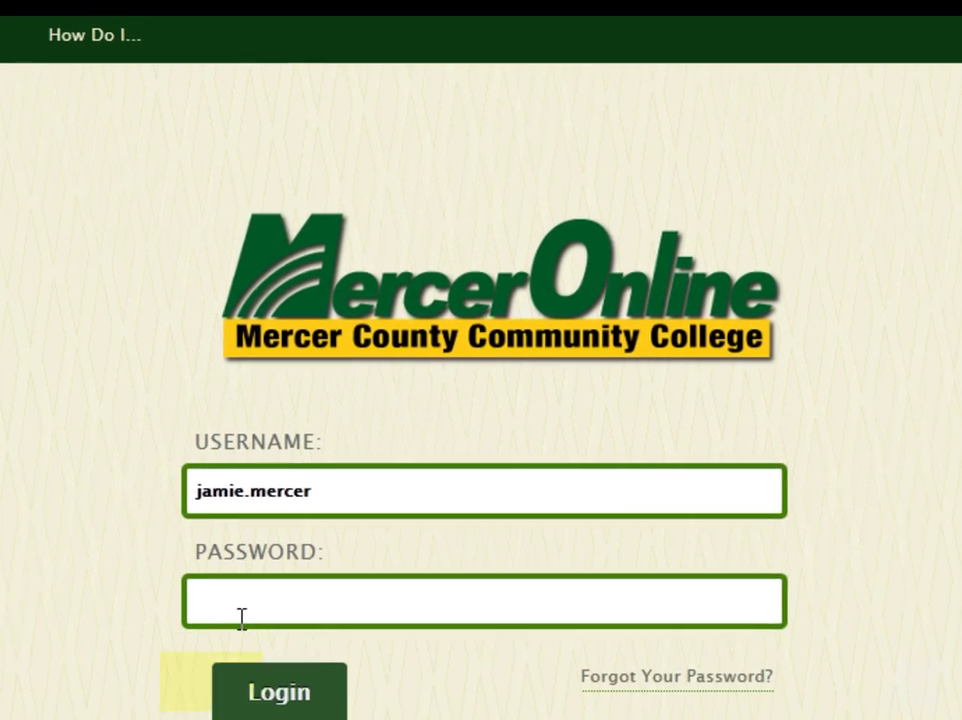
Sign in to MercerOnline by entering the student's username and password.
left_click(240, 618)
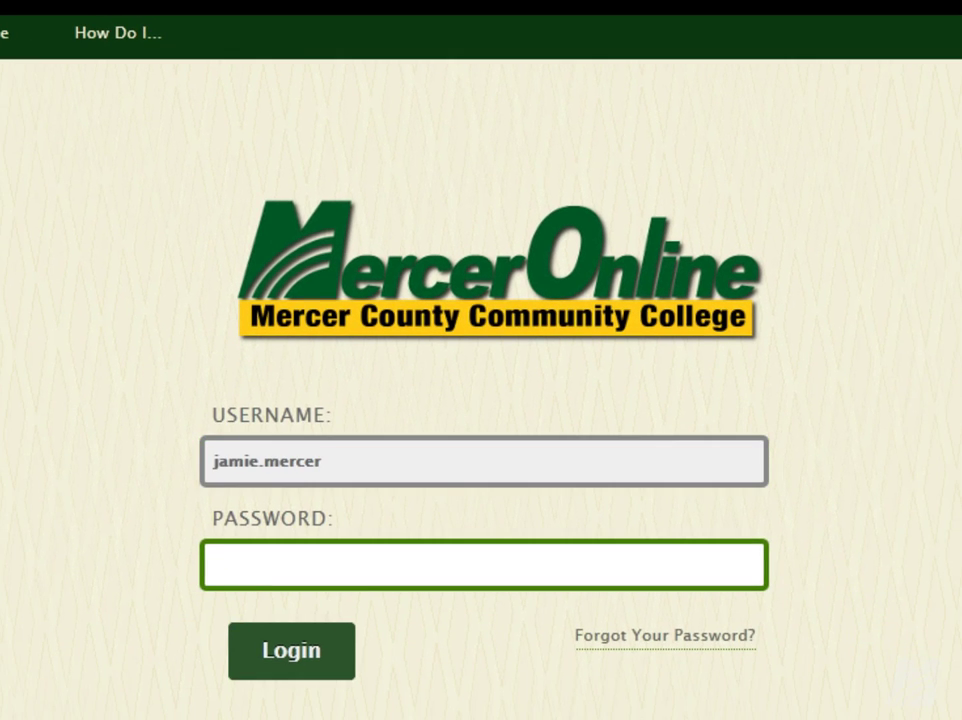
type("••••••")
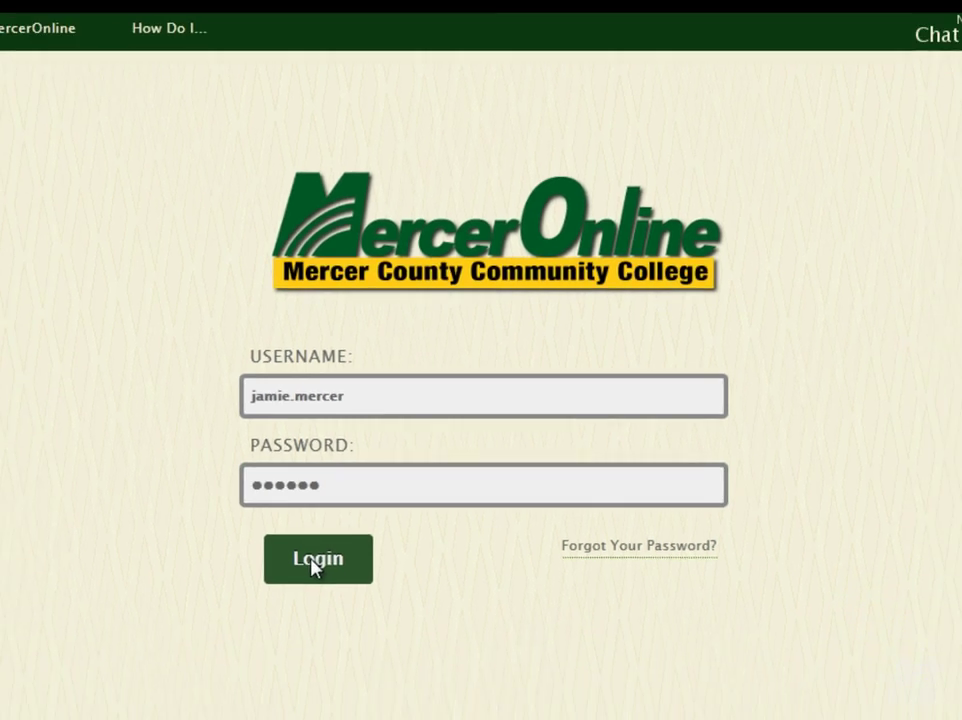
left_click(287, 655)
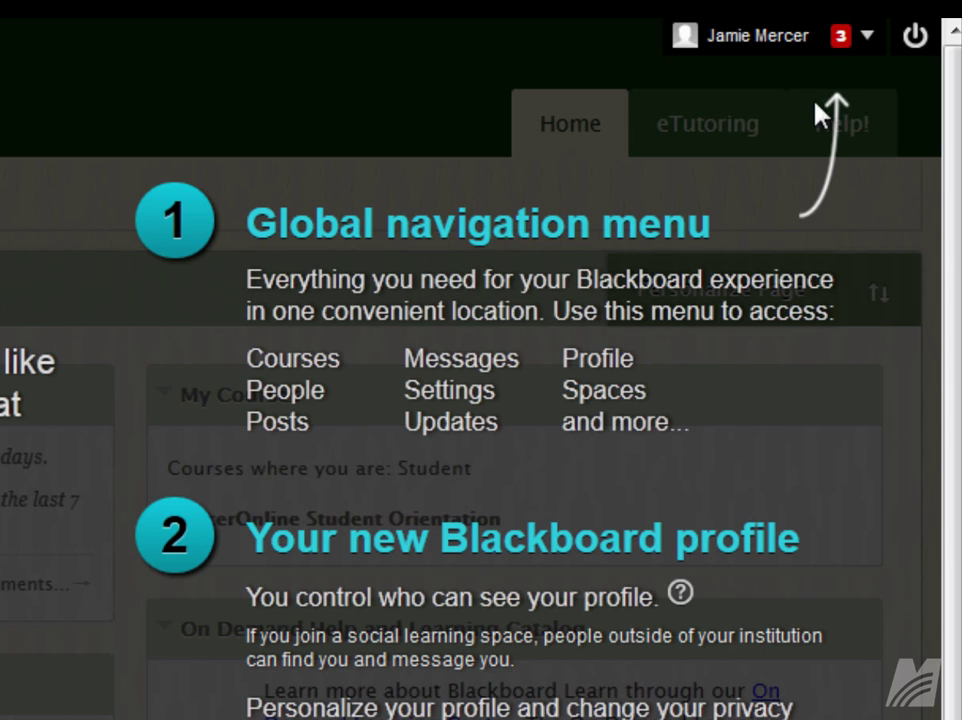
Go to the Blackboard personal overview for Friday, January 24, 2014 from the global navigation menu.
left_click(868, 40)
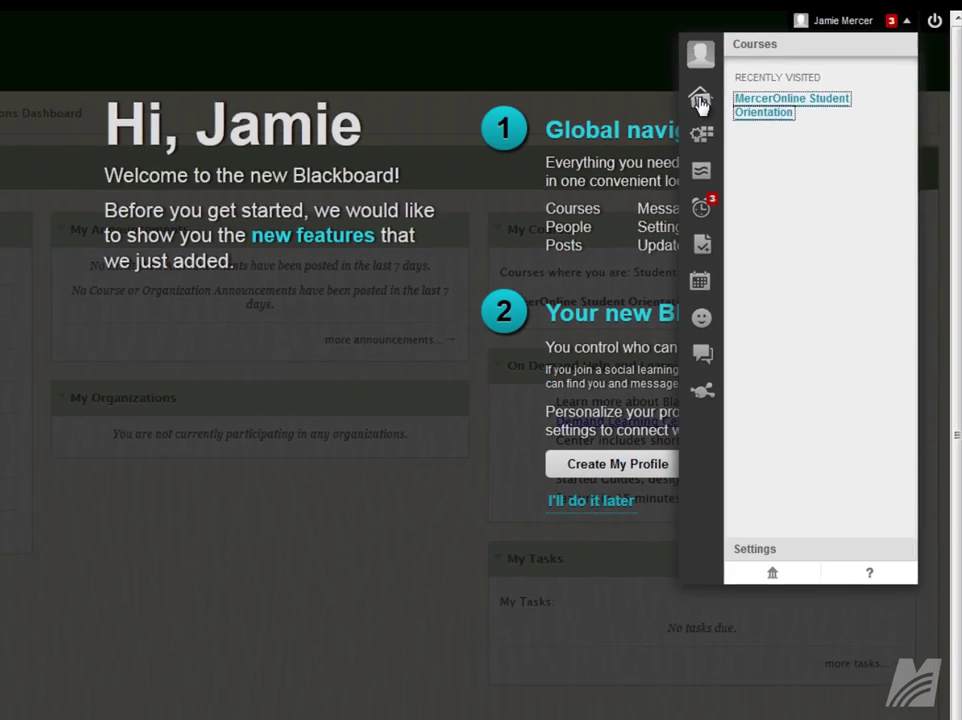
left_click(512, 175)
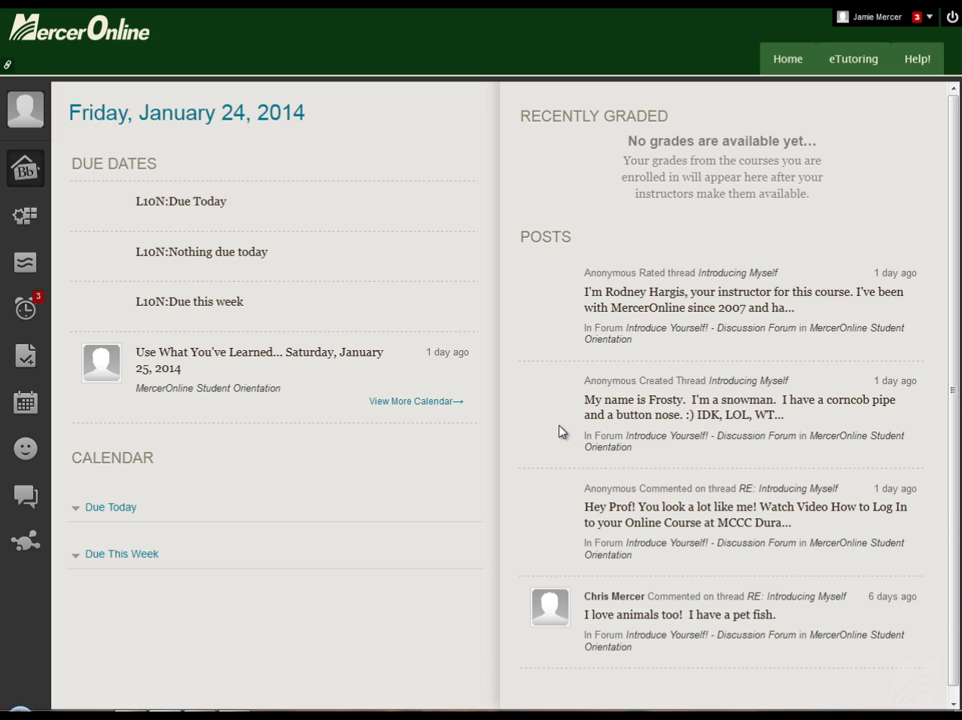
Browse Due Dates, Posts and Updates, ending on My Grades for Student Orientation.
left_click(22, 222)
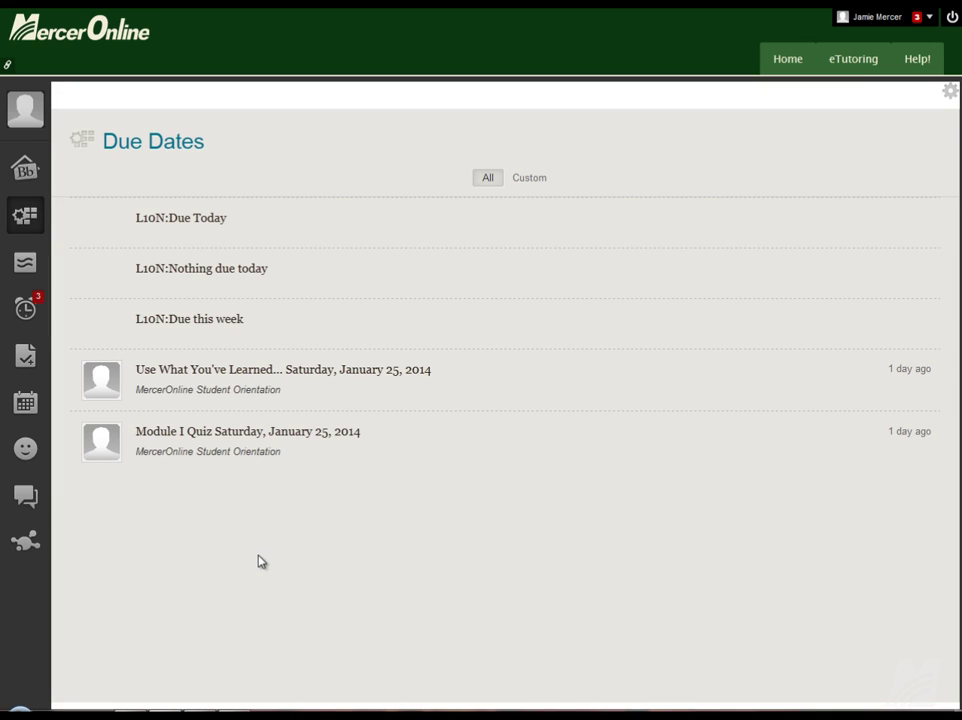
left_click(25, 262)
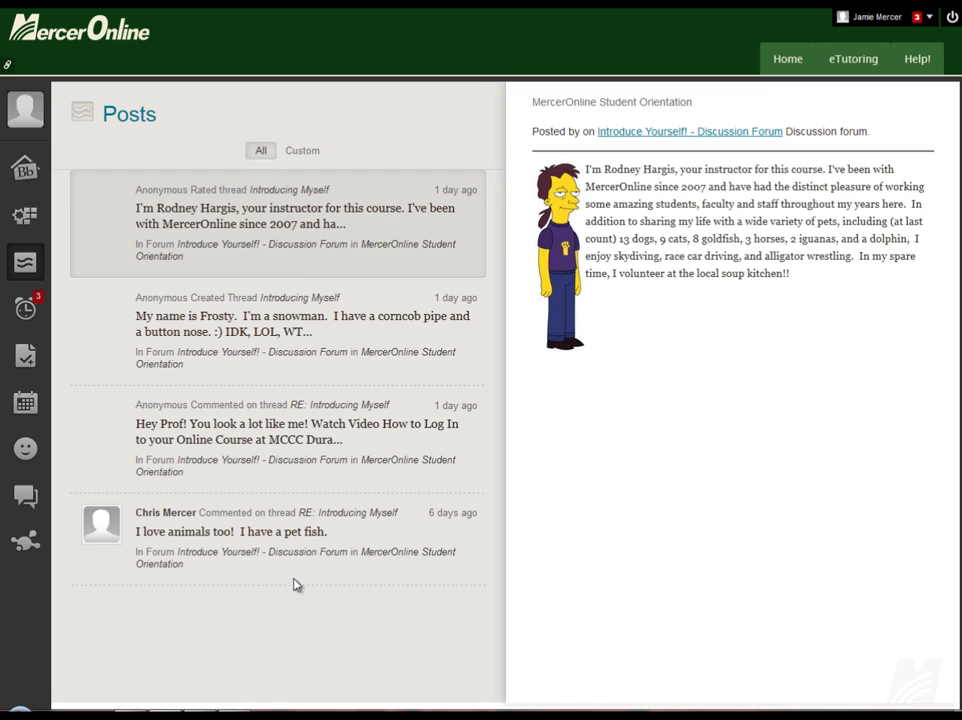
left_click(25, 318)
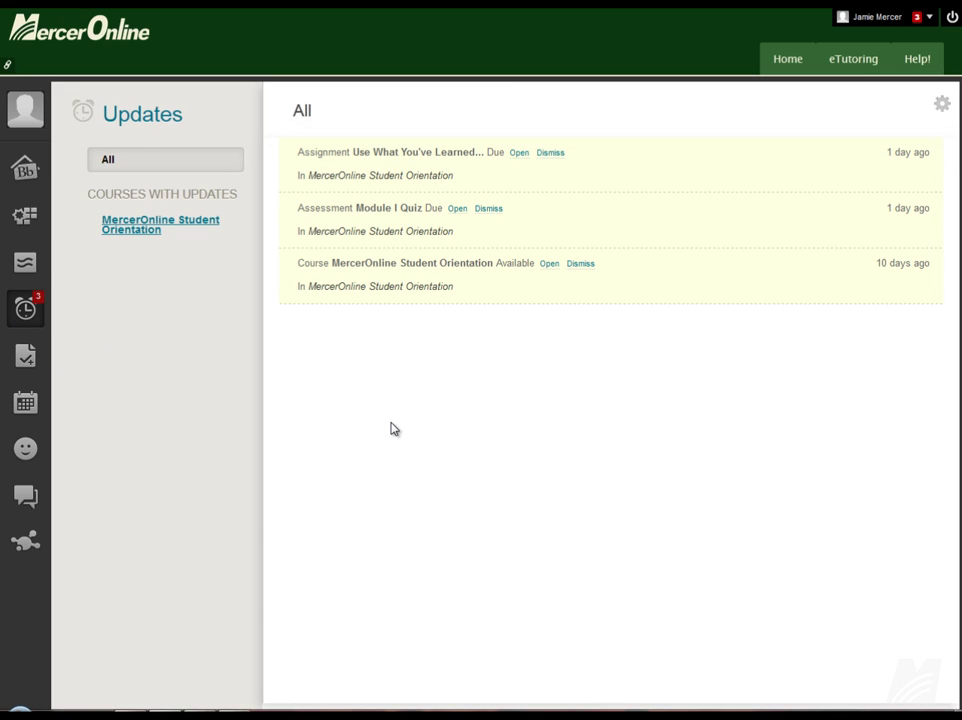
left_click(25, 358)
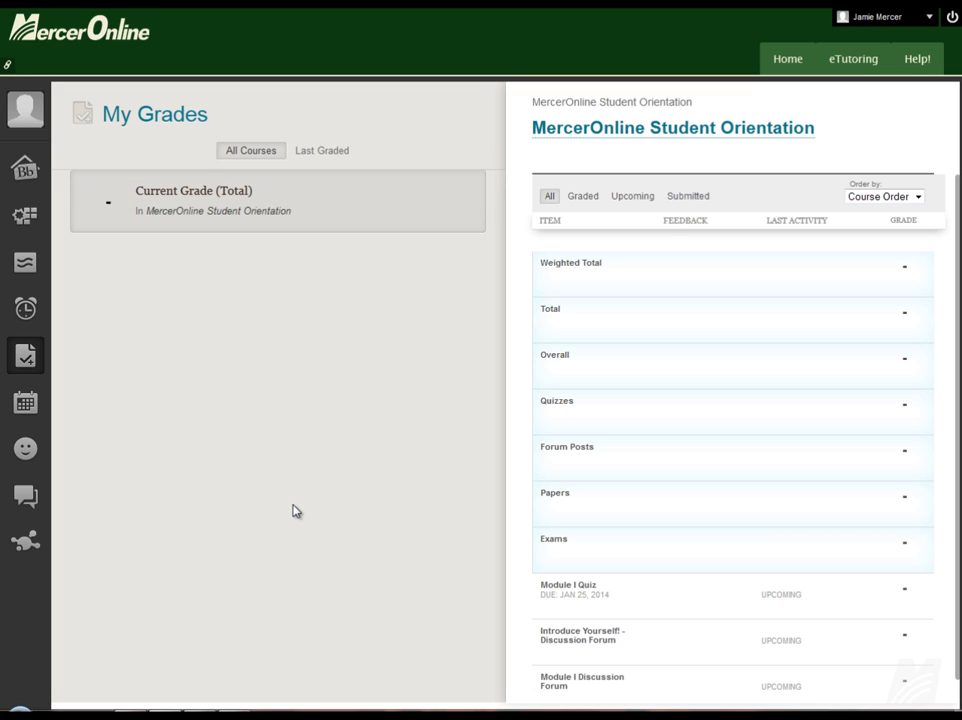
Show the January 2014 calendar with the Module I Quiz and withdrawal deadlines.
left_click(39, 405)
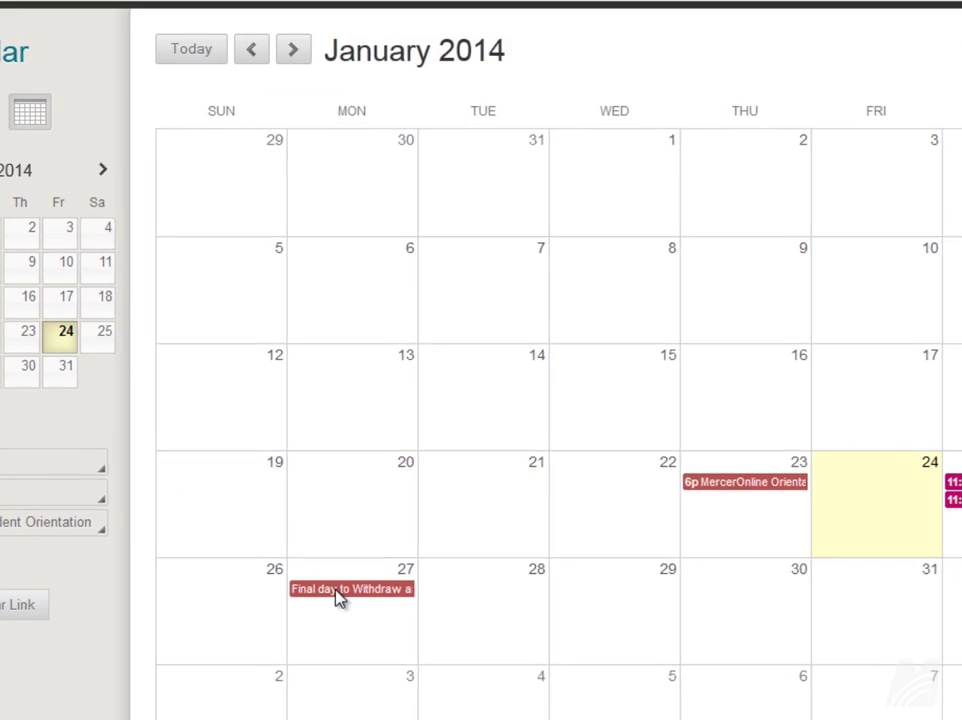
View the Final day to Withdraw event details, then return to the MercerOnline Home page.
left_click(337, 592)
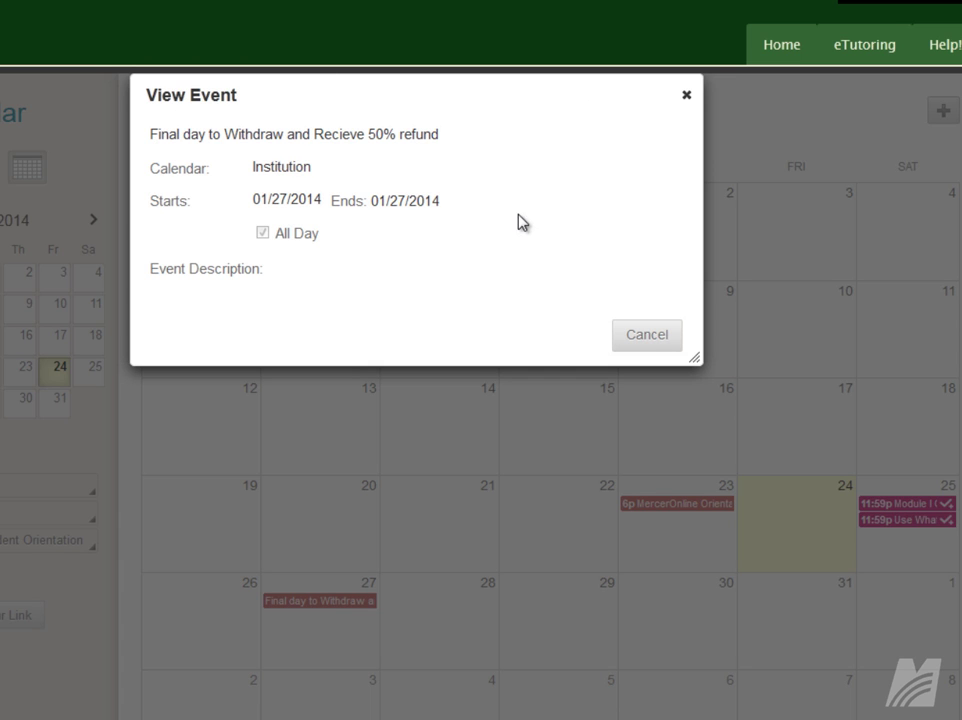
left_click(686, 95)
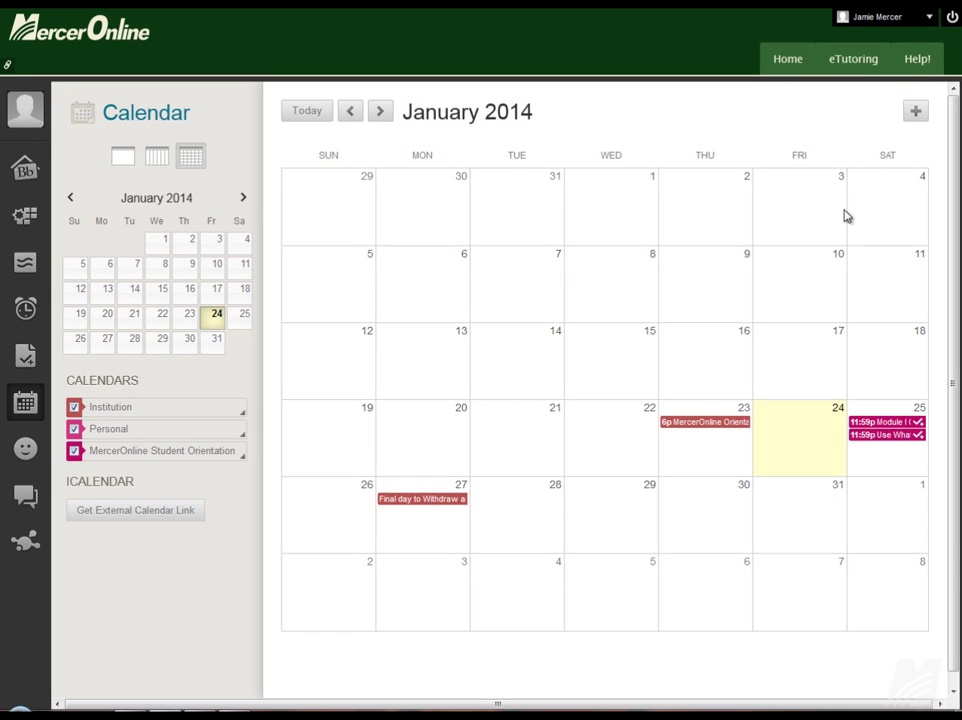
left_click(785, 62)
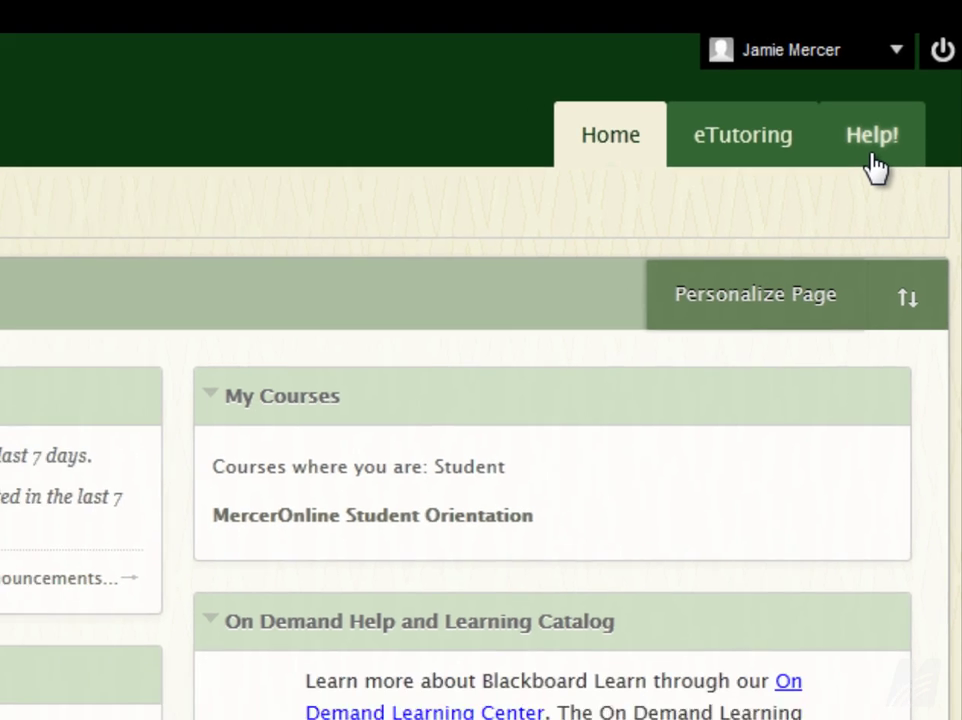
left_click(864, 172)
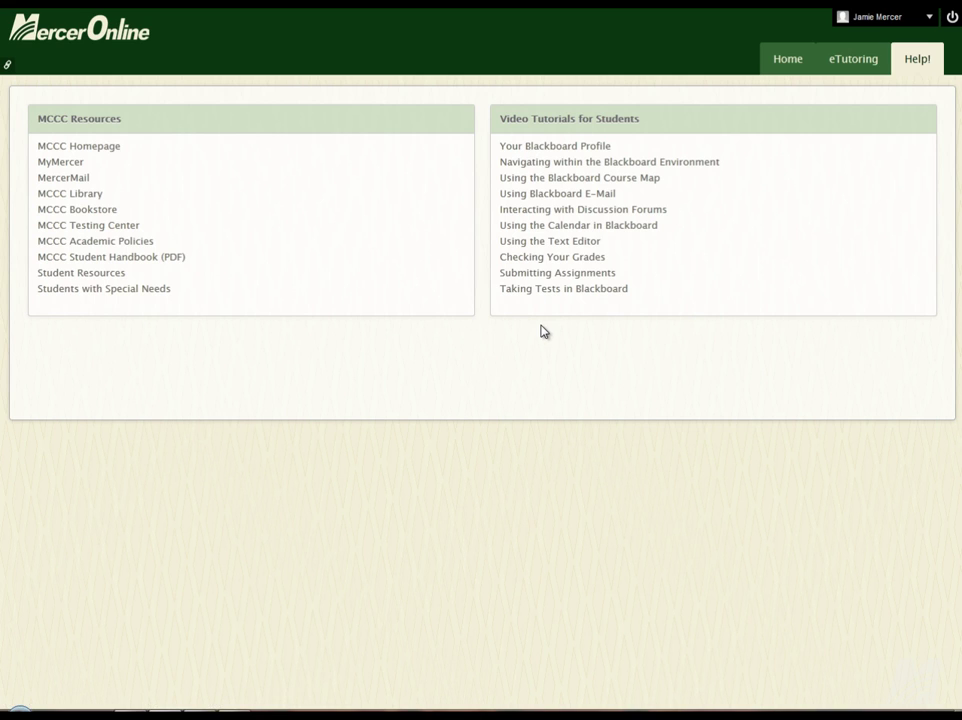
left_click(788, 60)
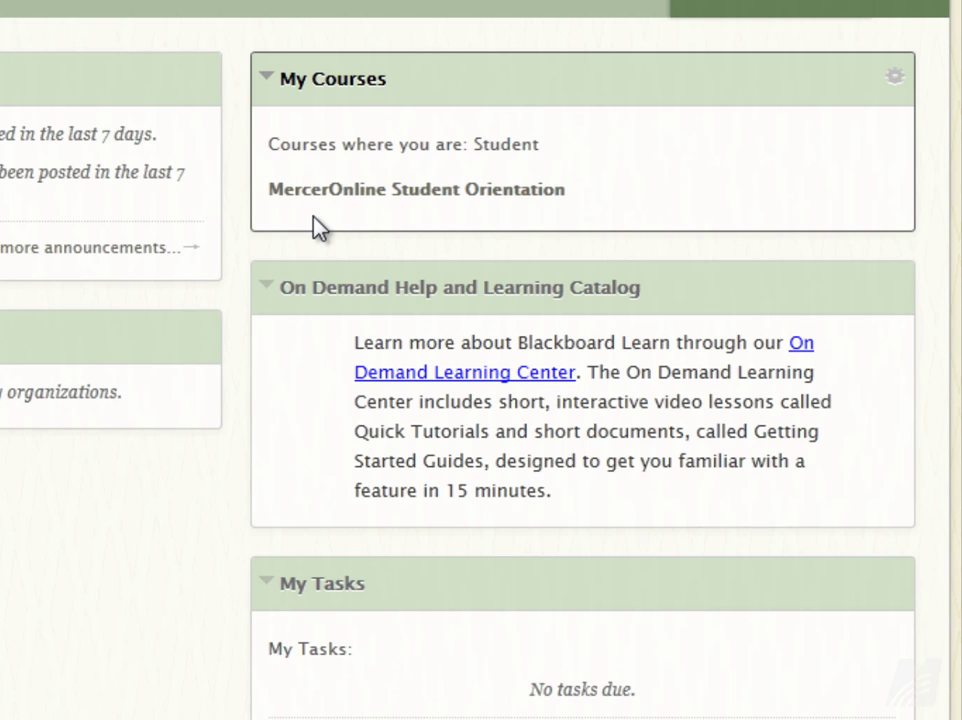
Enter the MercerOnline Student Orientation course and load its Start Here! page with the Syllabus.
left_click(374, 192)
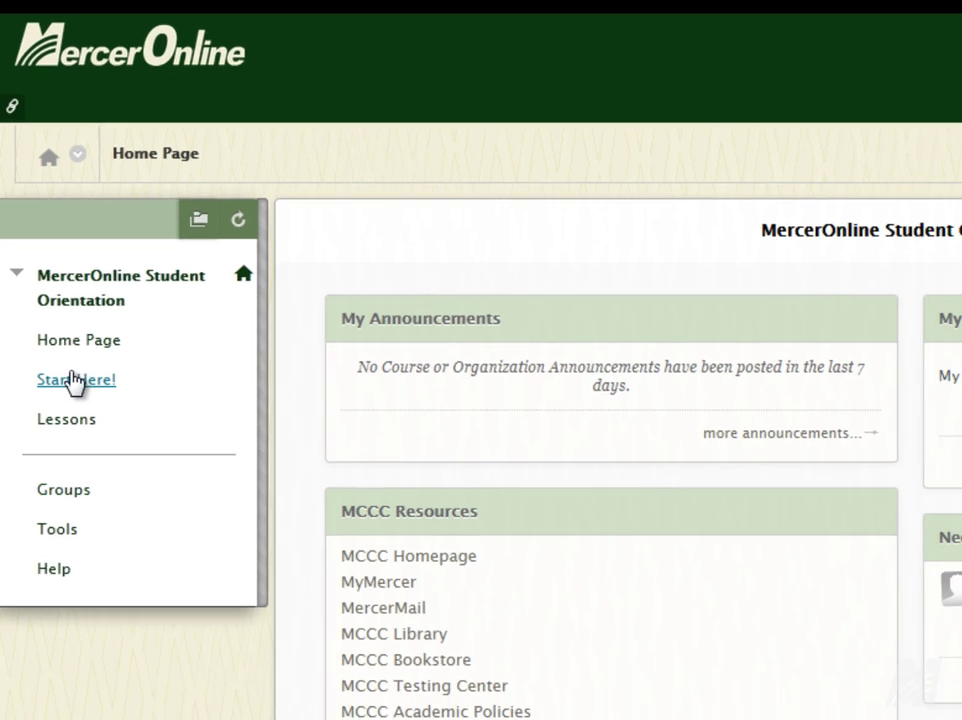
left_click(75, 380)
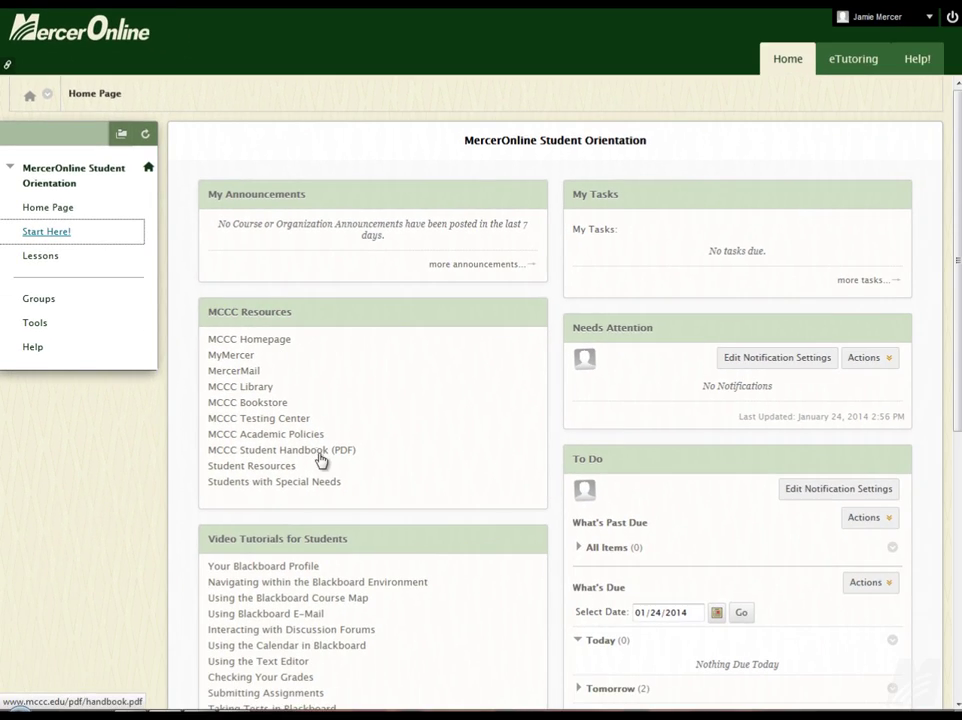
left_click(75, 234)
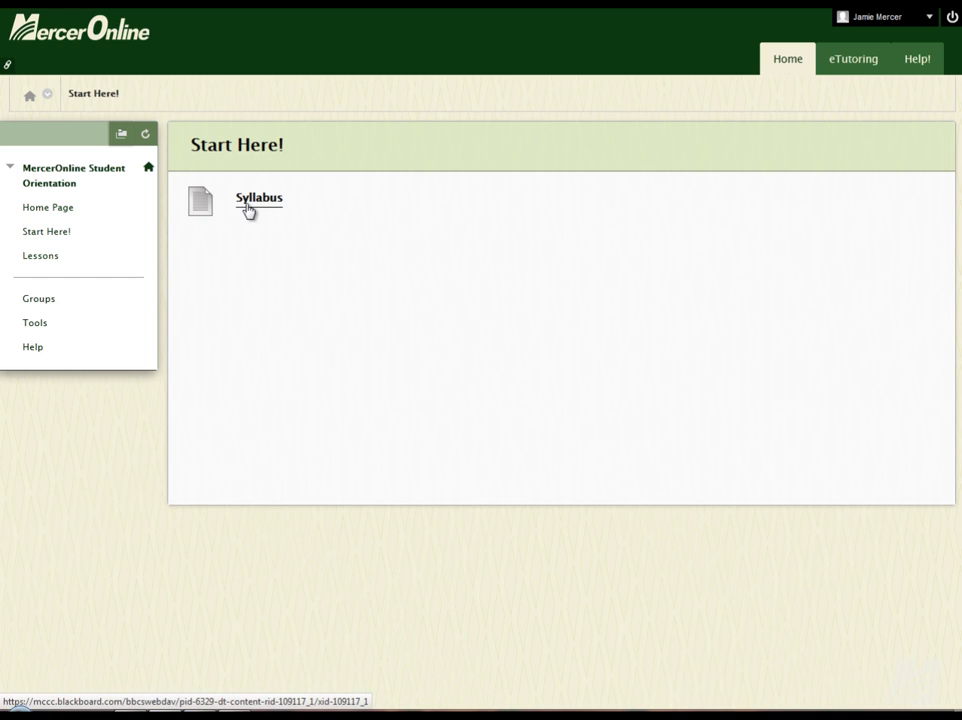
Read through the course Syllabus, then go back to the Start Here! page.
left_click(248, 208)
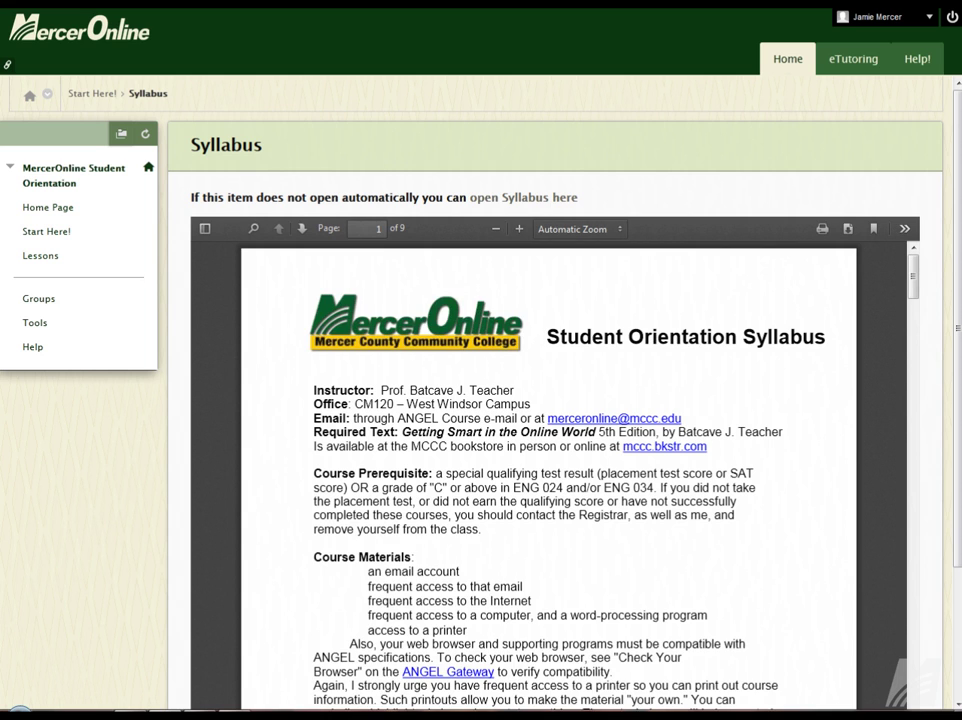
scroll(813, 380, "down", 1)
scroll(813, 380, "down", 3)
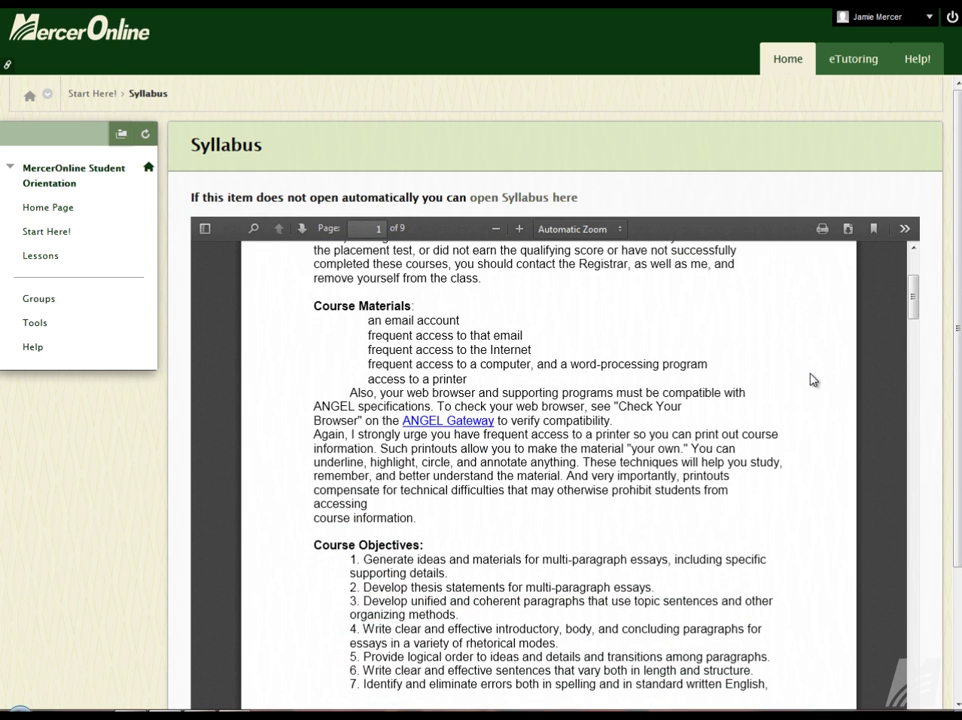
scroll(810, 400, "down", 3)
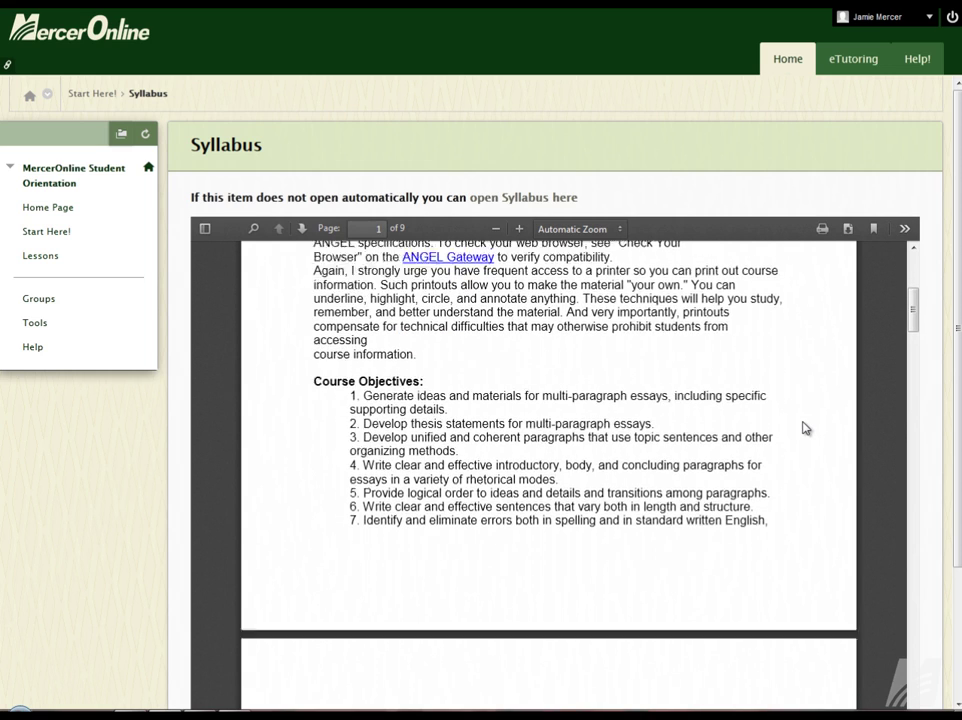
scroll(806, 428, "down", 1)
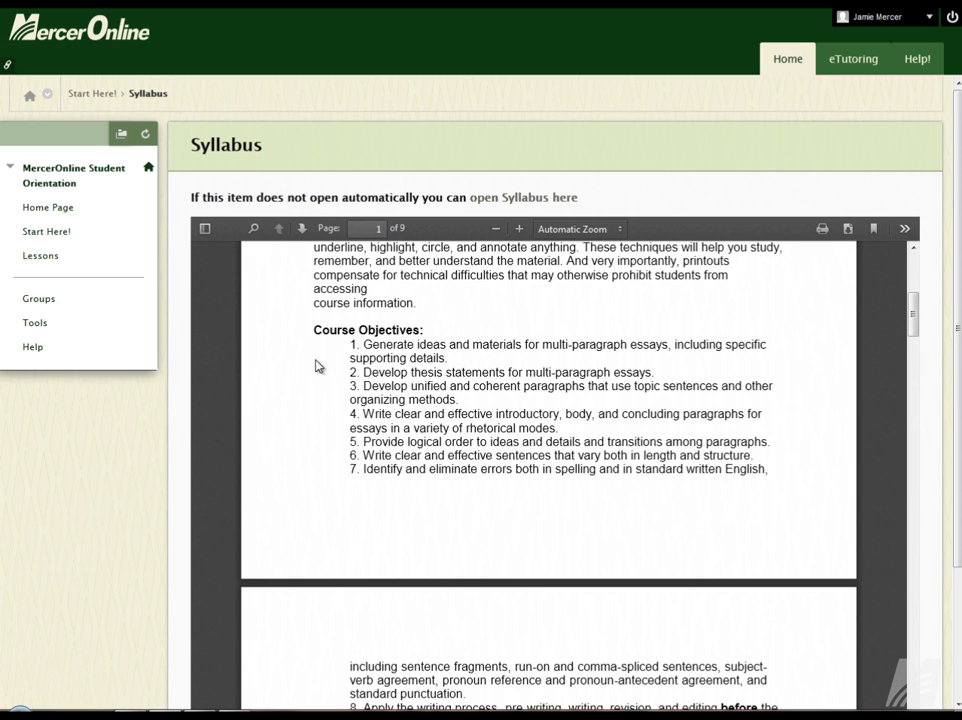
left_click(32, 232)
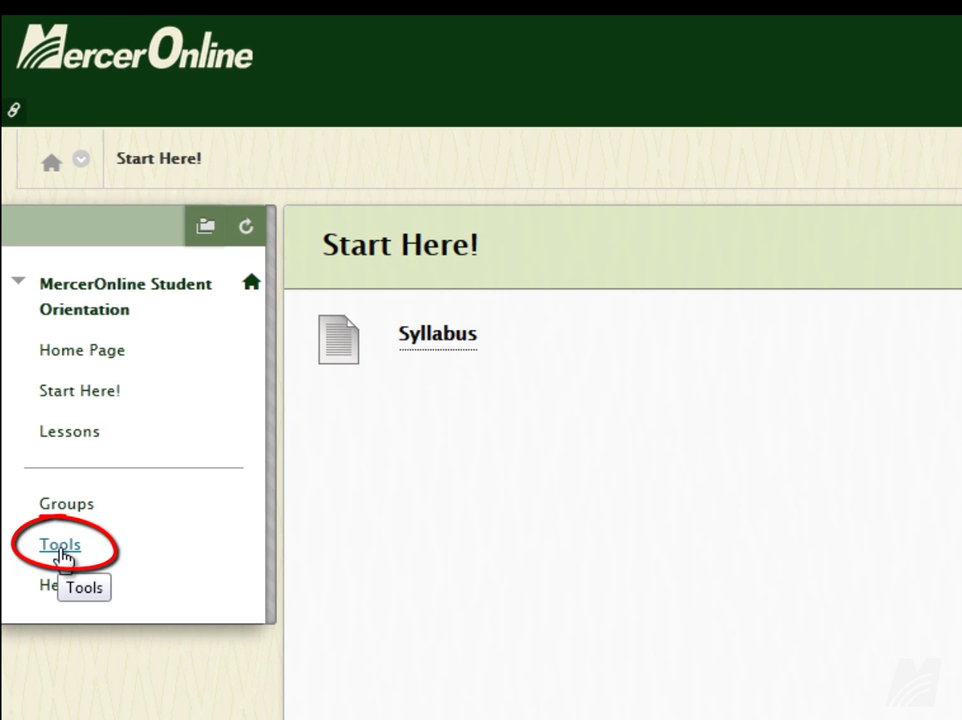
Open the Student Orientation Tools page and scroll through its list of tools.
left_click(60, 547)
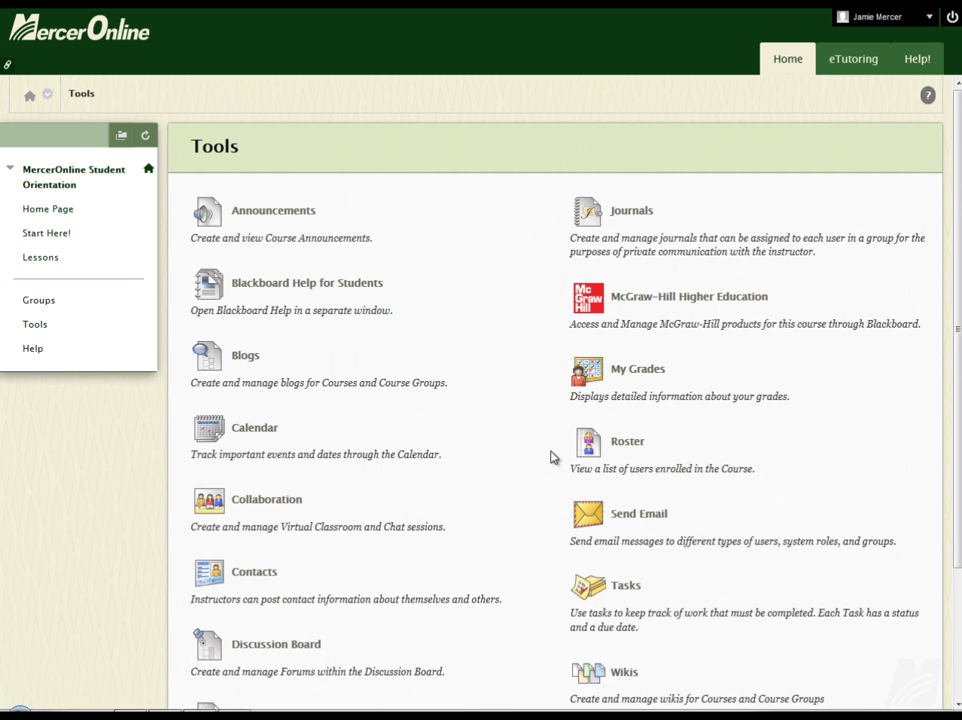
scroll(548, 462, "down", 2)
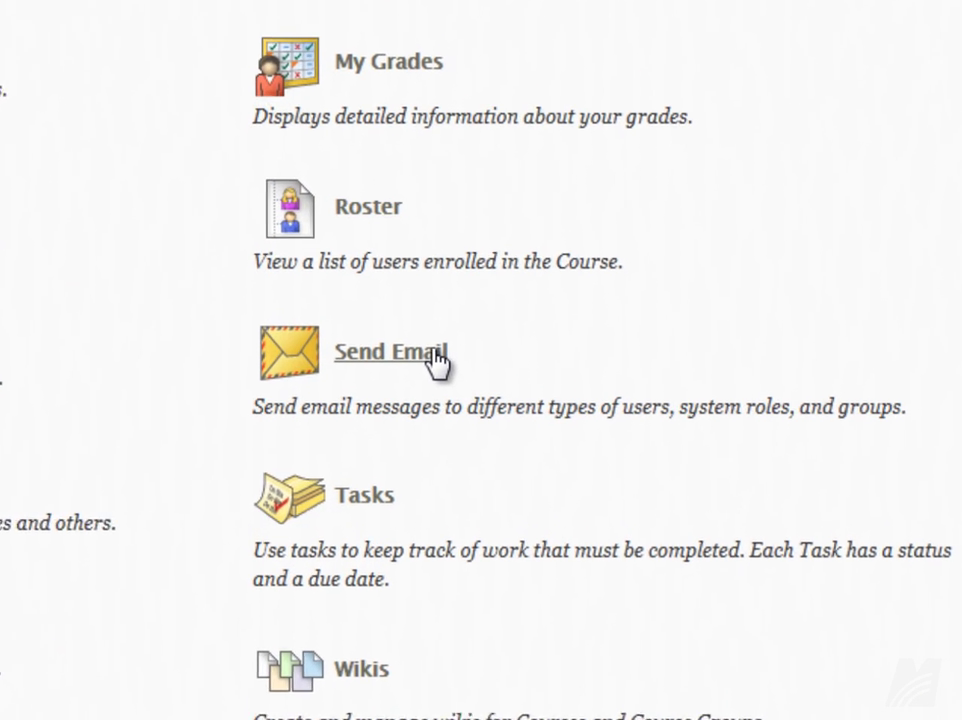
Open Send Email and choose Select Users to pick individual recipients.
left_click(400, 344)
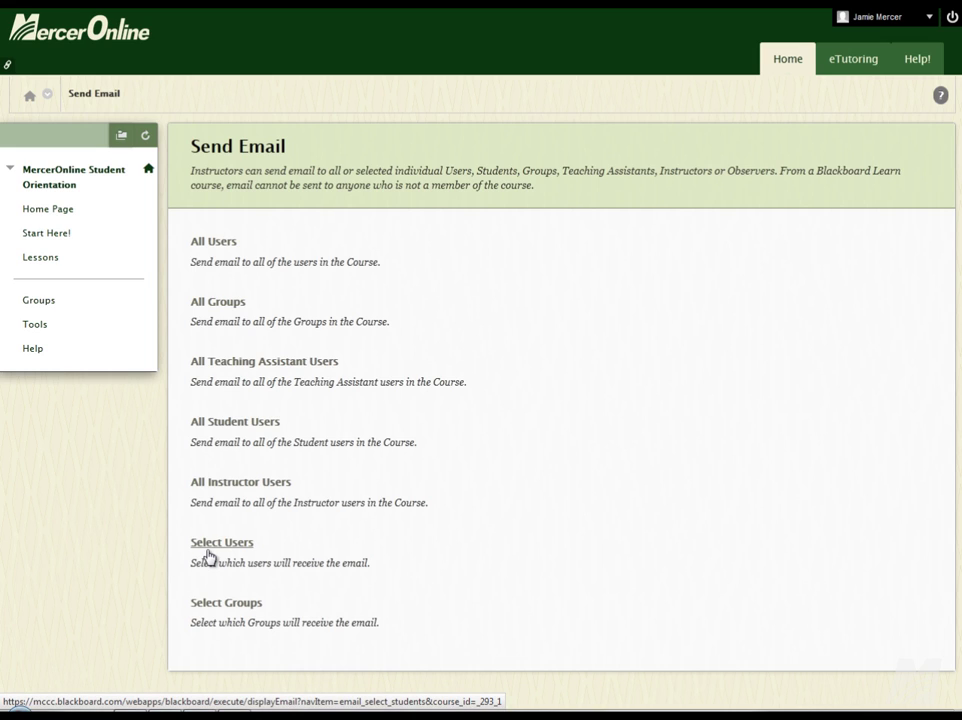
left_click(210, 550)
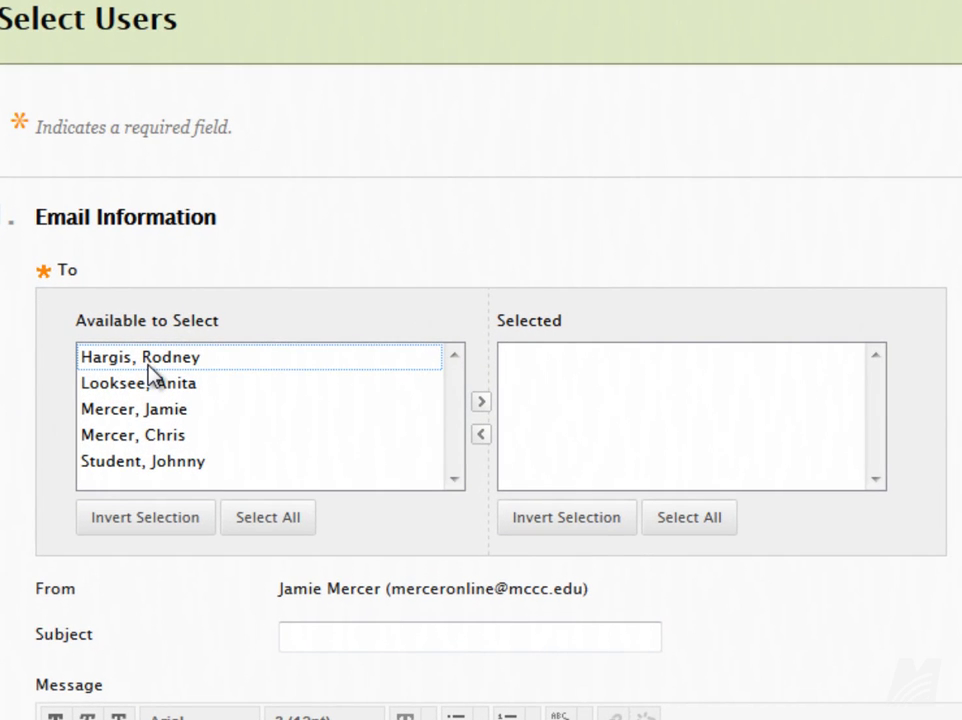
Make the instructor the only selected recipient, removing the extra student, and clear the marked From-line text.
left_click(142, 362)
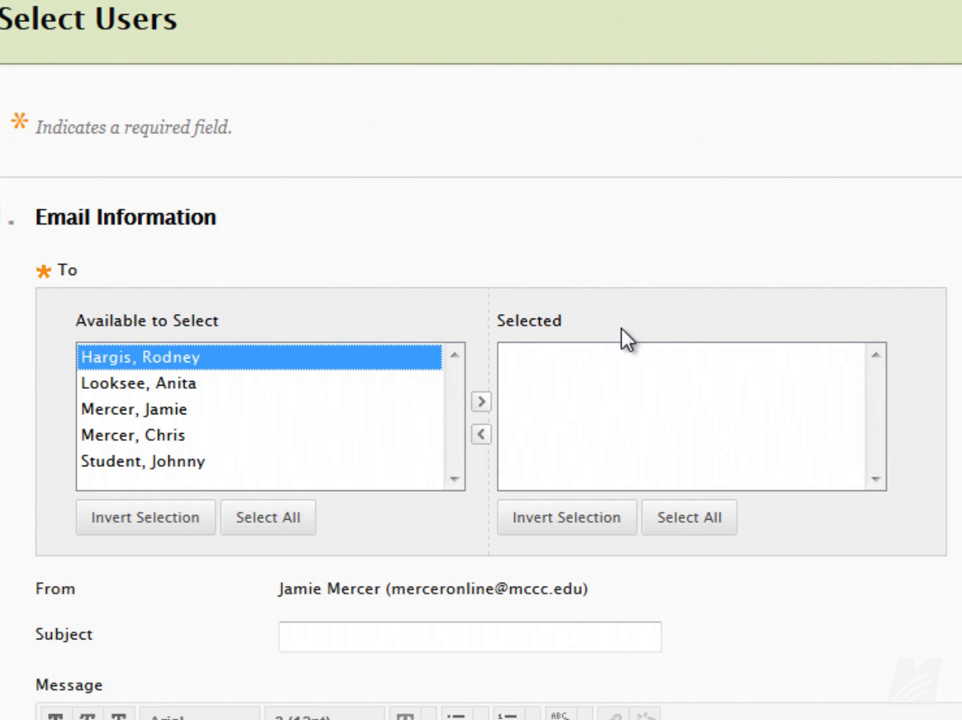
left_click(482, 403)
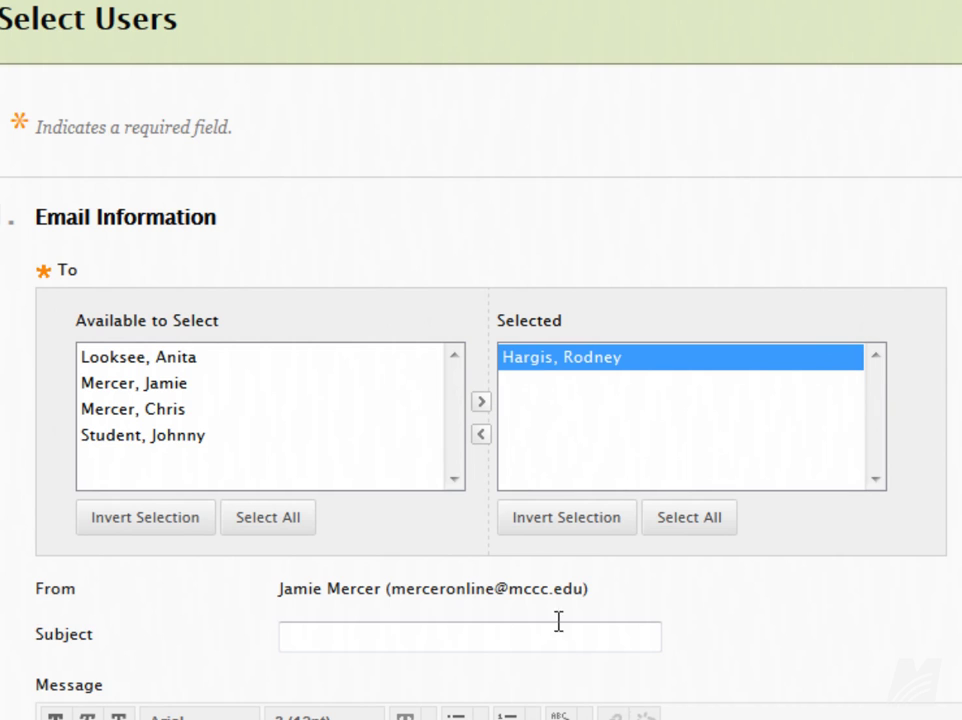
left_click(150, 440)
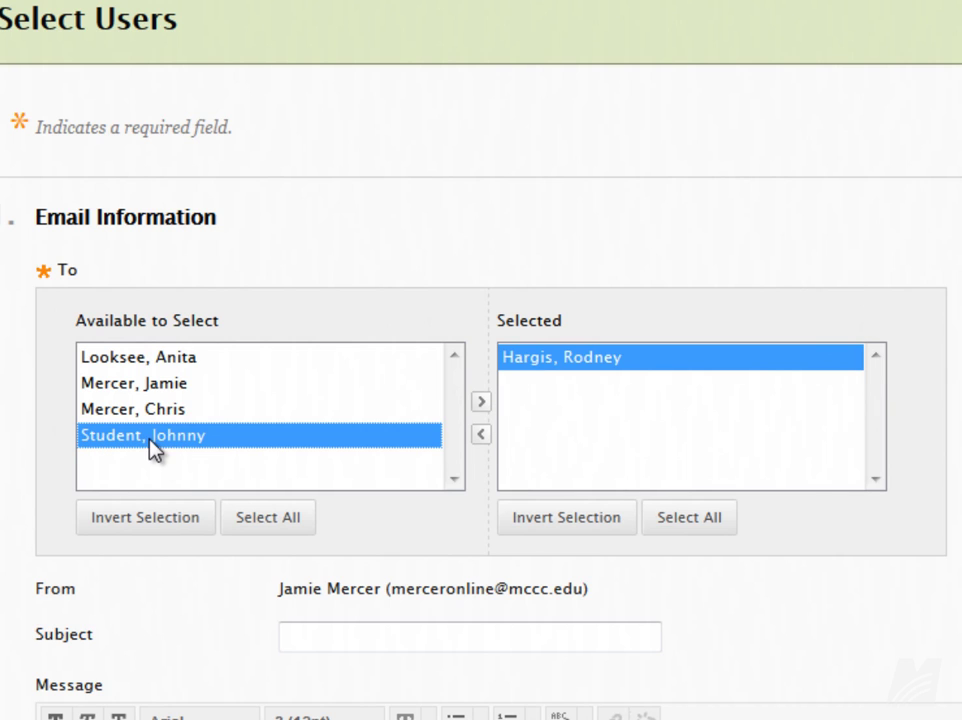
left_click(487, 402)
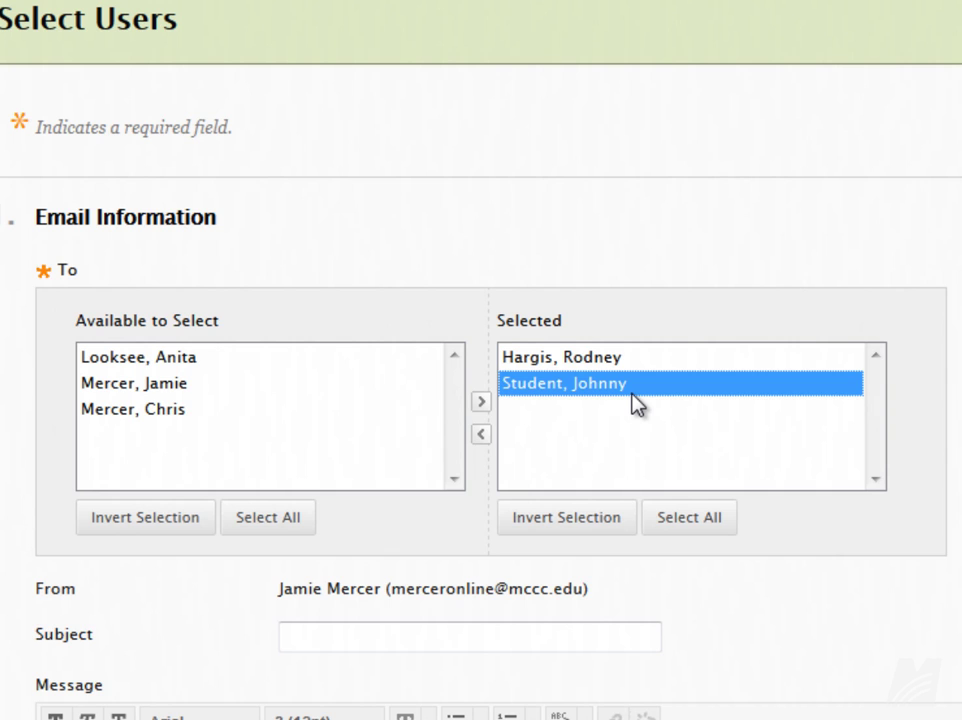
left_click(483, 437)
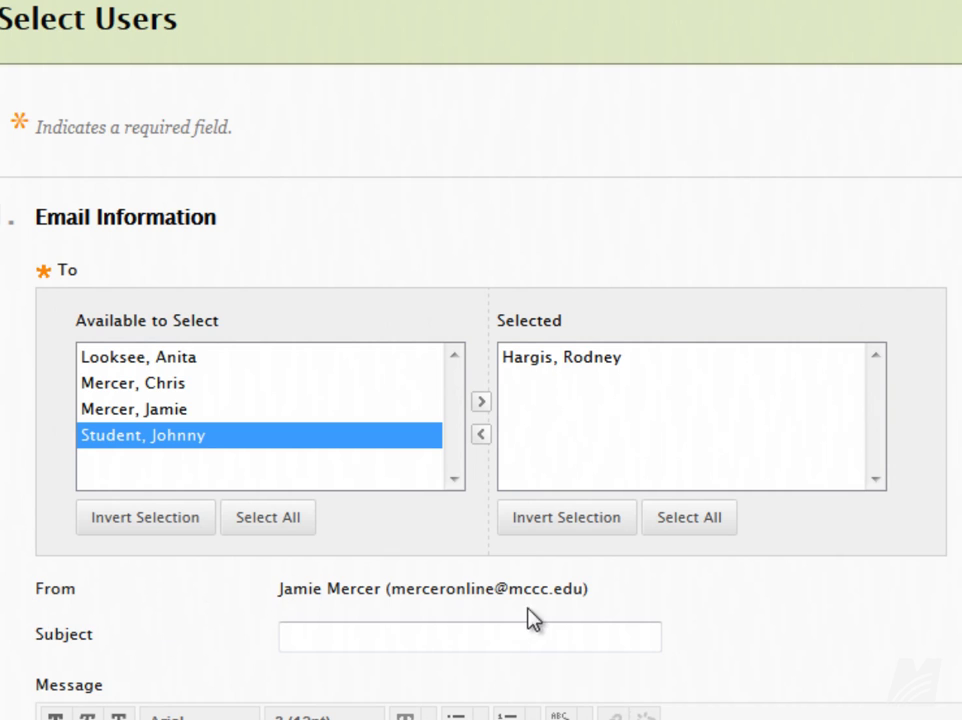
left_click_drag(580, 596, 386, 590)
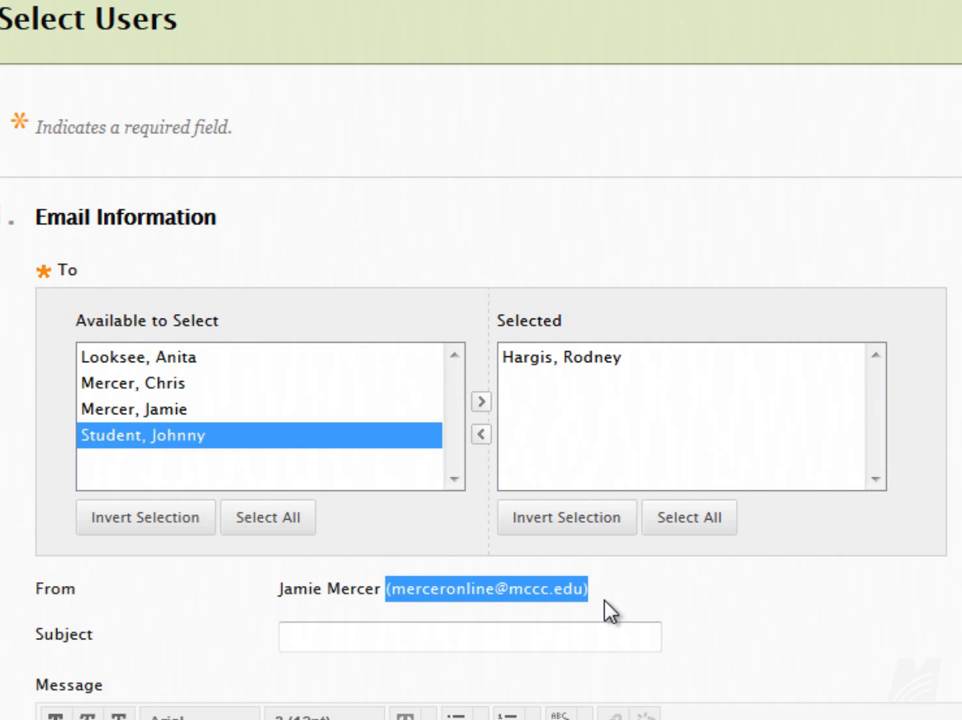
left_click(640, 618)
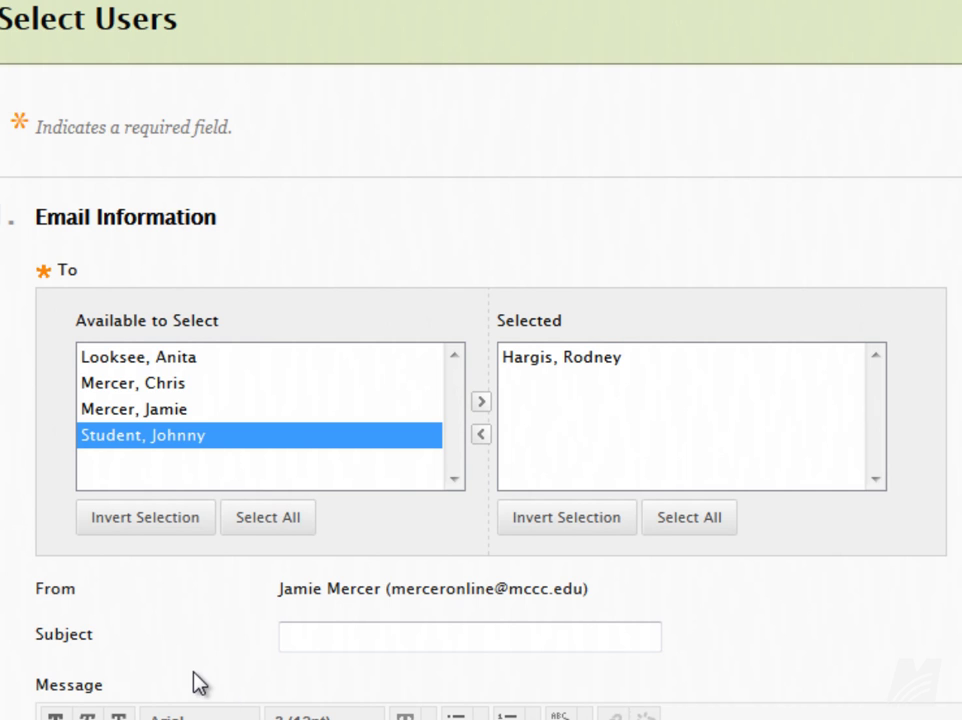
Give the instructor email the subject 'Hi Professor!' and begin the greeting message body.
scroll(375, 405, "down", 3)
left_click(341, 503)
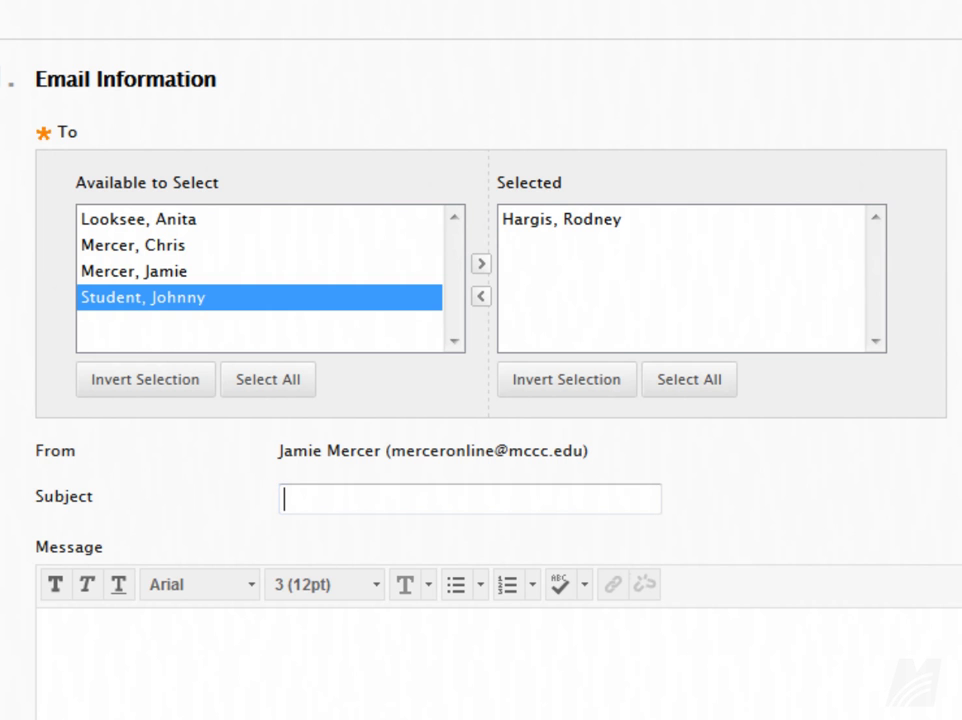
type("Hi Professor!")
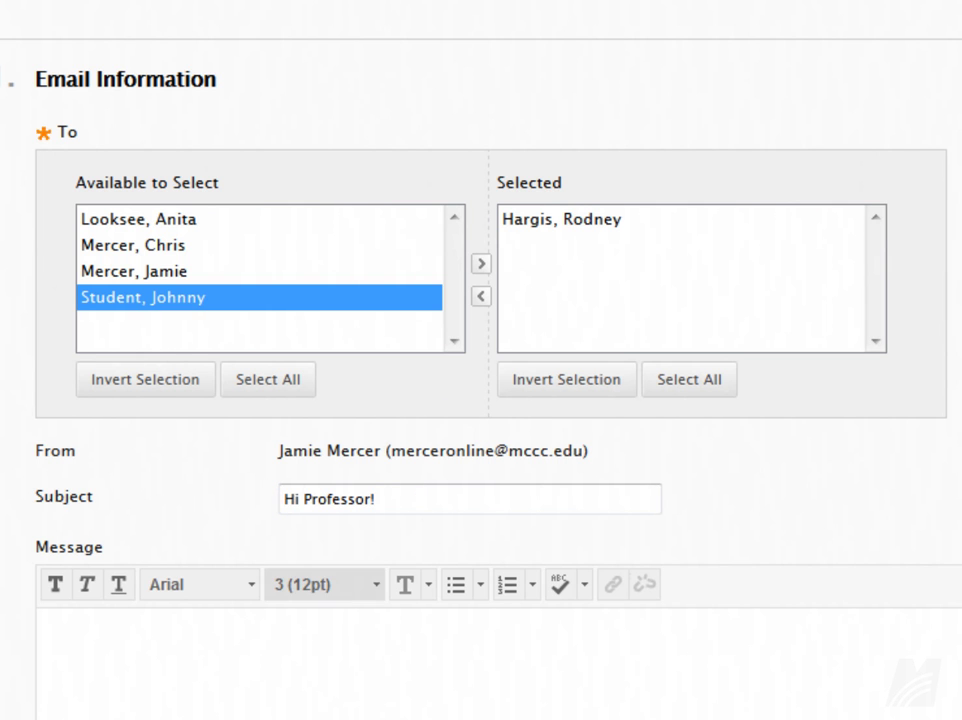
left_click(213, 678)
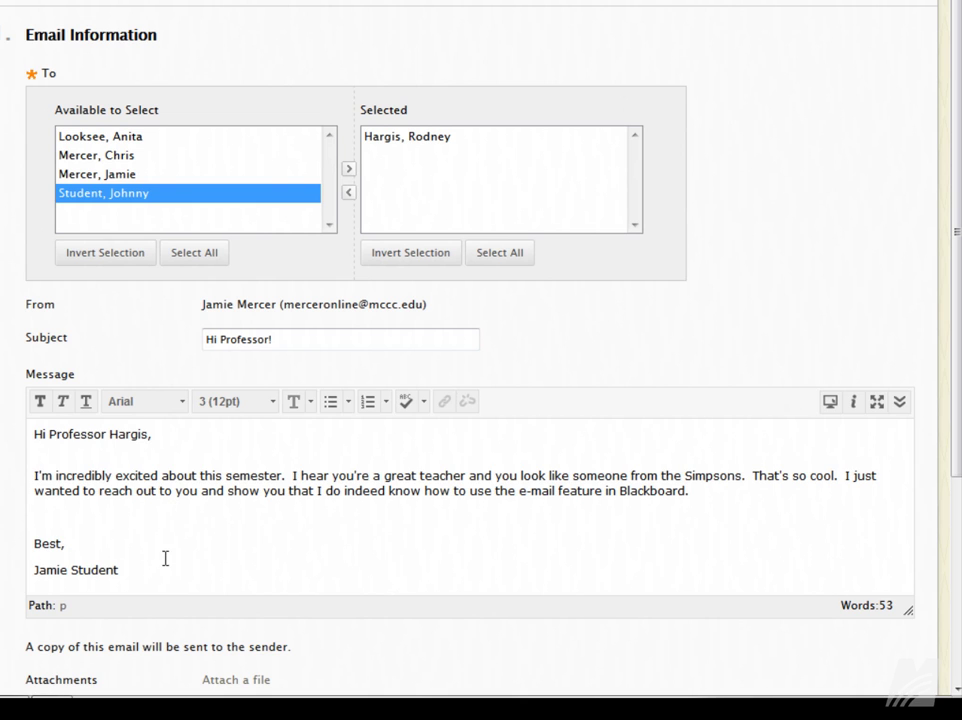
scroll(165, 558, "down", 3)
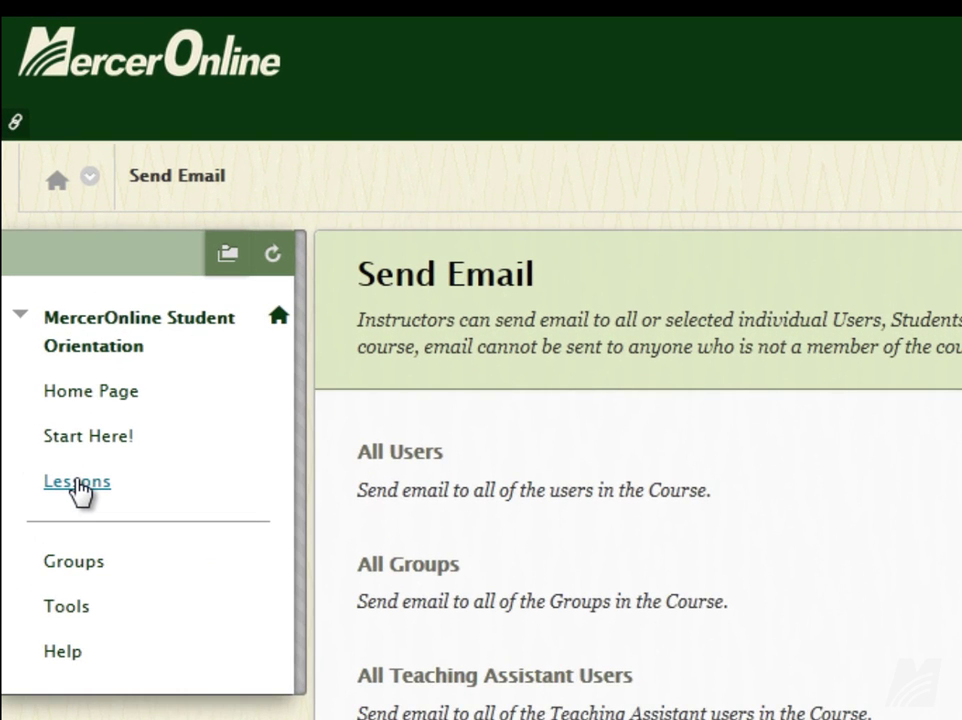
Go to the course Lessons area and open the Introduce Yourself! discussion forum.
left_click(80, 487)
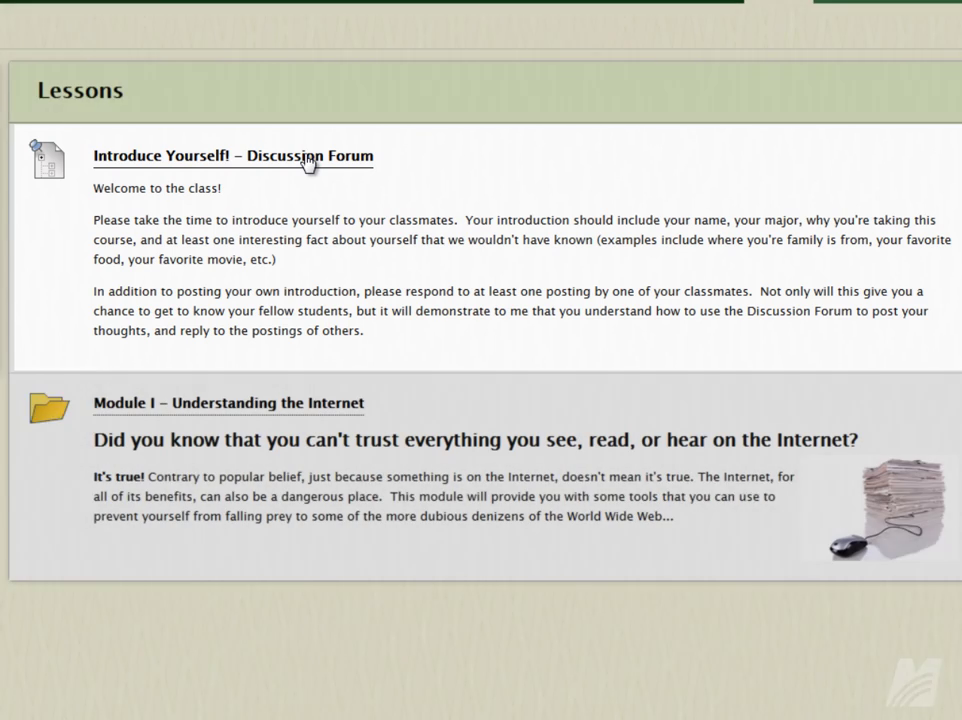
left_click(309, 163)
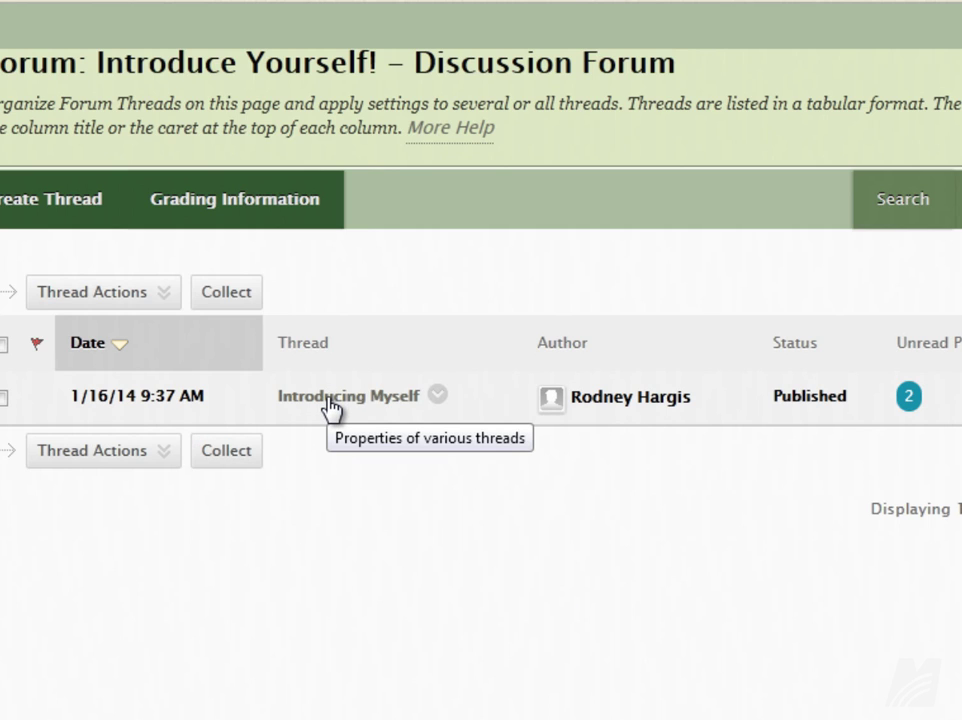
Read through the Introducing Myself thread and reply to the instructor's introduction post.
left_click(330, 400)
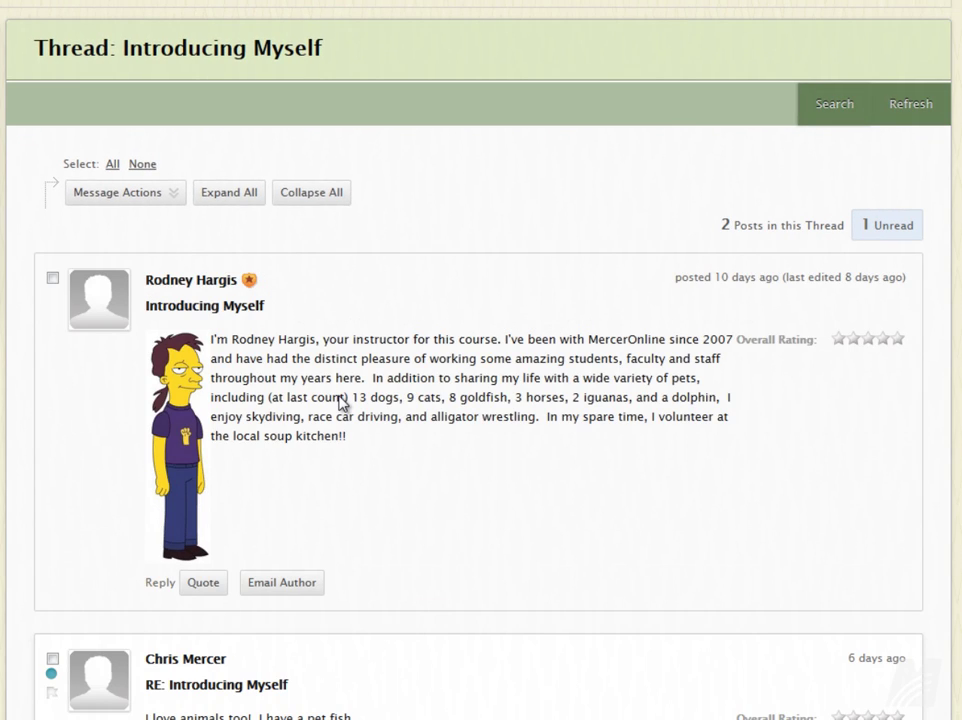
scroll(340, 400, "down", 2)
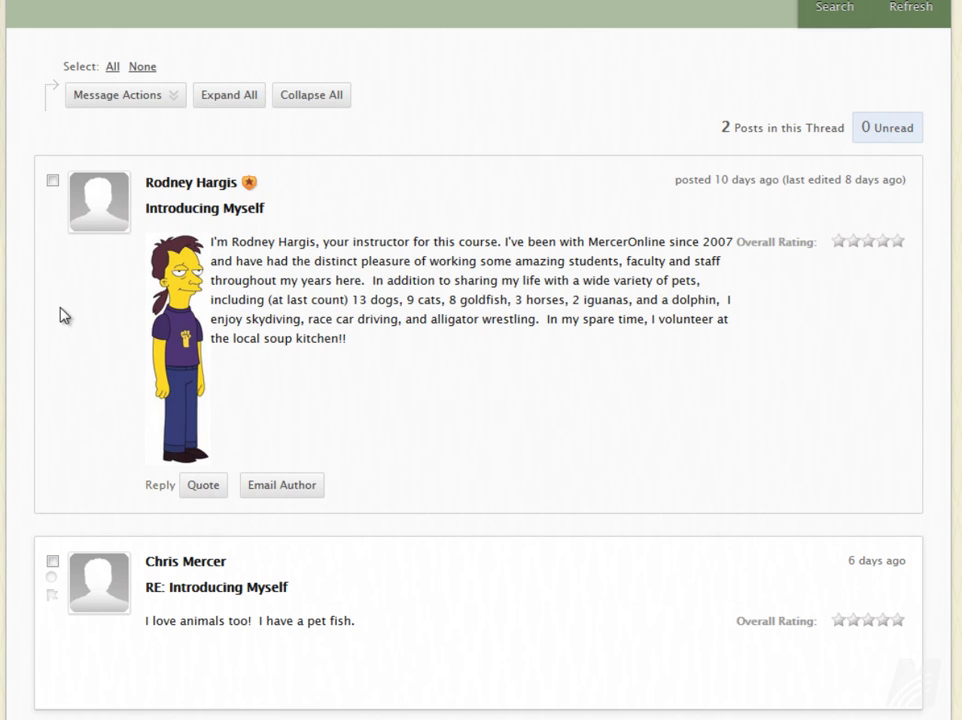
left_click(157, 487)
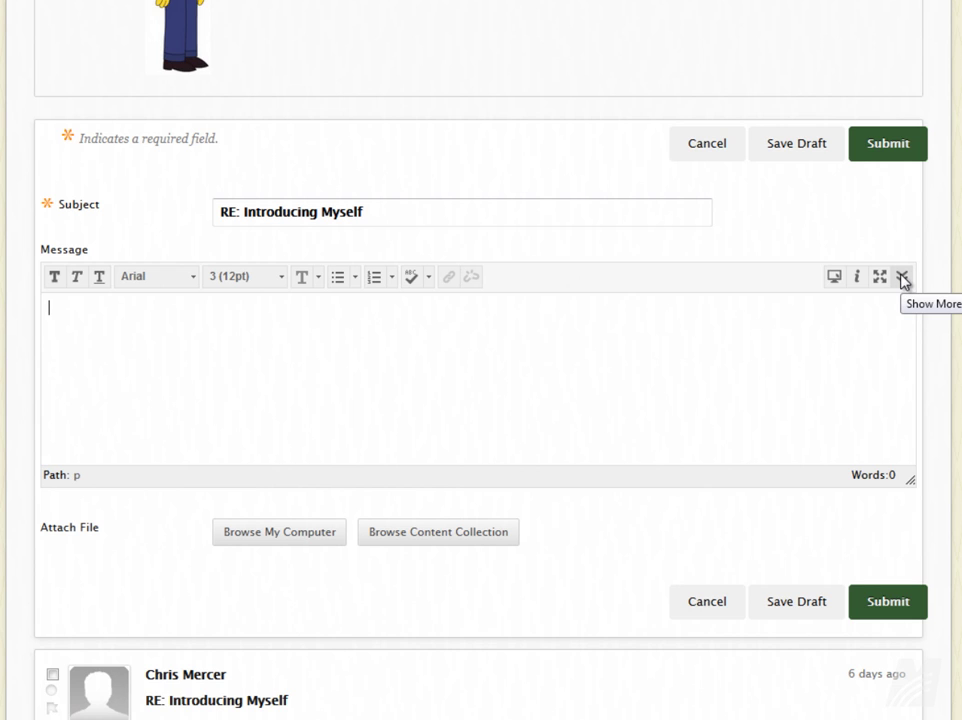
Paste the prepared reply to the professor and set the signature line in bold.
left_click(902, 279)
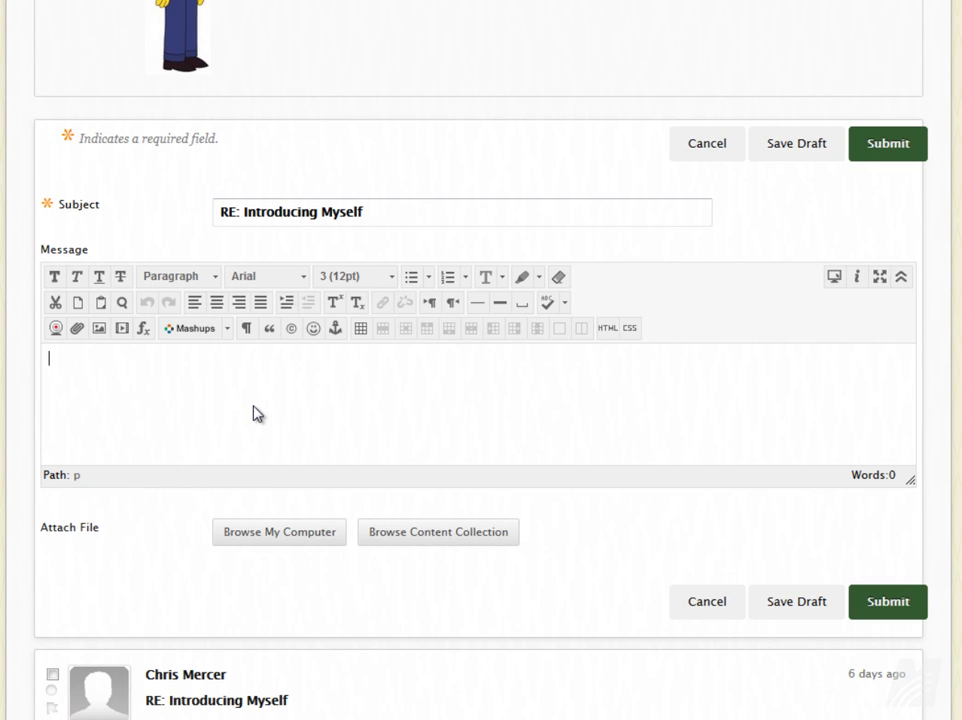
type("Hi Professor!  I like the picture.  Are you really on the Simpsons?  That's so awesome!!!  And the skydiving and alligator wrestling and race car driving!! That's is just the coolest thing ever.  ~Jamie")
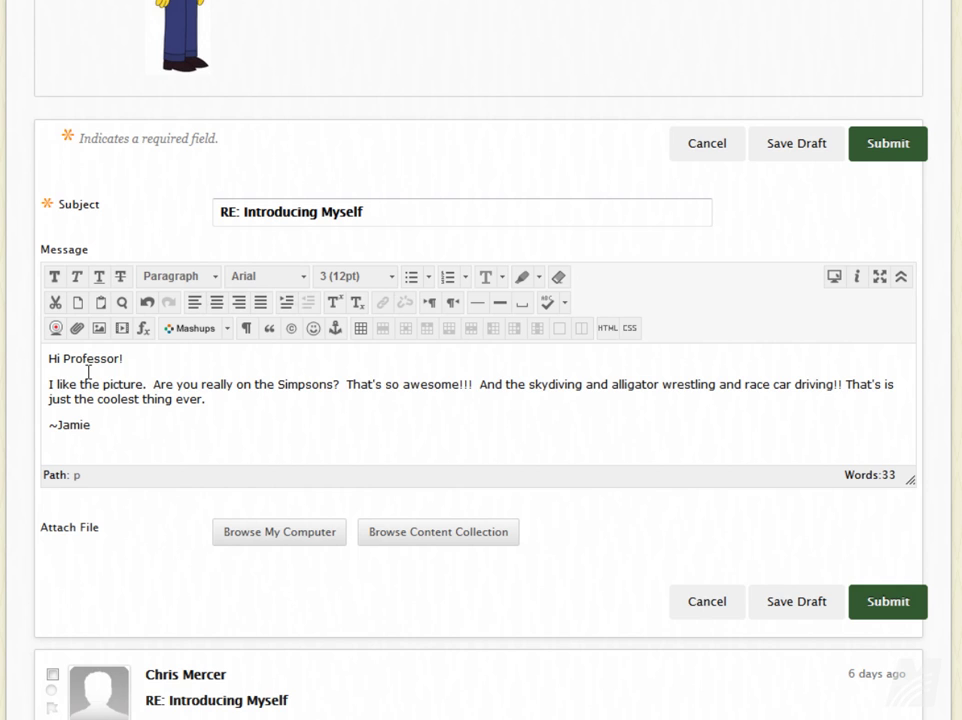
left_click(86, 422)
left_click_drag(86, 422, 43, 429)
left_click(55, 277)
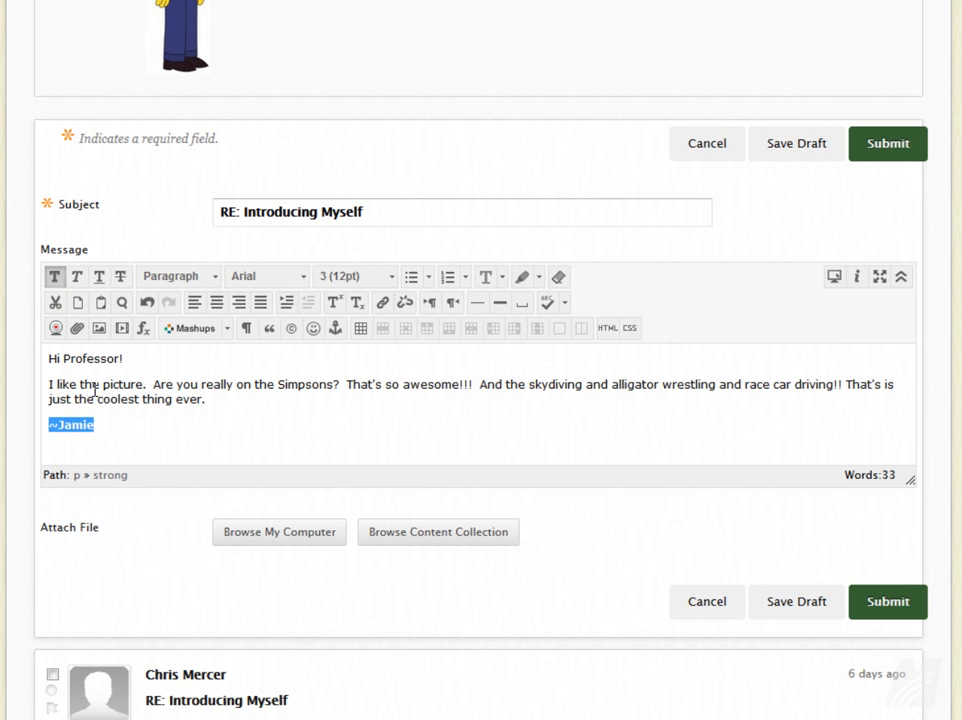
left_click(103, 422)
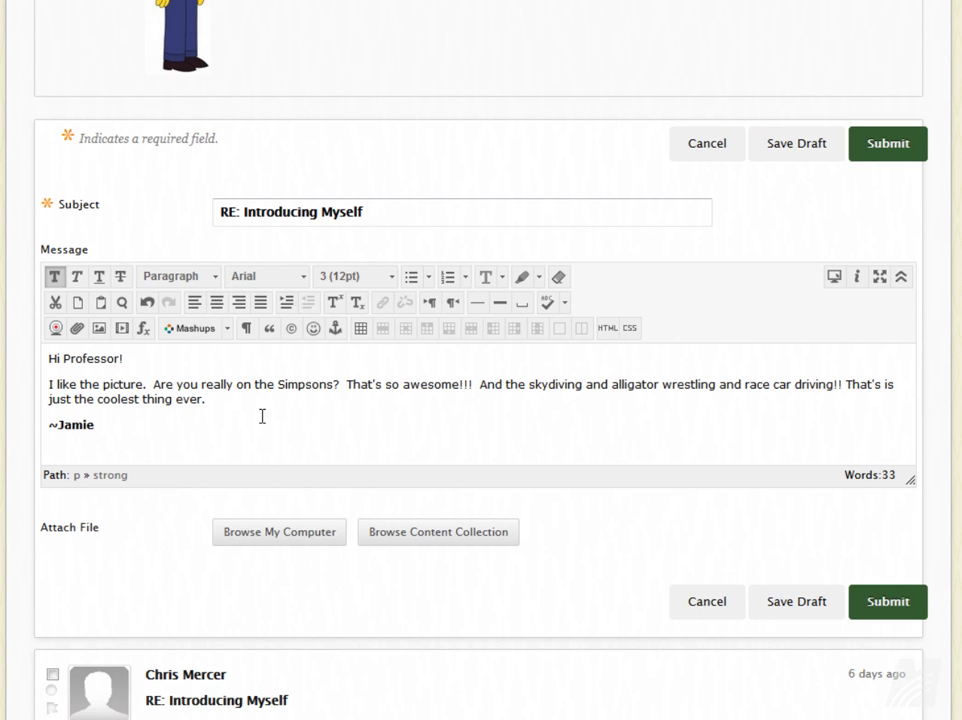
Post the reply and return to the Introduce Yourself! forum's thread list.
left_click(902, 603)
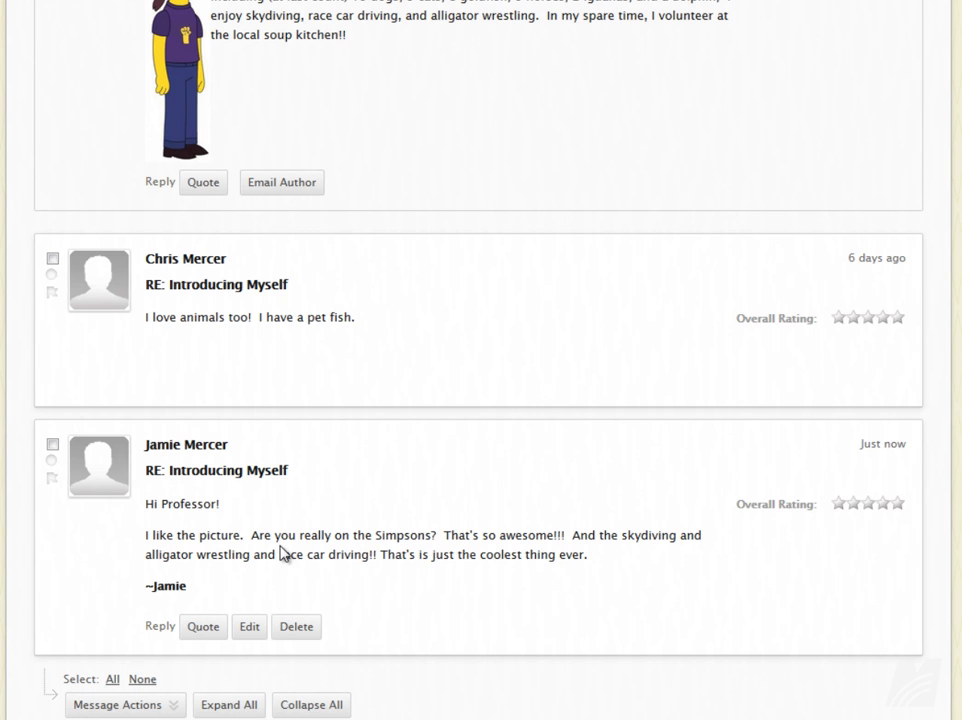
scroll(548, 527, "up", 4)
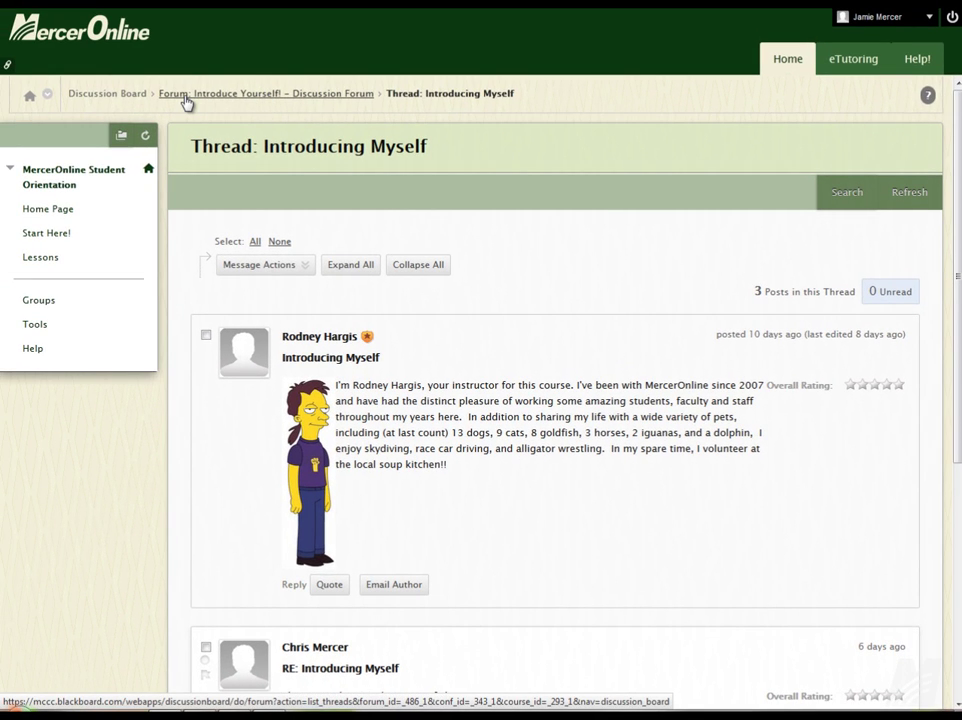
left_click(347, 97)
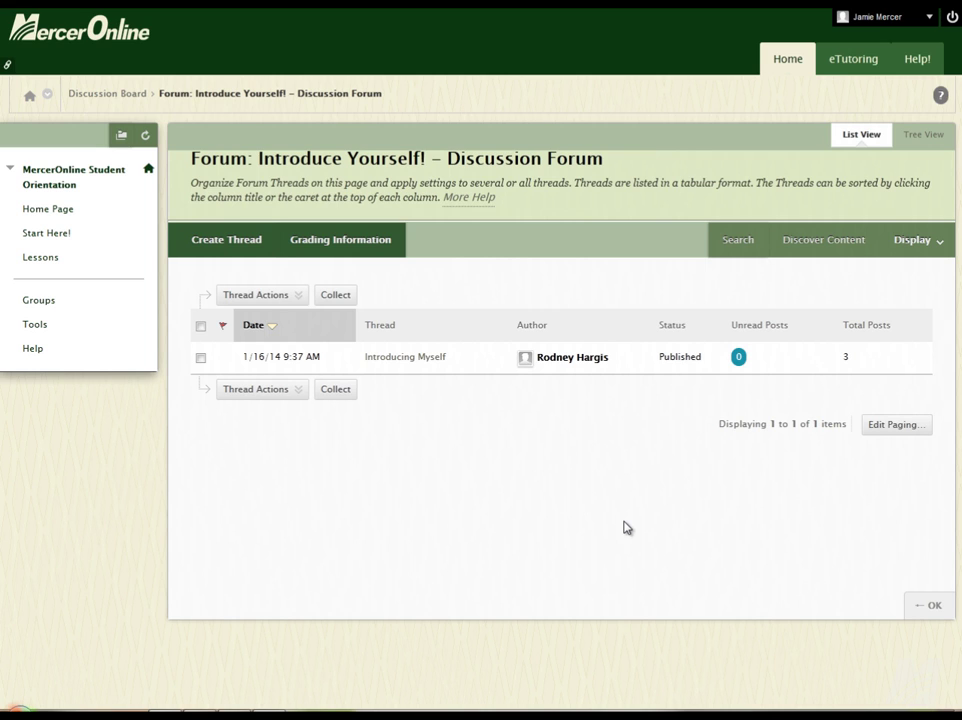
left_click(255, 389)
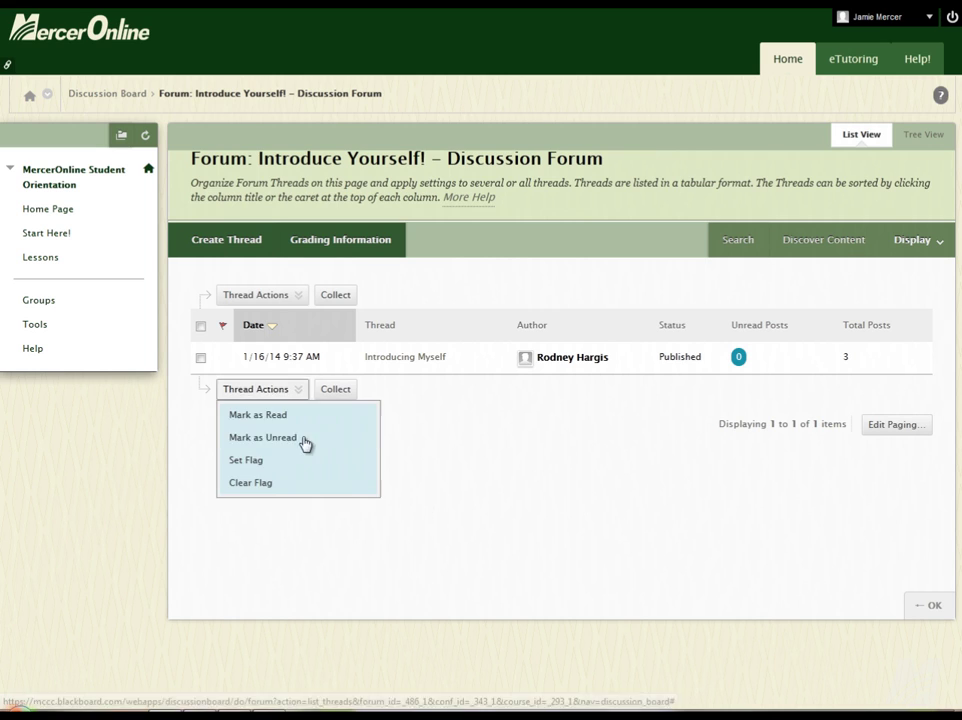
left_click(199, 251)
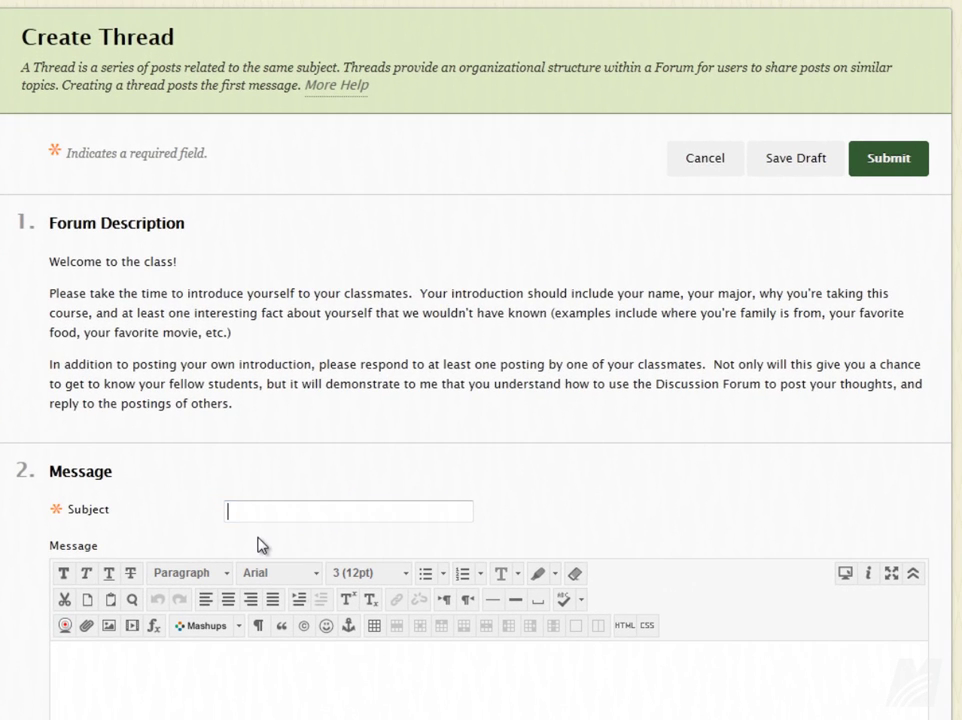
Enter a self-introduction subject with the student's name for the new thread.
left_click(257, 515)
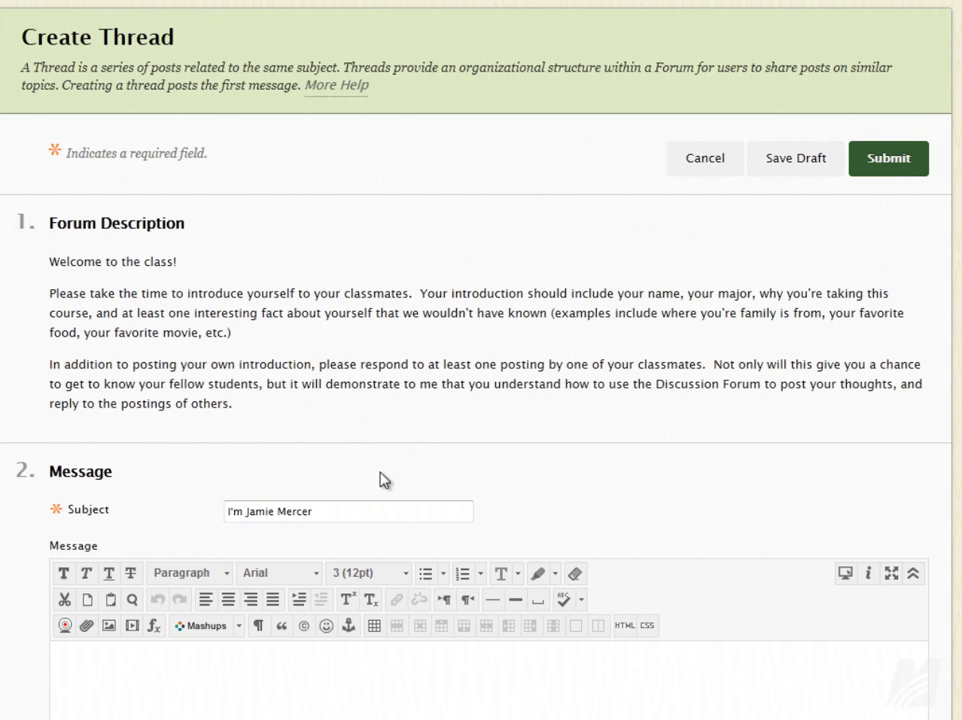
left_click(240, 687)
Paste the introduction about beach walks, the colour blue and 'A Love Supreme' into the message.
scroll(414, 455, "down", 3)
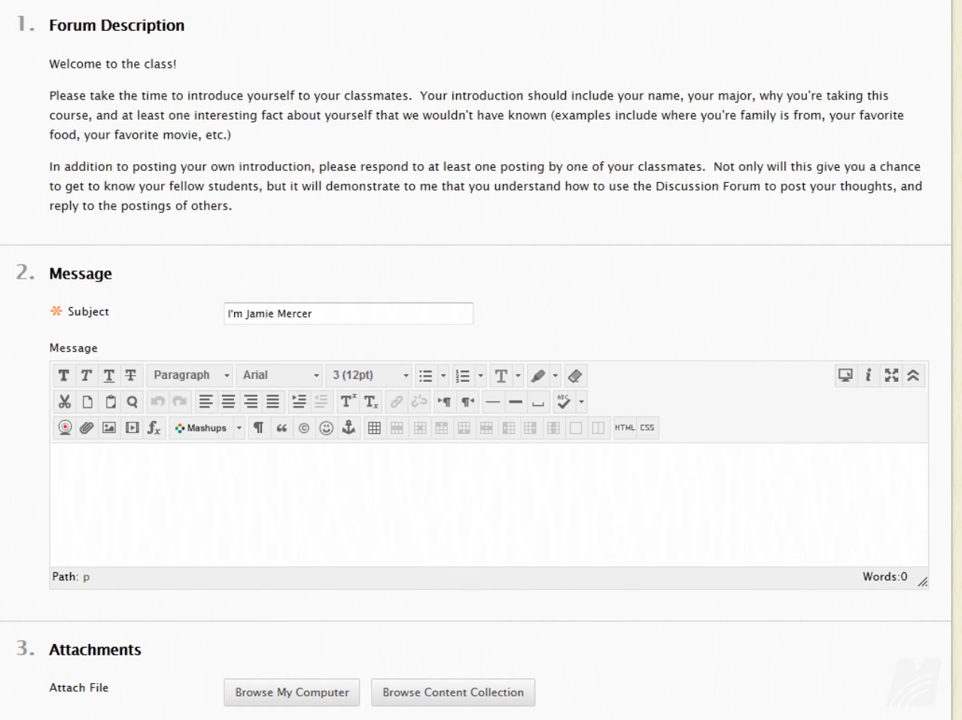
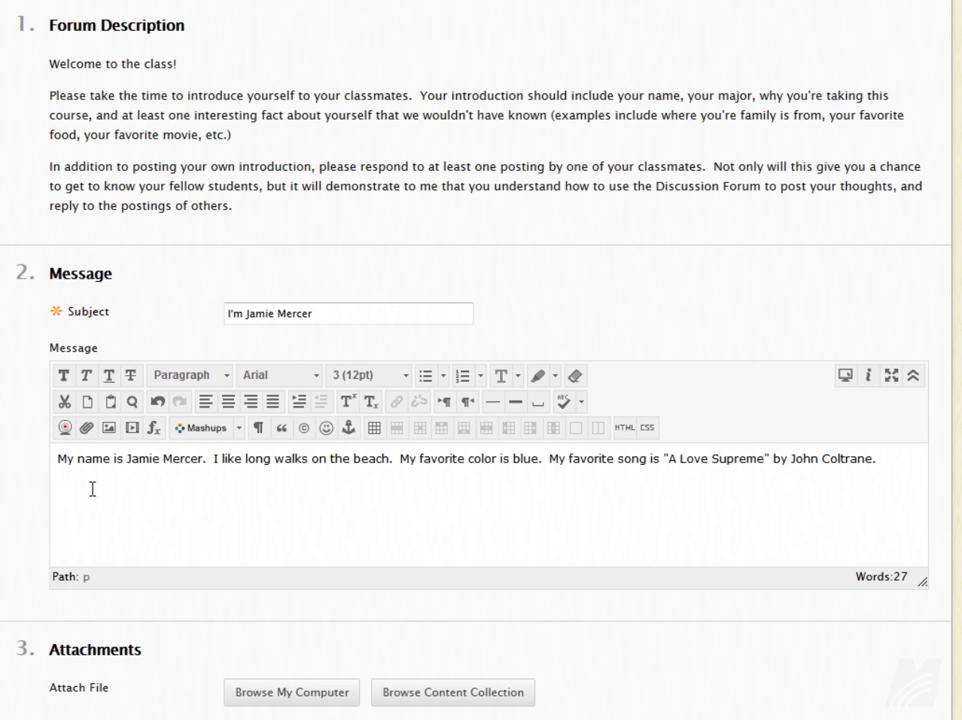
Search the YouTube Video mashup for 'john coltrane love supreme' and browse the results.
left_click(240, 427)
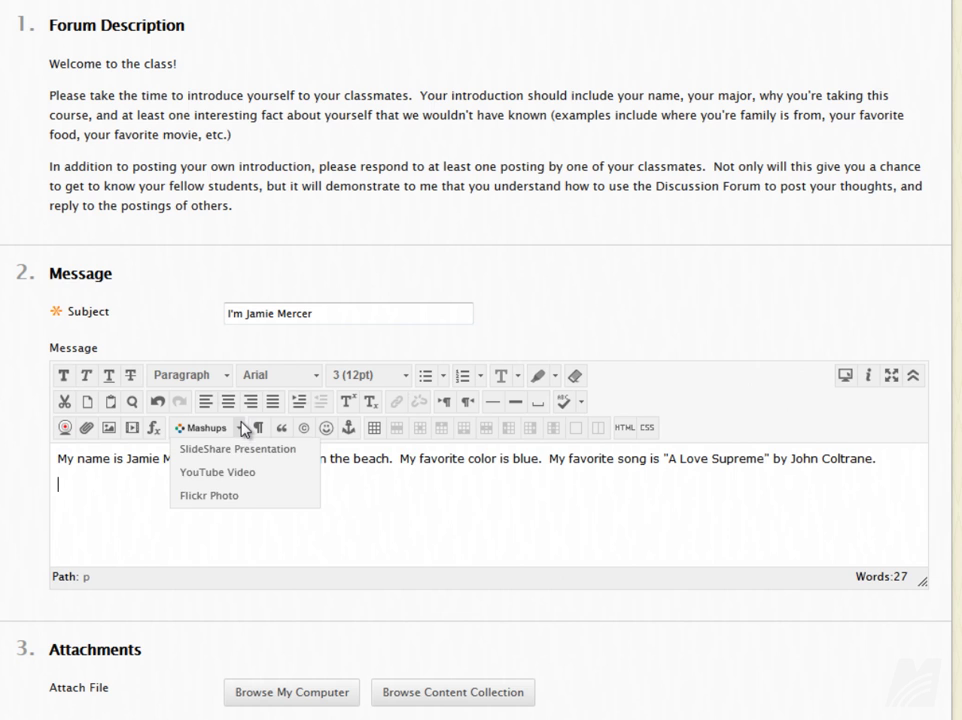
left_click(236, 478)
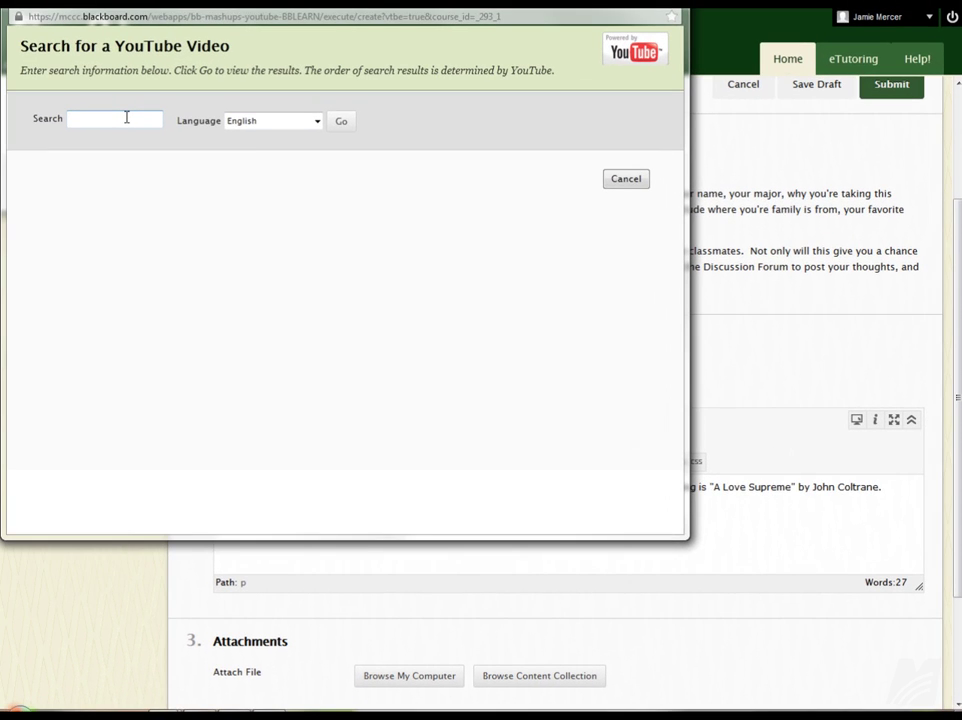
type("john c")
type("oltrane")
type(" love supreme")
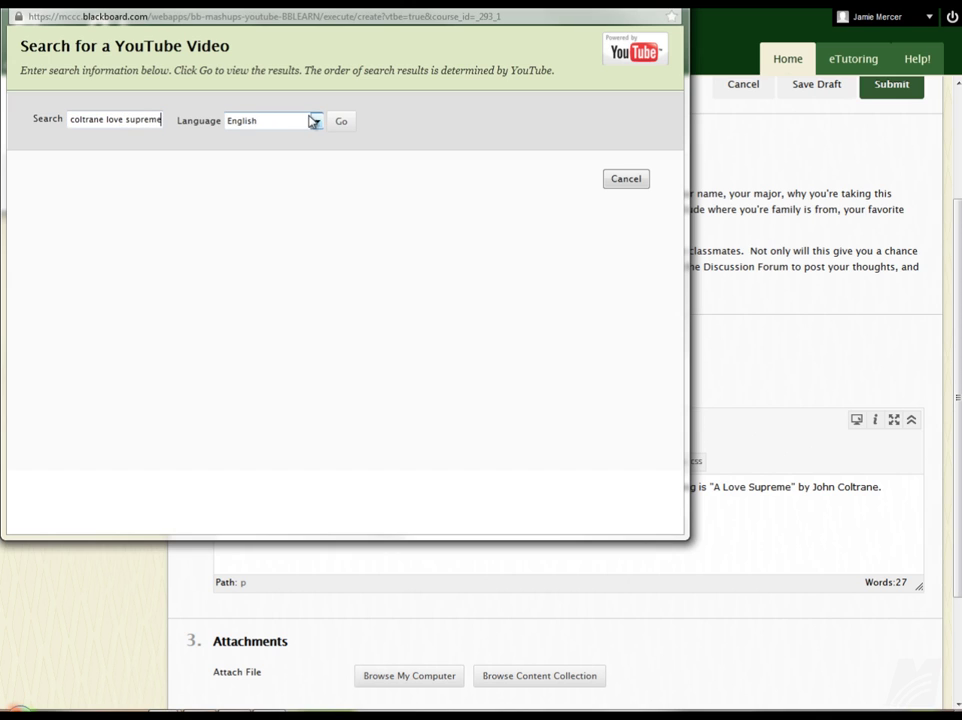
left_click(343, 125)
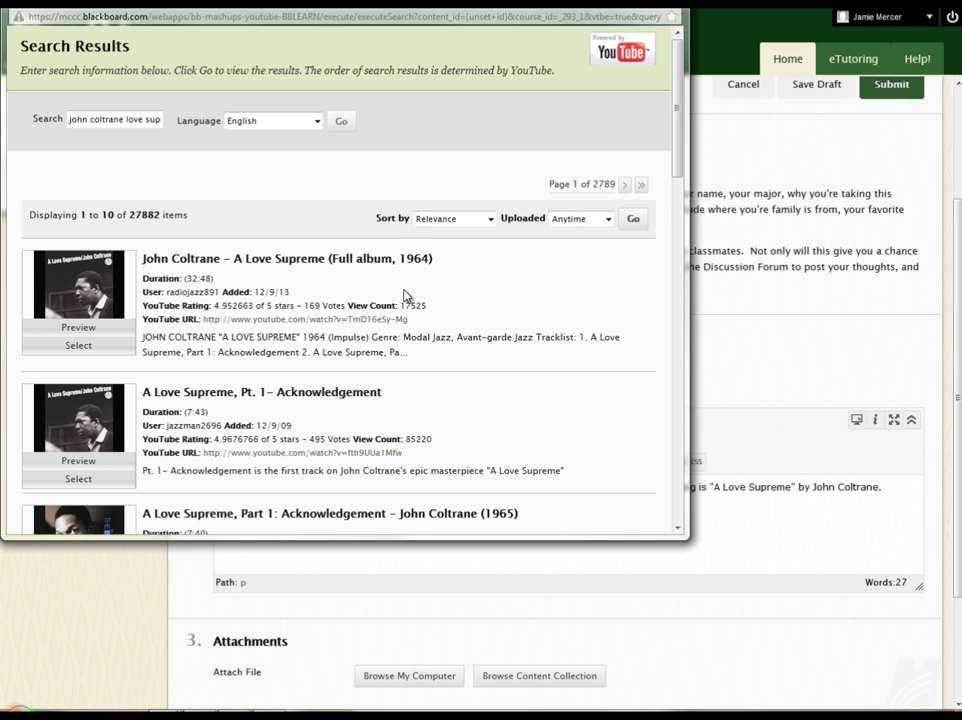
scroll(422, 295, "down", 5)
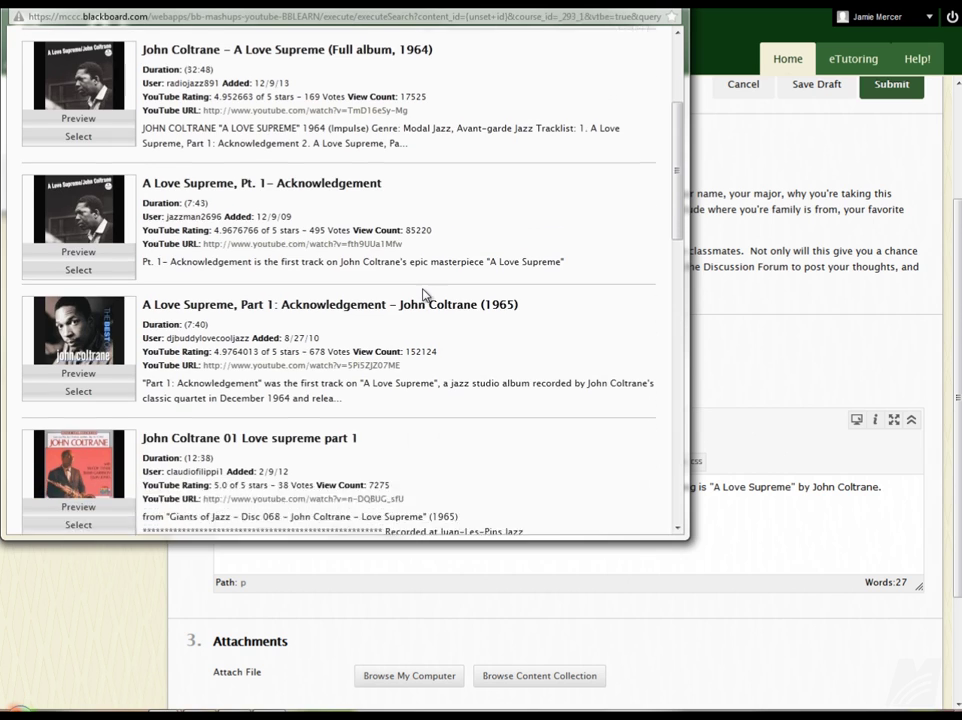
scroll(490, 340, "down", 3)
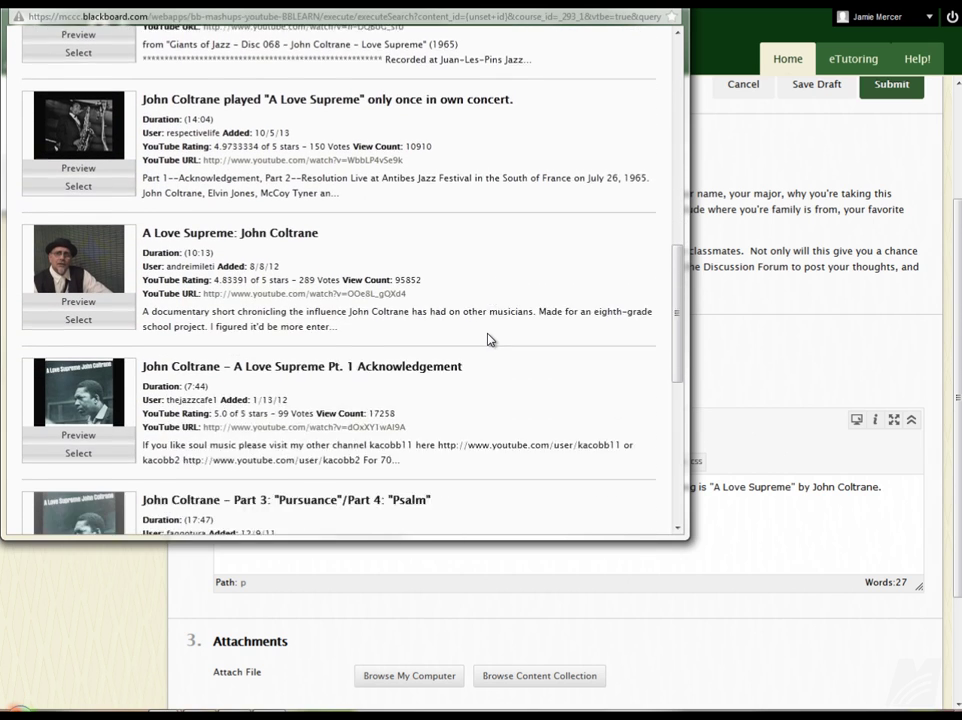
scroll(490, 340, "up", 10)
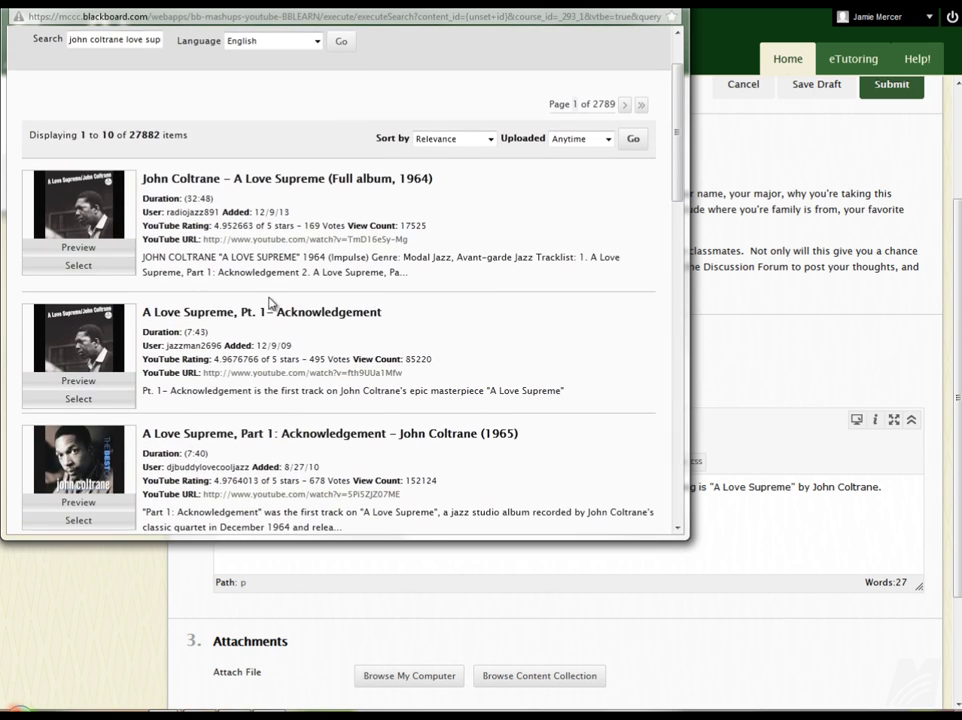
Insert the 'John Coltrane – A Love Supreme (Full album, 1964)' video into the message.
left_click(72, 266)
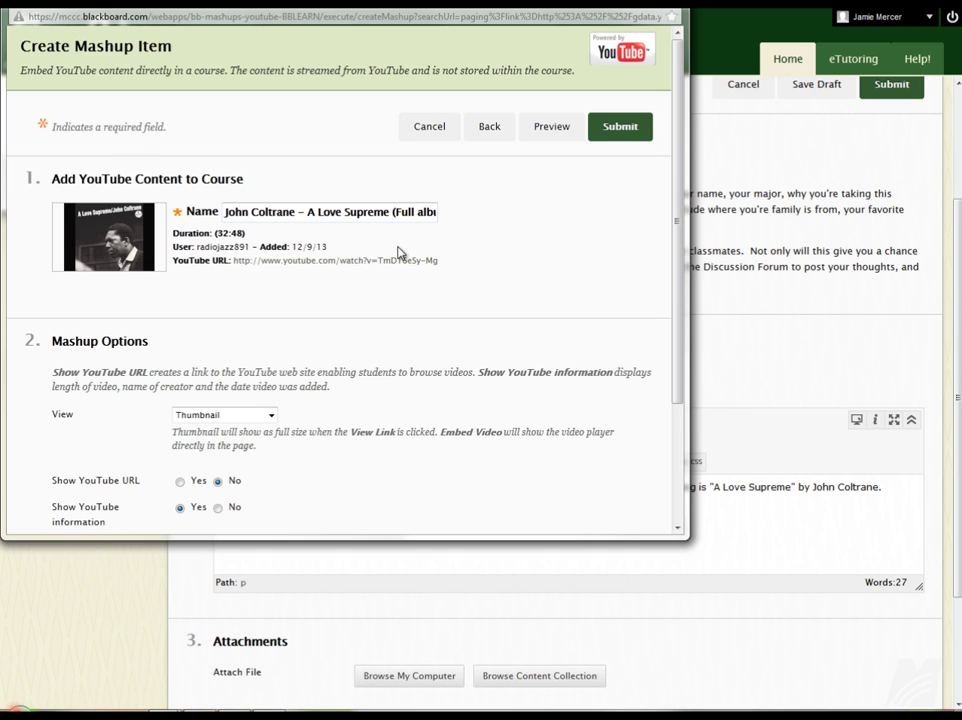
scroll(356, 350, "down", 3)
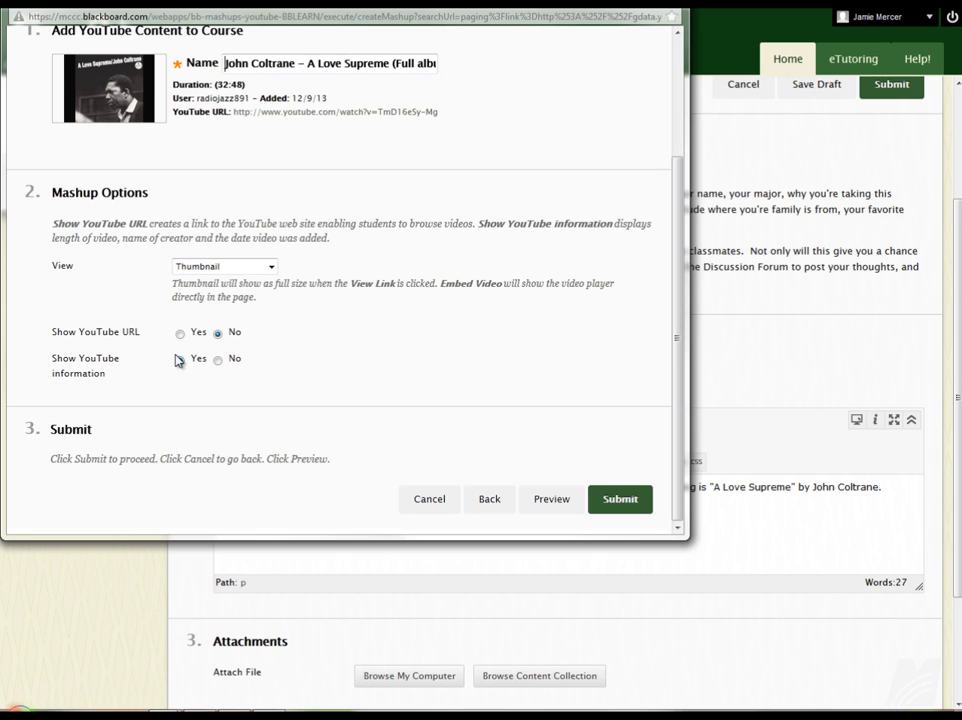
left_click(618, 500)
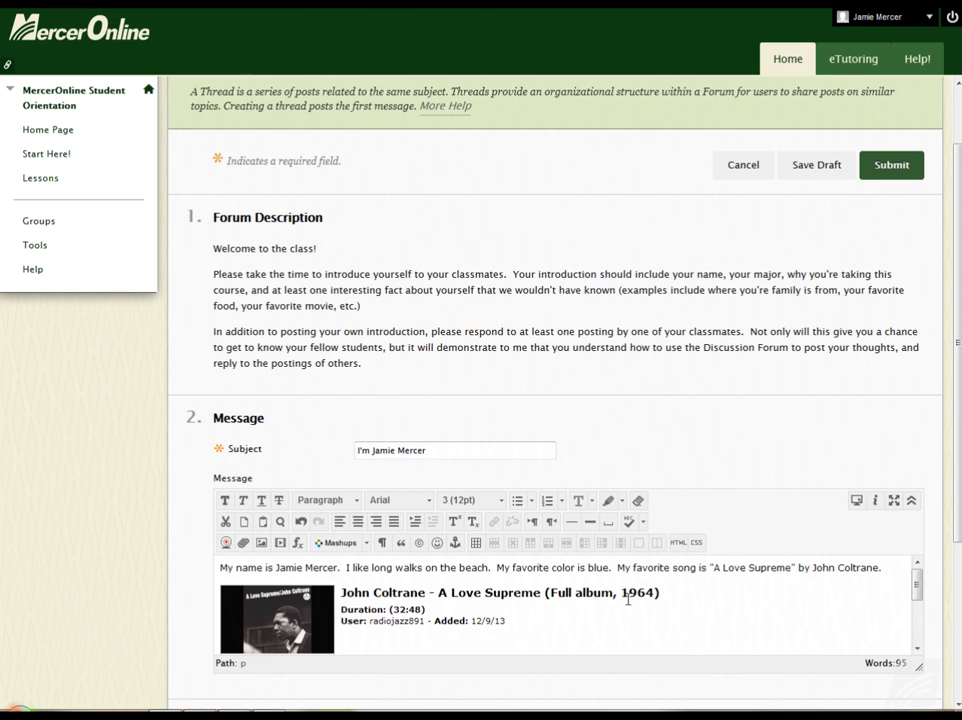
Below the video, add the chat abbreviations line, emoticons ':-) :-( :-|' and 'ewe, you, u'.
scroll(700, 600, "down", 3)
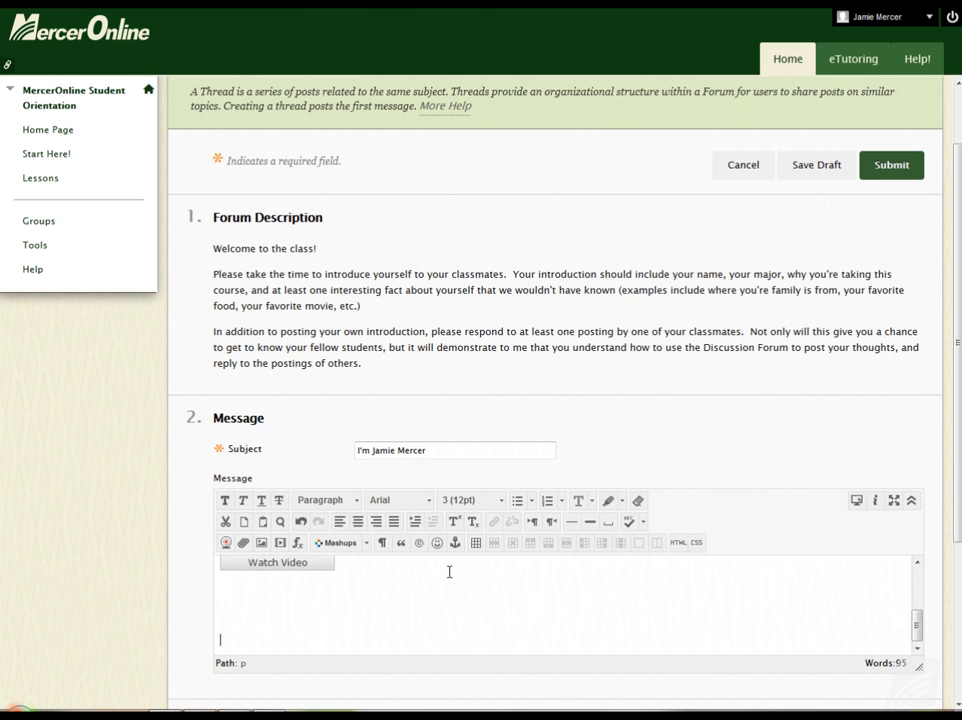
scroll(455, 580, "down", 5)
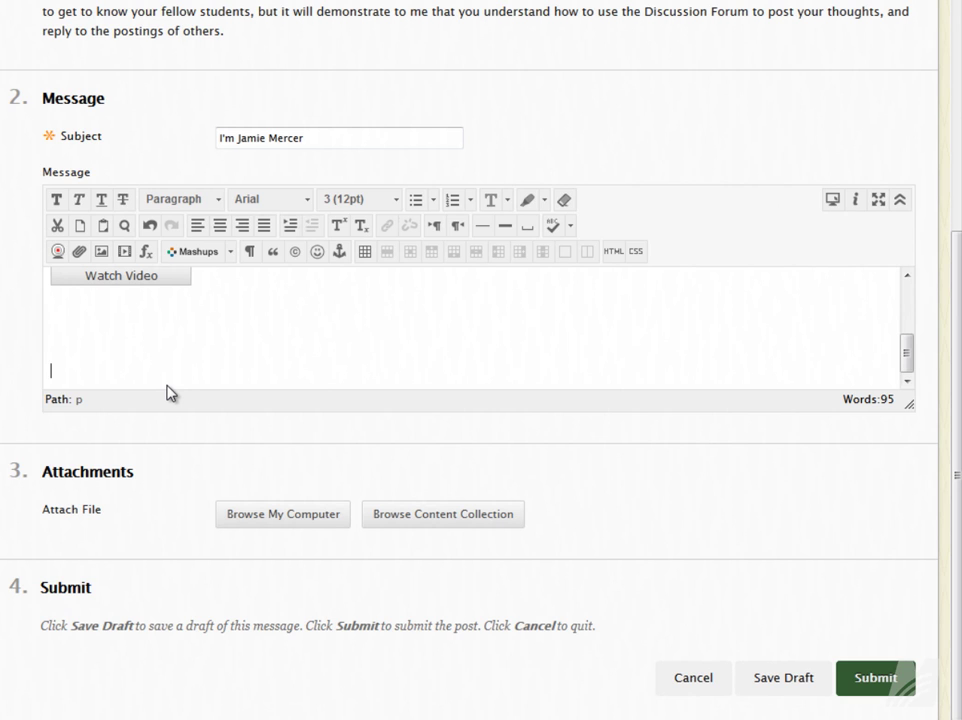
left_click(135, 369)
left_click(169, 341)
left_click(176, 346)
type("LOL, IDK, BRB, ROFL")
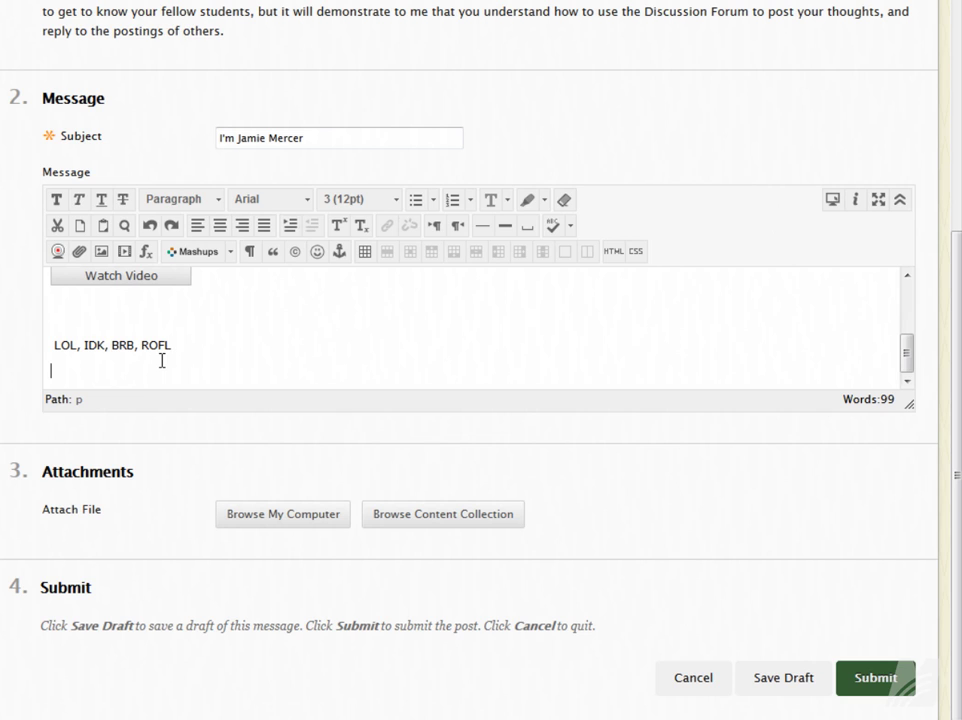
type(":-) :-( :-|")
key("Return")
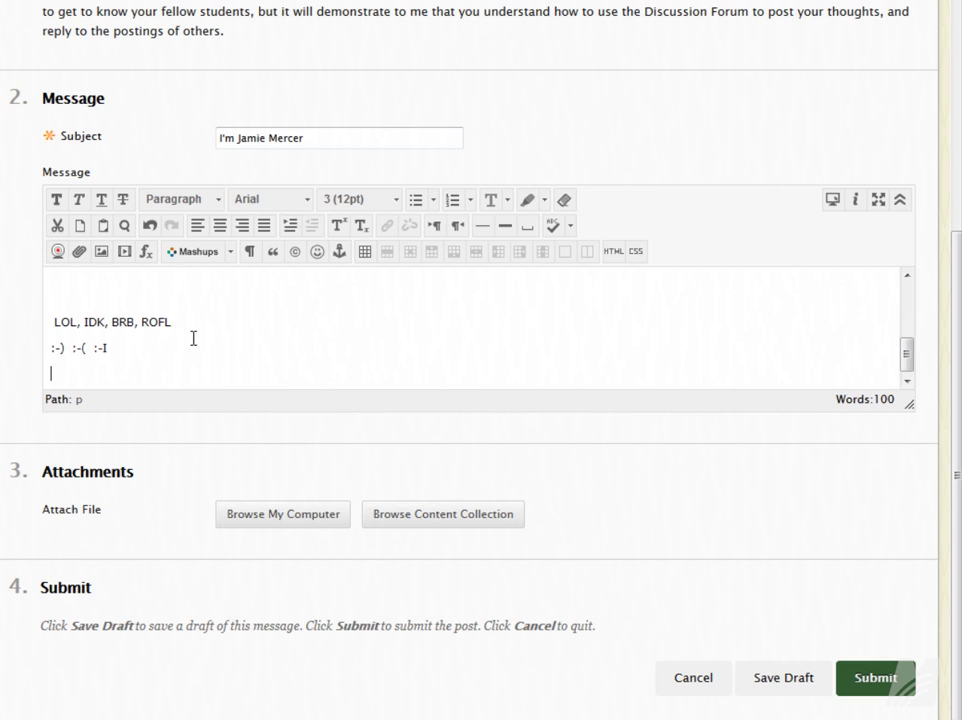
type("ewe, you, u")
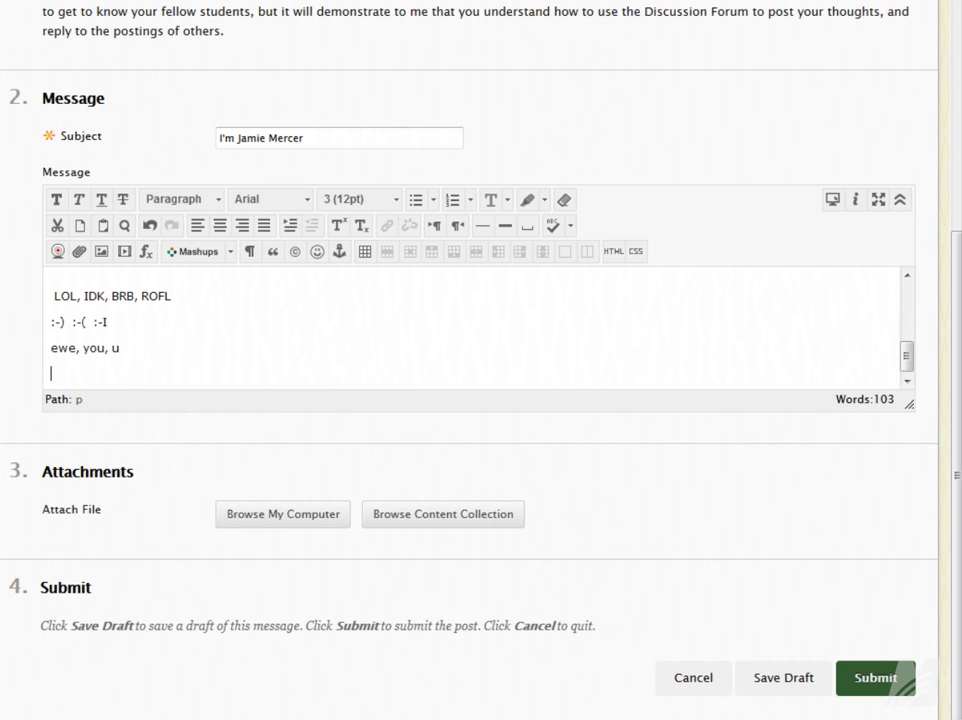
Paste the bold all-caps warning line into the introduction message.
type("DO NOT EVER EVER EVER EVER EVER TYPE IN ALL CAPS!!! EVER!!!")
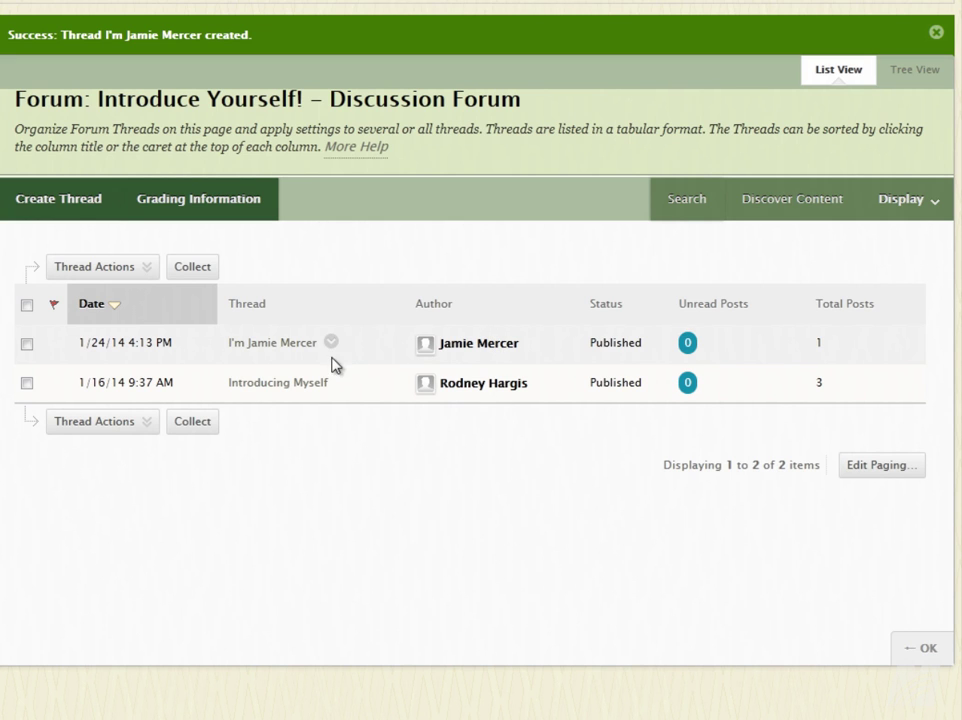
Open the new introduction thread and play the embedded A Love Supreme video.
left_click(251, 350)
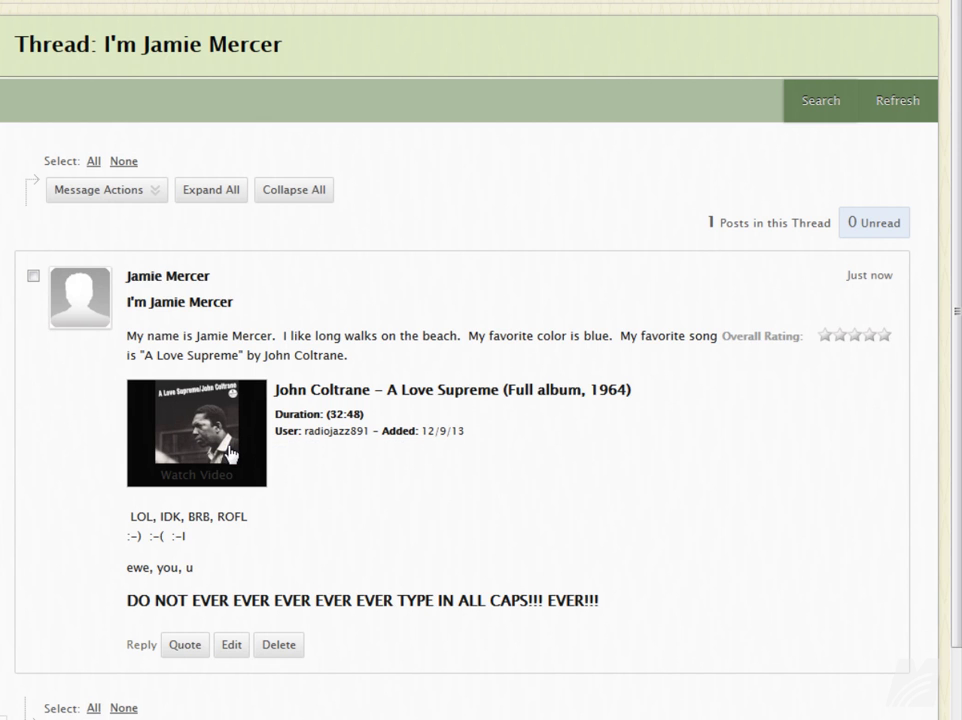
left_click(185, 465)
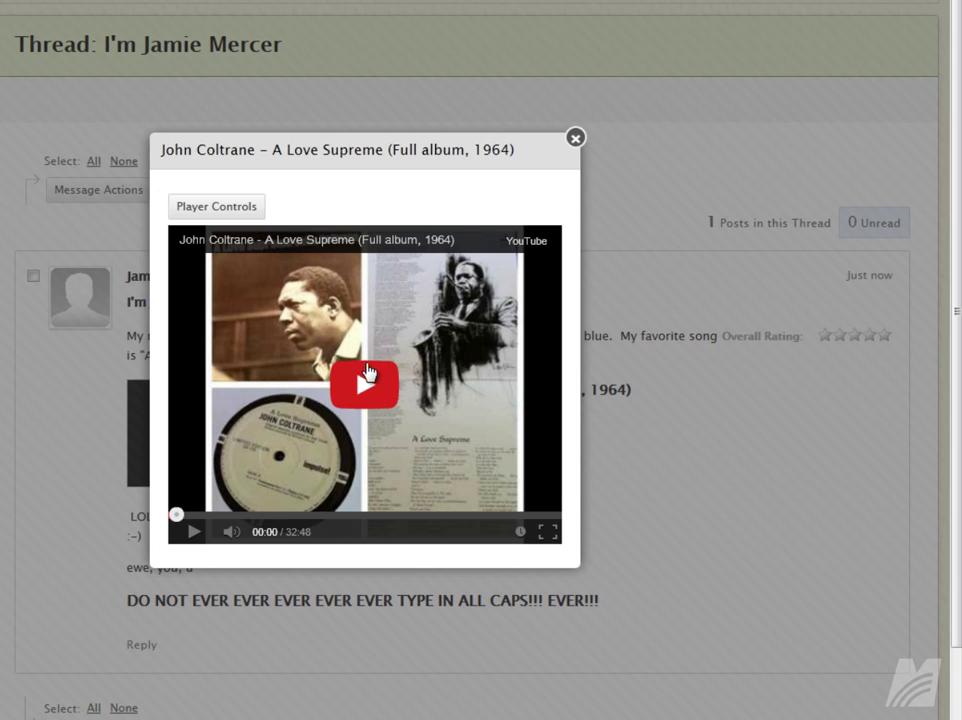
left_click(366, 382)
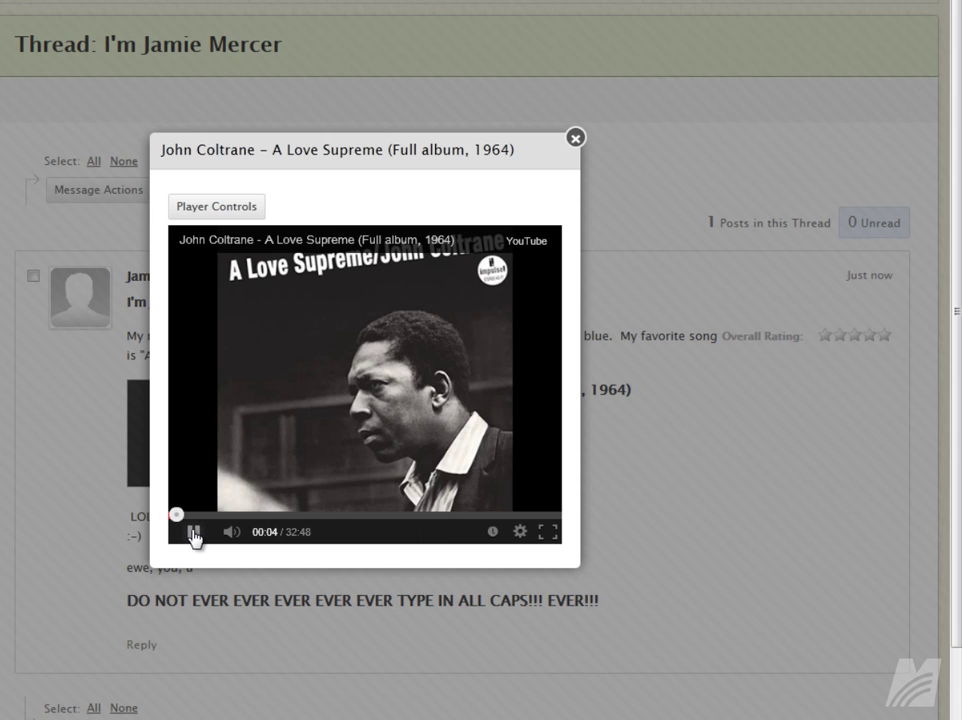
Pause the John Coltrane video, close its popup, and go back to Lessons.
left_click(193, 537)
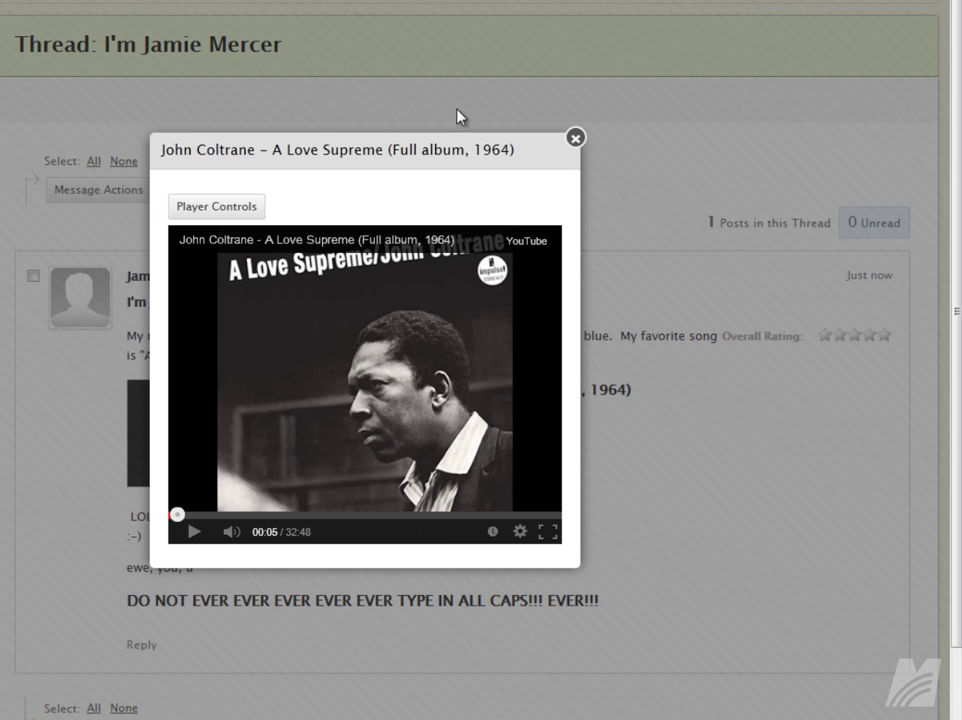
left_click(575, 139)
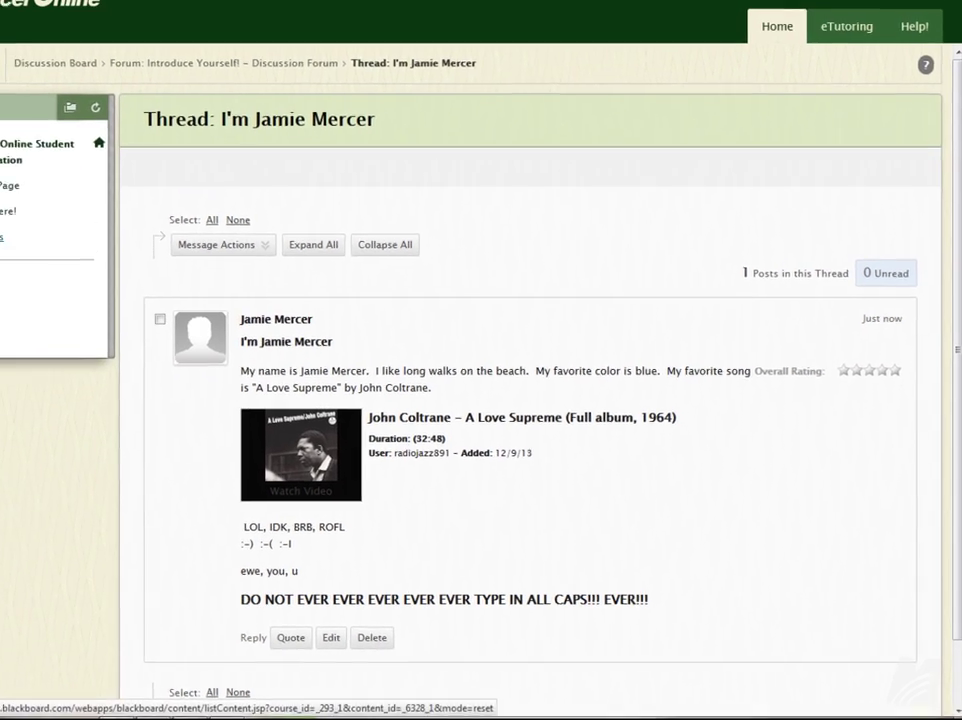
left_click(5, 205)
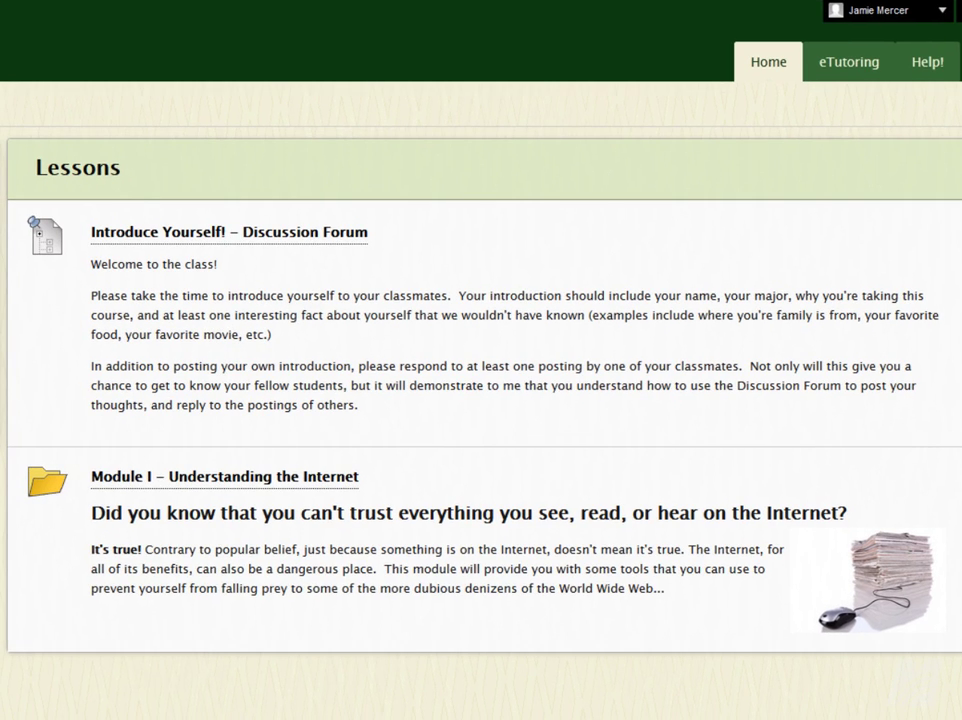
Open Module I – Understanding the Internet and scroll down to its Drop Box assignment.
mouse_move(235, 714)
left_click(211, 491)
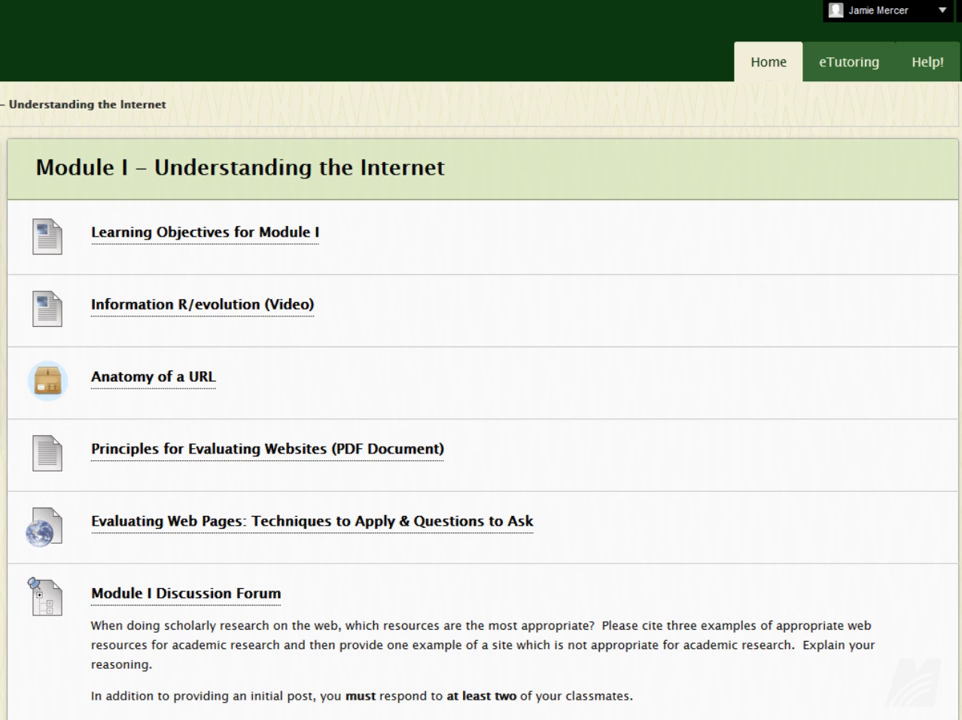
scroll(552, 612, "down", 2)
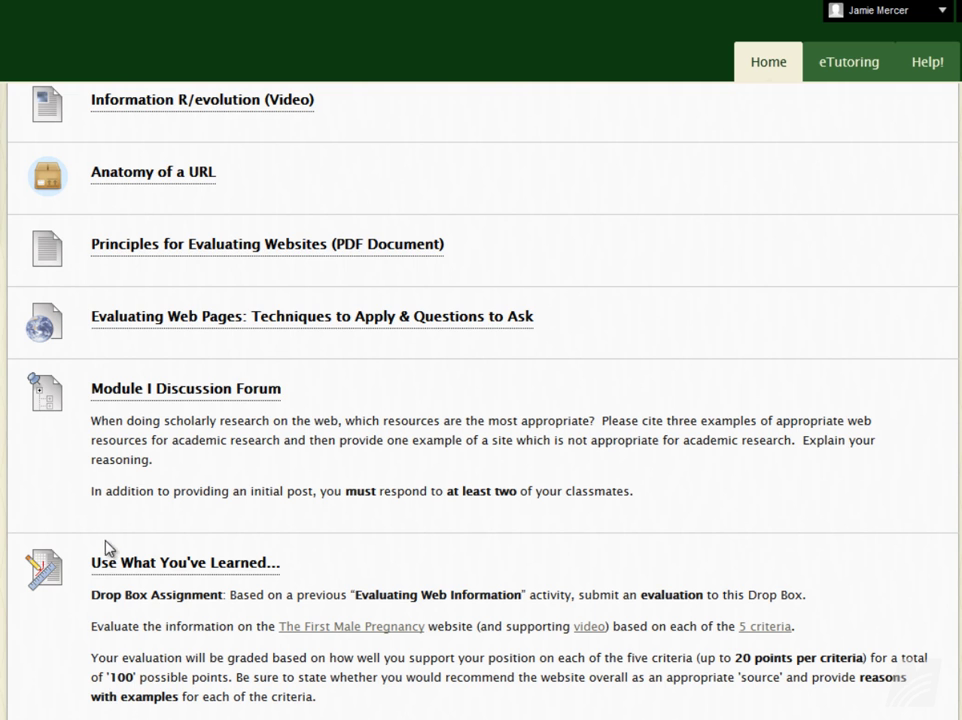
Open the Use What You've Learned... drop box and launch Browse My Computer.
left_click(129, 578)
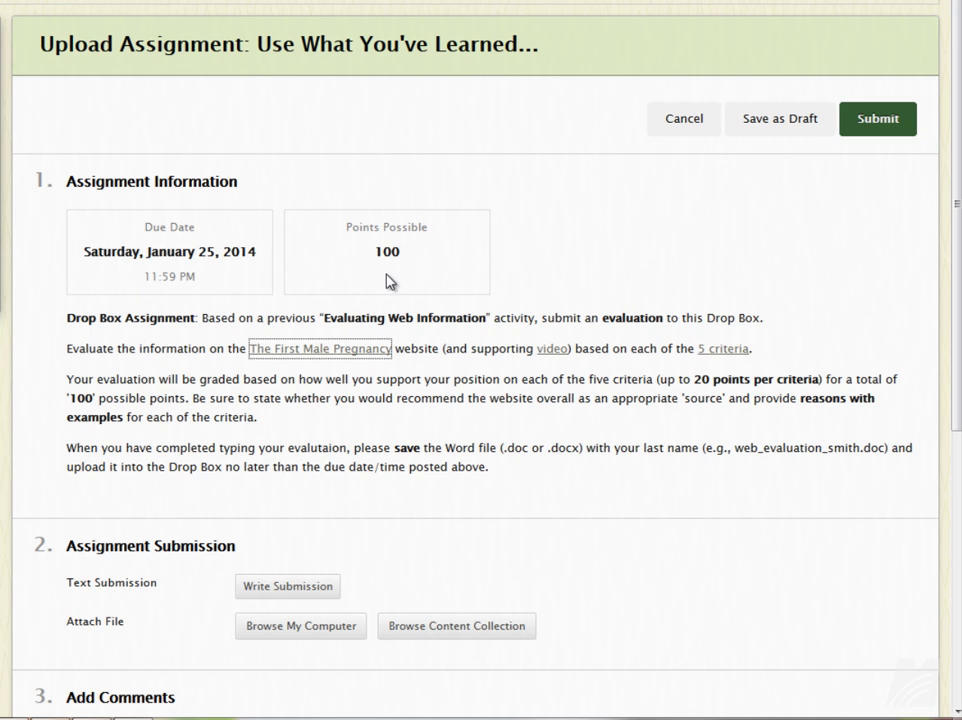
left_click(455, 413)
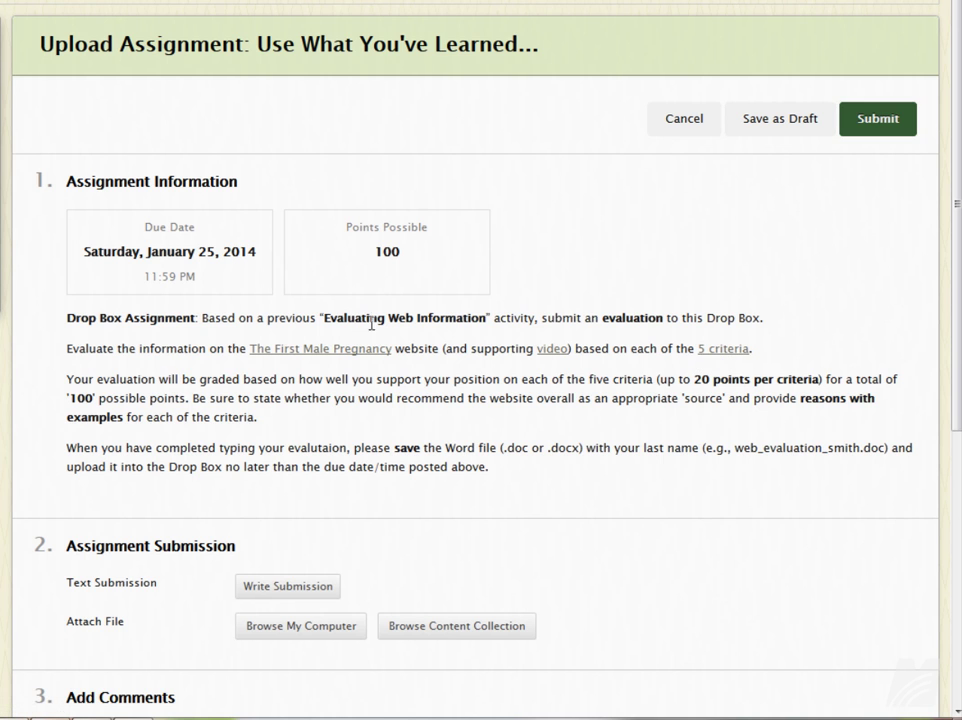
scroll(423, 438, "down", 2)
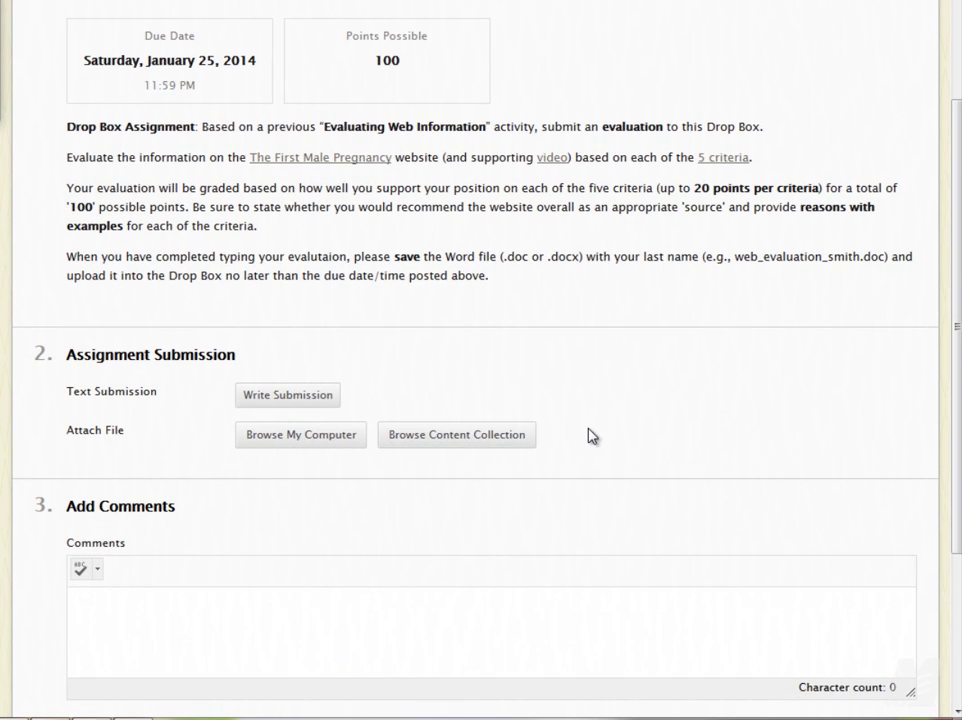
scroll(590, 436, "down", 1)
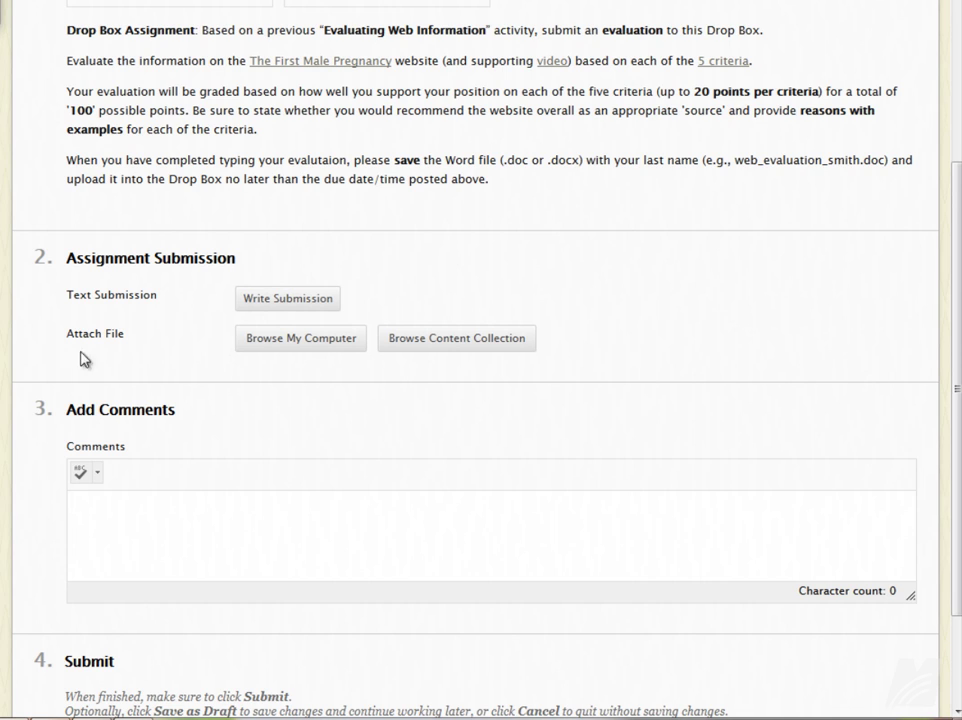
left_click(297, 340)
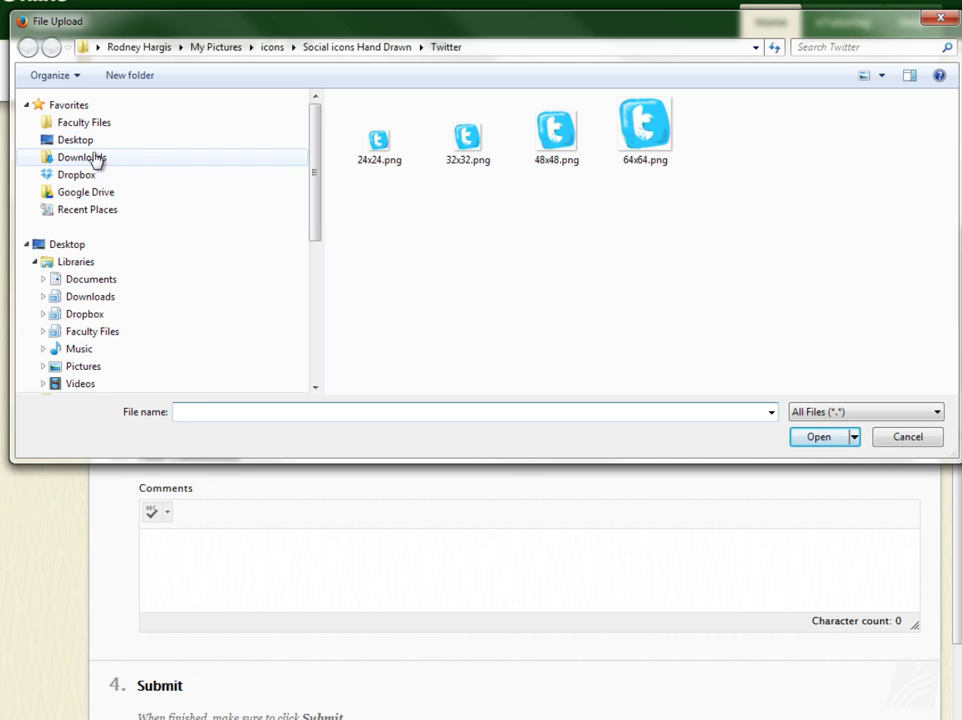
Attach best_essay_ever.docx from the Desktop.
left_click(81, 142)
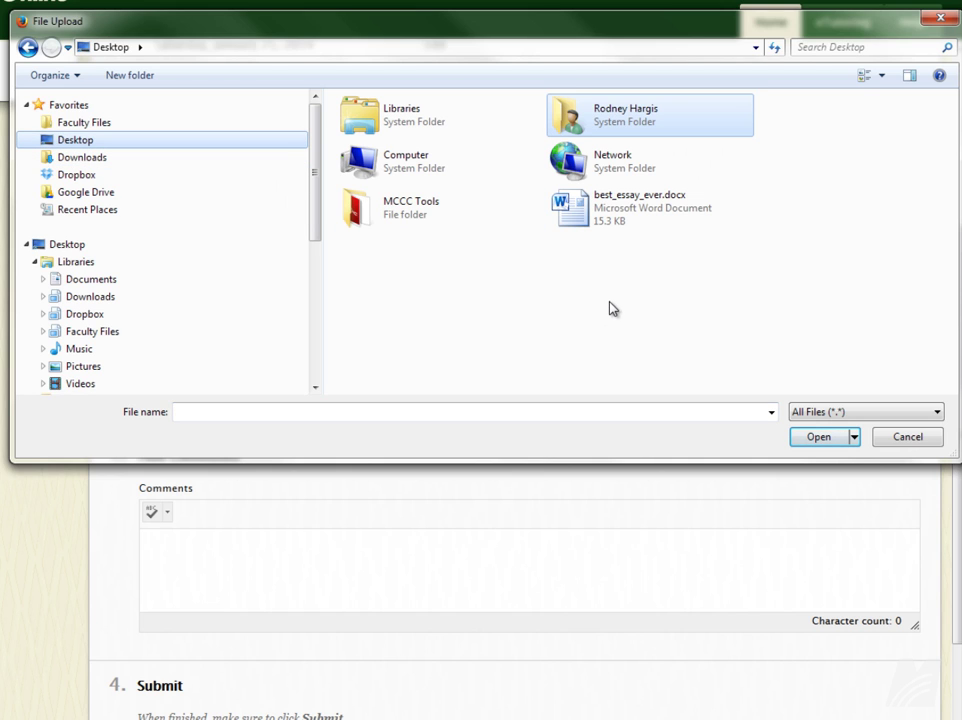
left_click(618, 232)
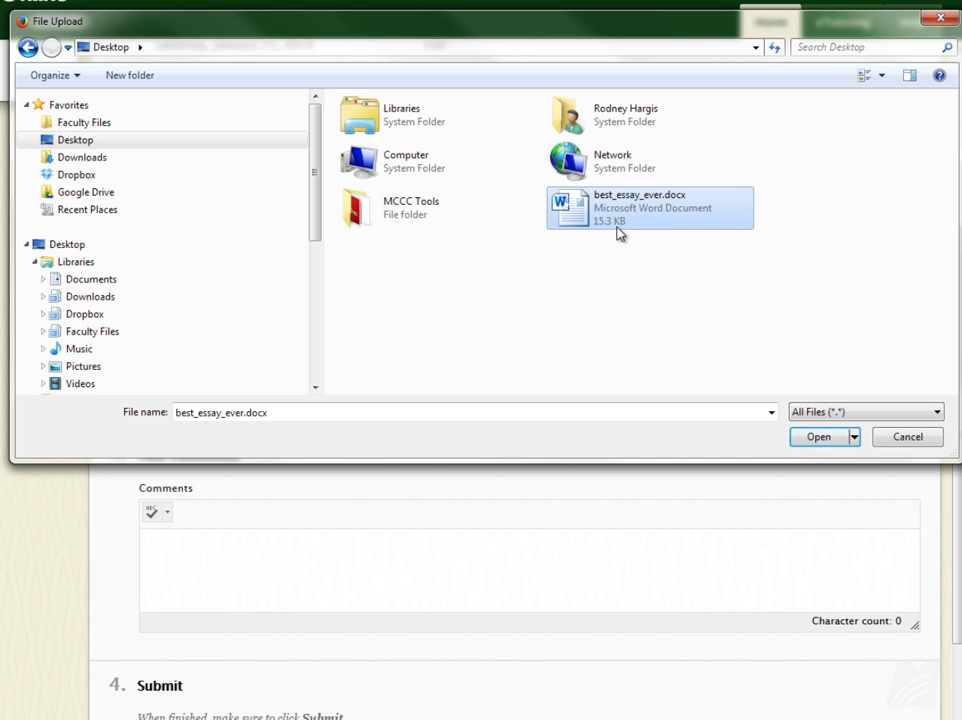
left_click(808, 437)
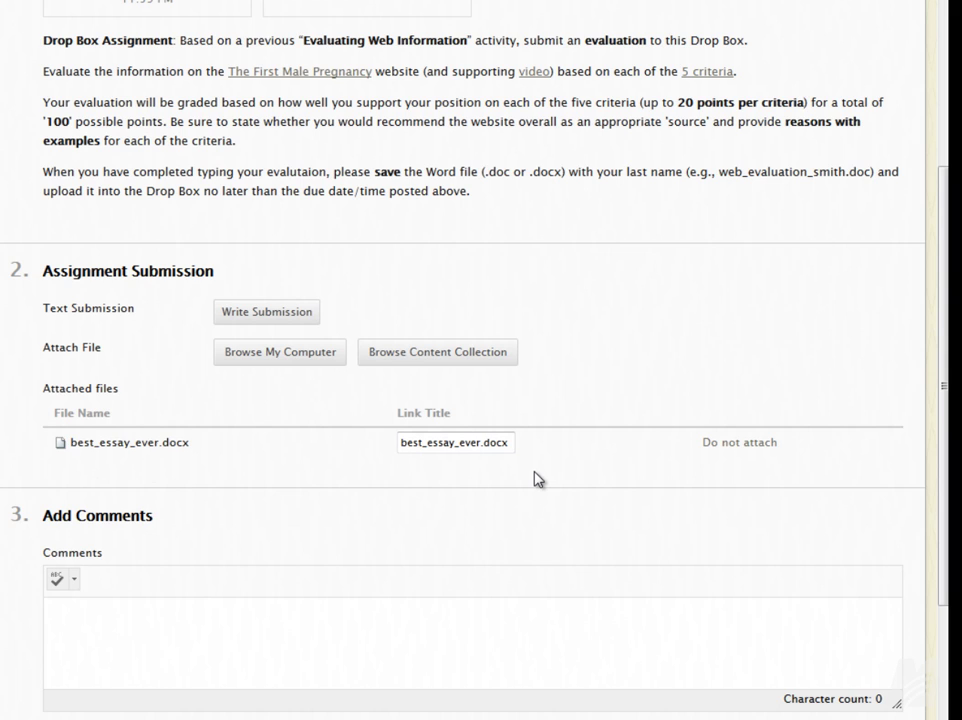
Paste a comment noting the citation may be wrong, removing its trailing slash.
scroll(535, 479, "down", 3)
left_click(290, 457)
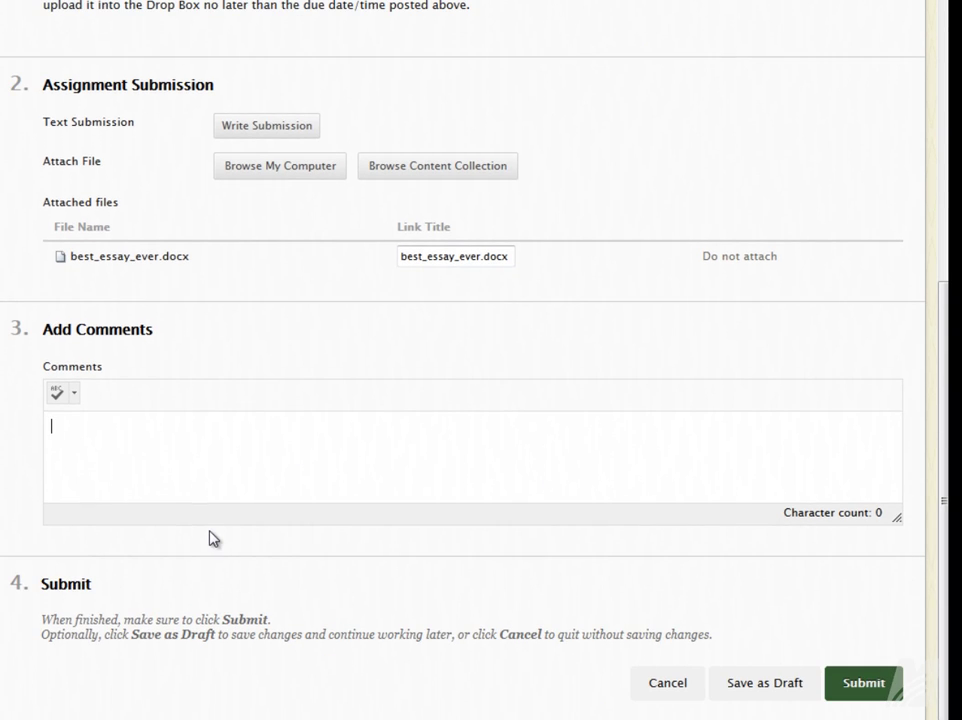
type("I didn't quite understand how to do the citation.  I hope I did it correctly./")
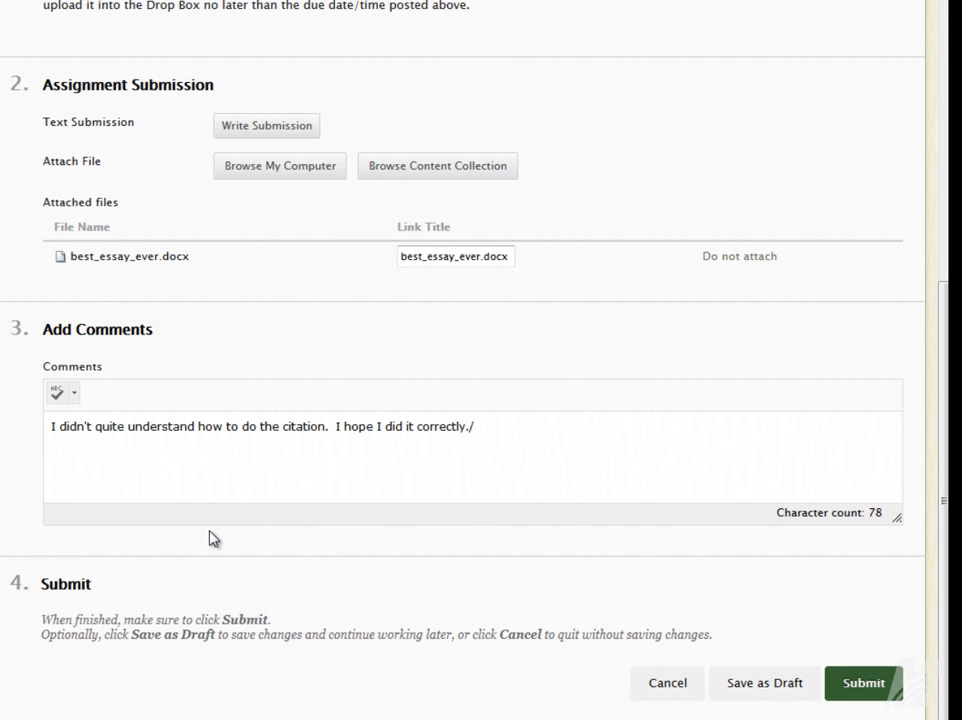
key("BackSpace")
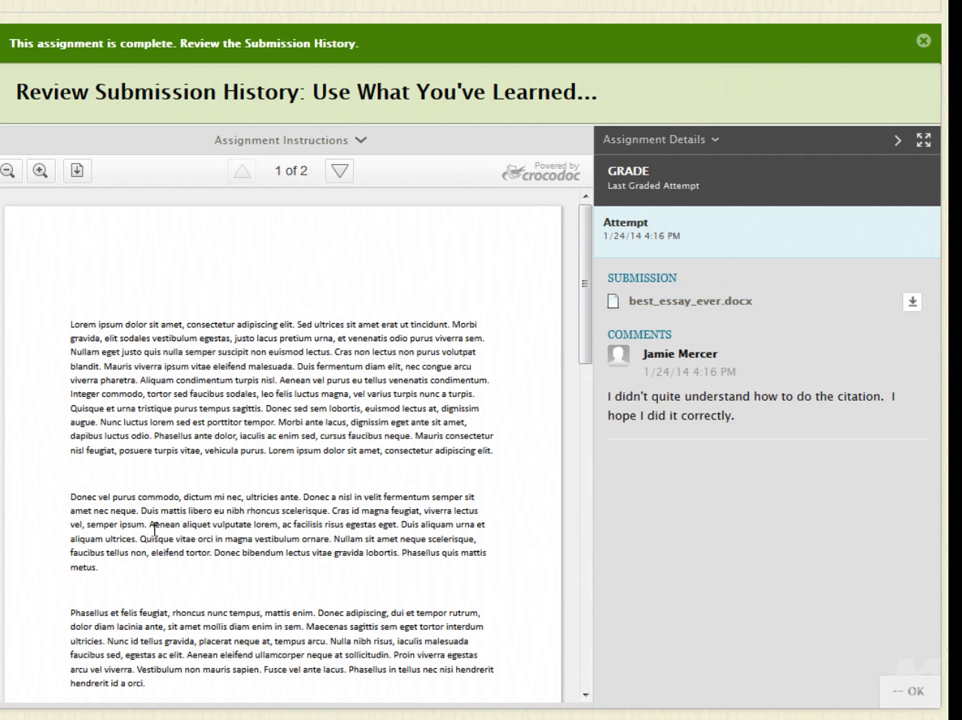
Scroll through the two-page preview of best_essay_ever.docx in Submission History.
scroll(262, 425, "down", 3)
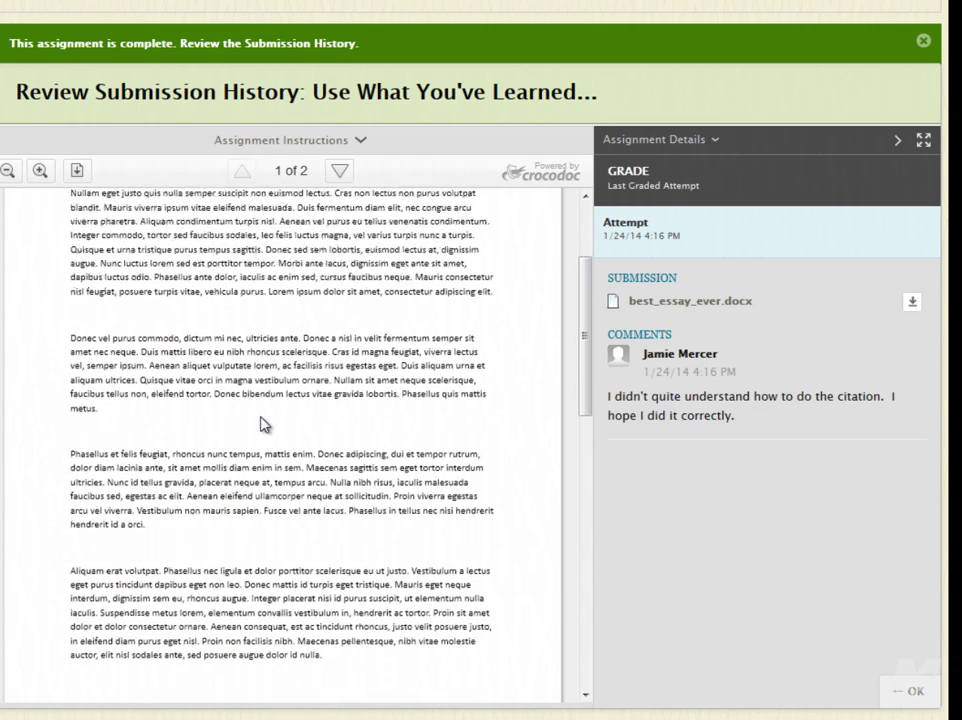
scroll(262, 425, "down", 6)
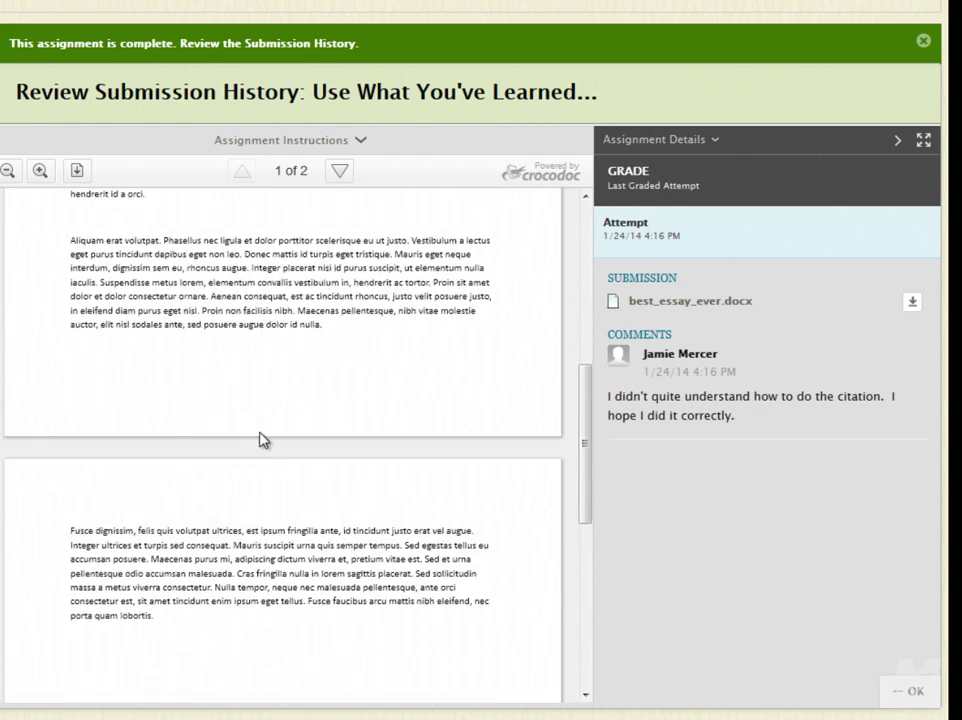
scroll(259, 440, "up", 7)
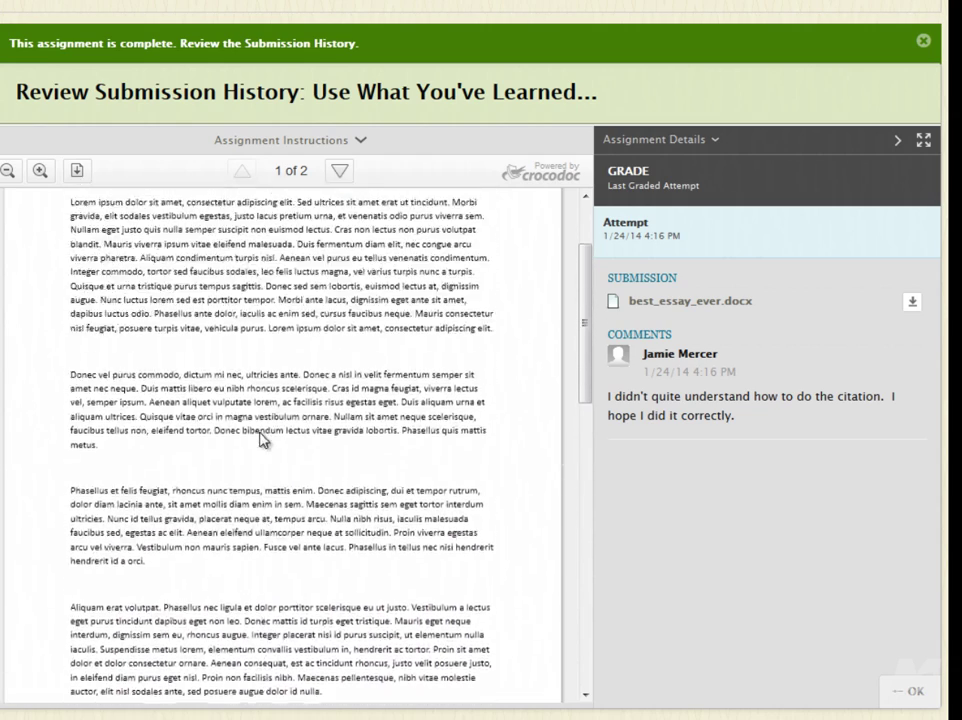
scroll(262, 440, "up", 3)
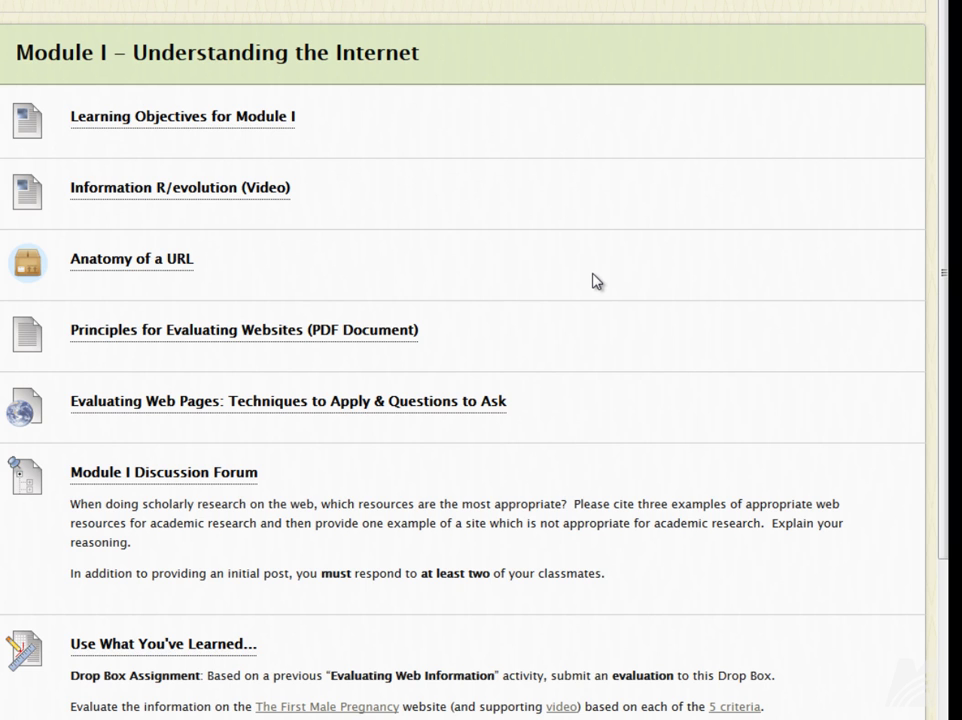
Open the Module I Quiz and begin the 15-minute timed test.
scroll(595, 281, "down", 5)
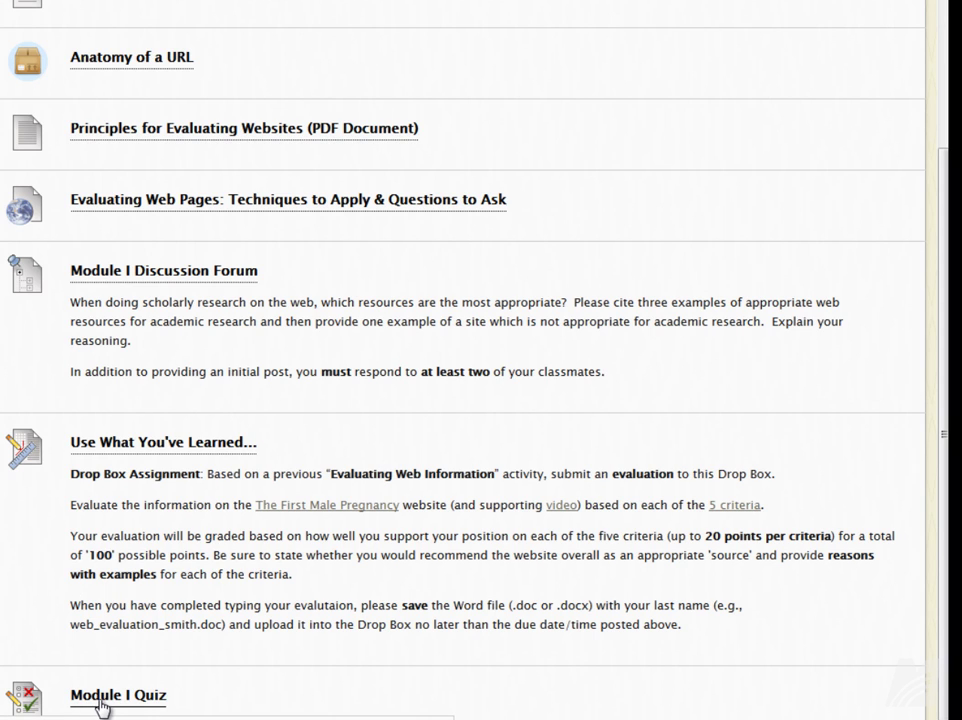
left_click(103, 704)
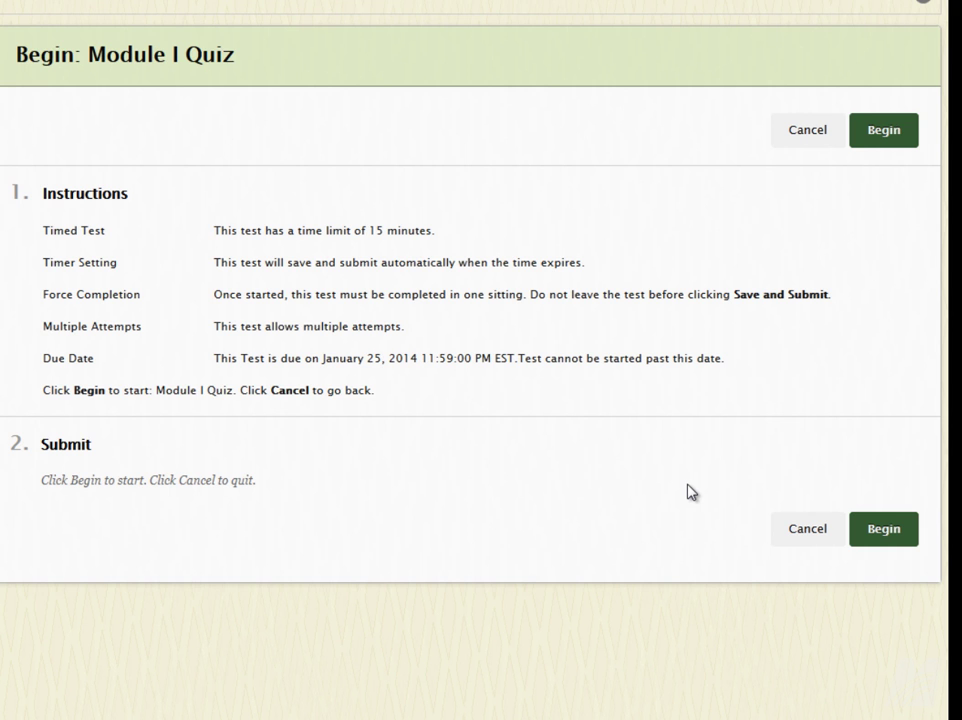
left_click(884, 530)
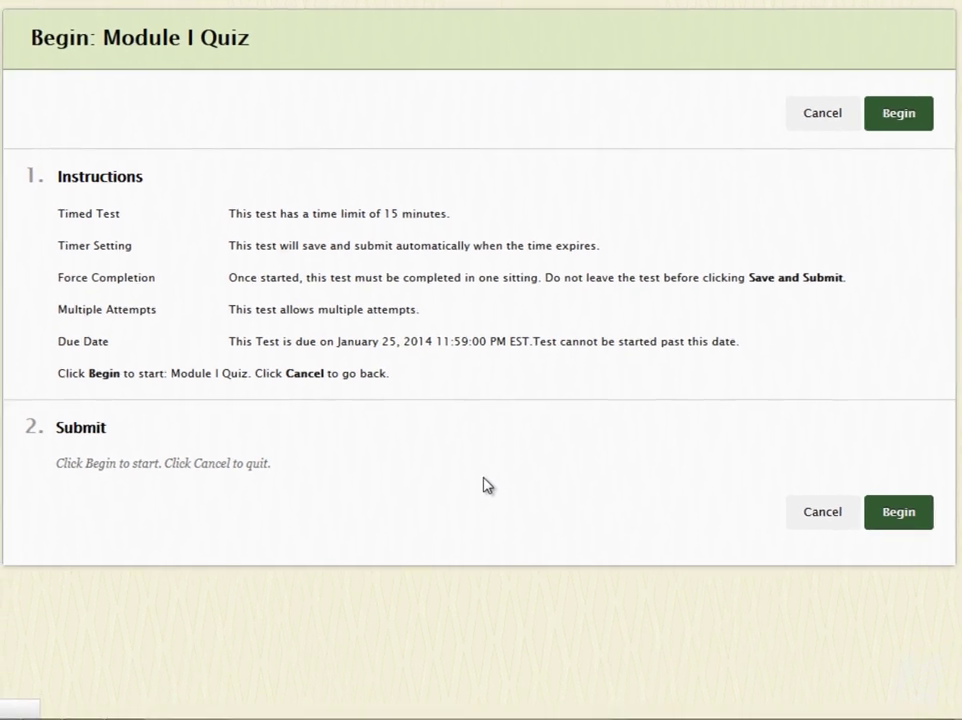
Tick Facebook and Twitter as social media sites and mark the Internet Explorer statement False.
scroll(357, 417, "down", 3)
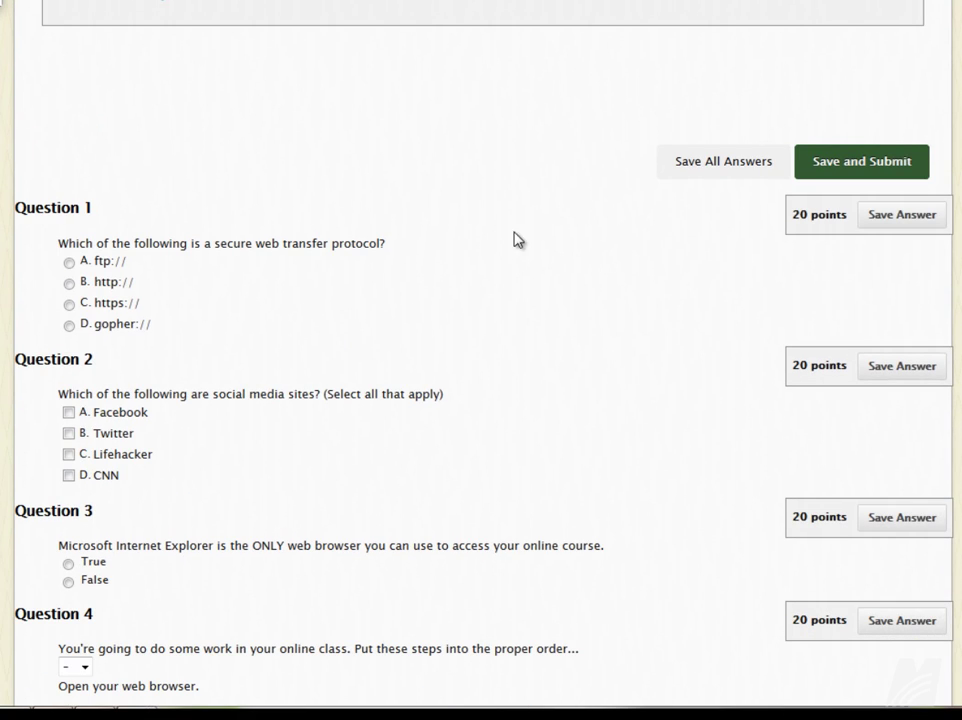
scroll(440, 200, "down", 2)
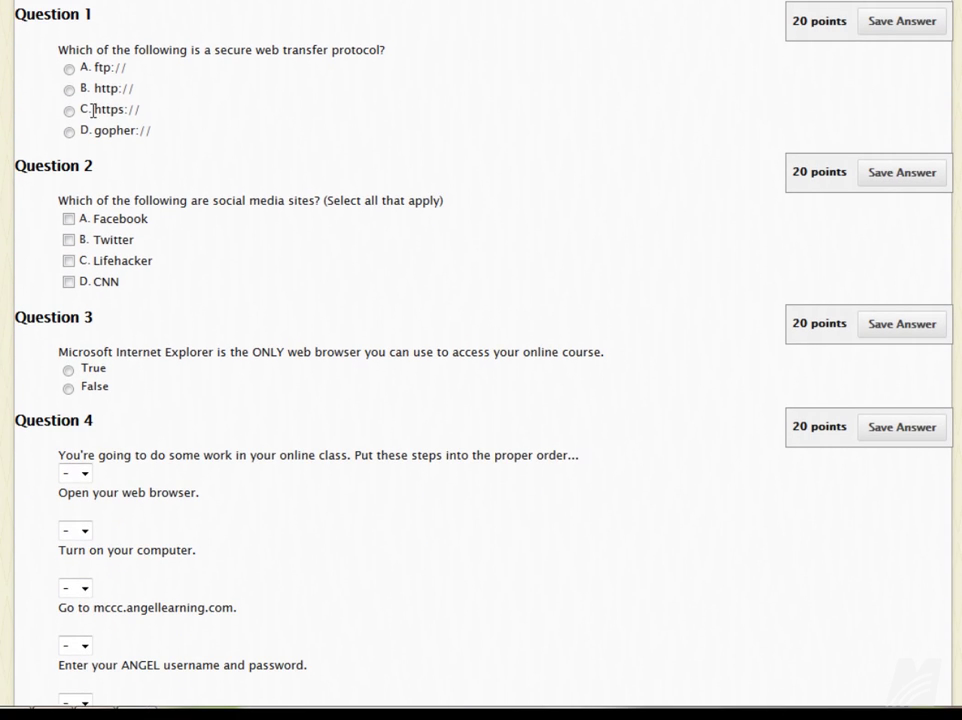
scroll(380, 270, "down", 2)
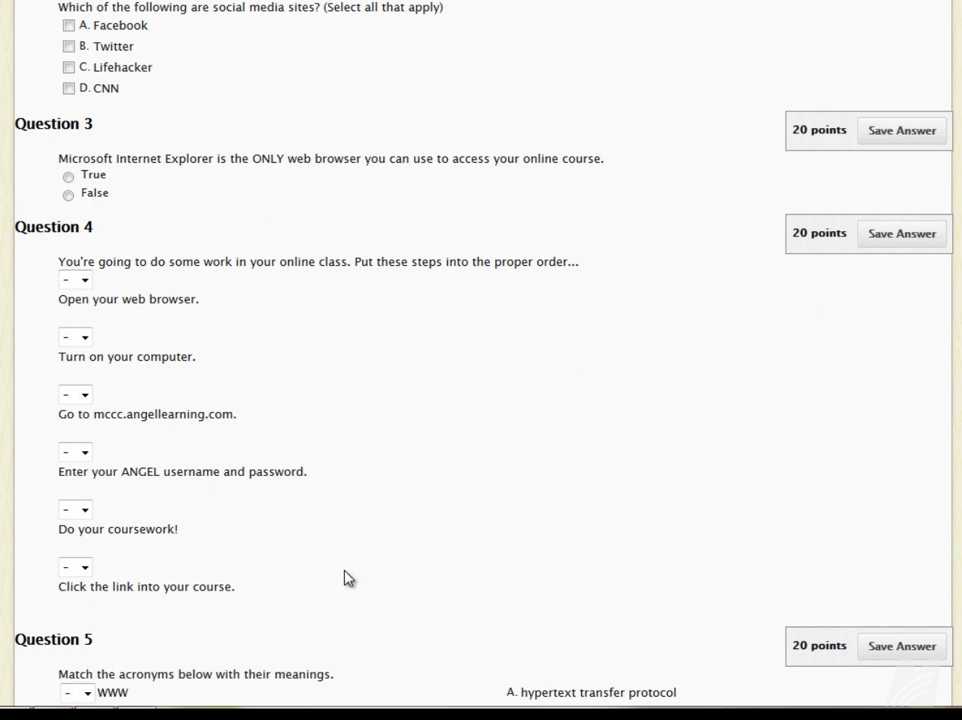
scroll(376, 421, "down", 3)
scroll(397, 443, "up", 3)
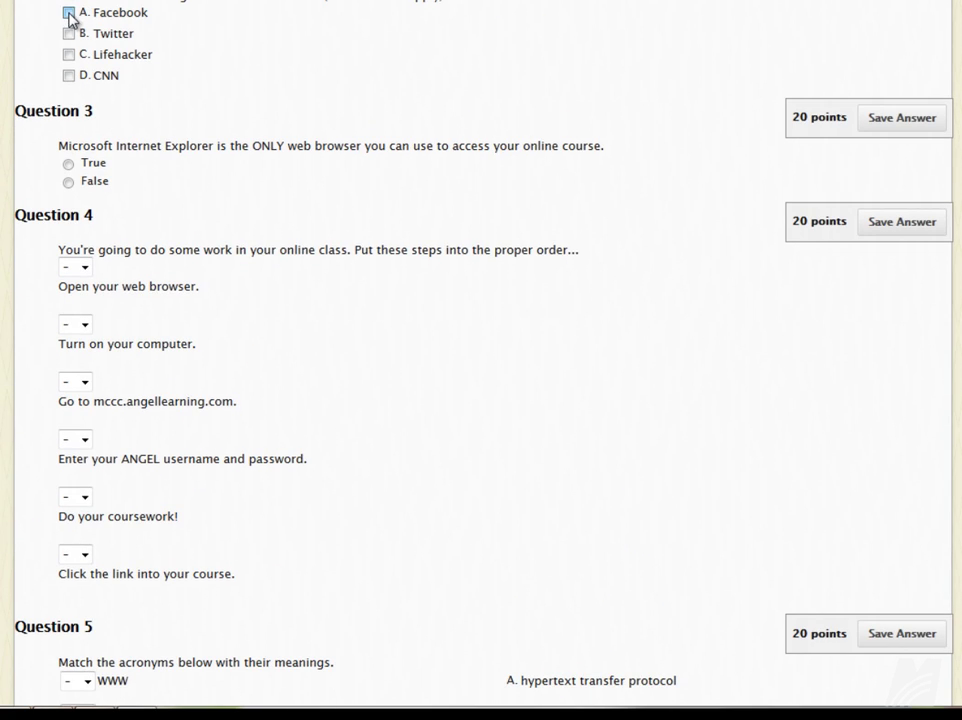
left_click(68, 12)
left_click(69, 34)
left_click(68, 182)
Number Question 4's first steps: turn on computer 1, open browser 2, website 3.
left_click(80, 324)
key("Return")
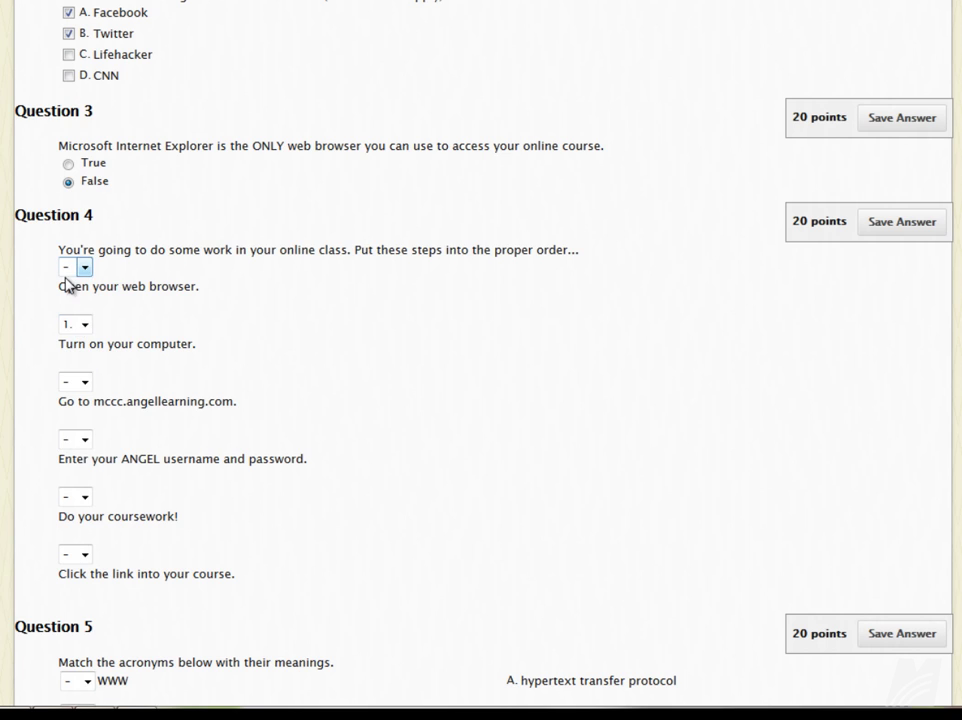
left_click(66, 275)
key("Down")
key("Down")
key("Return")
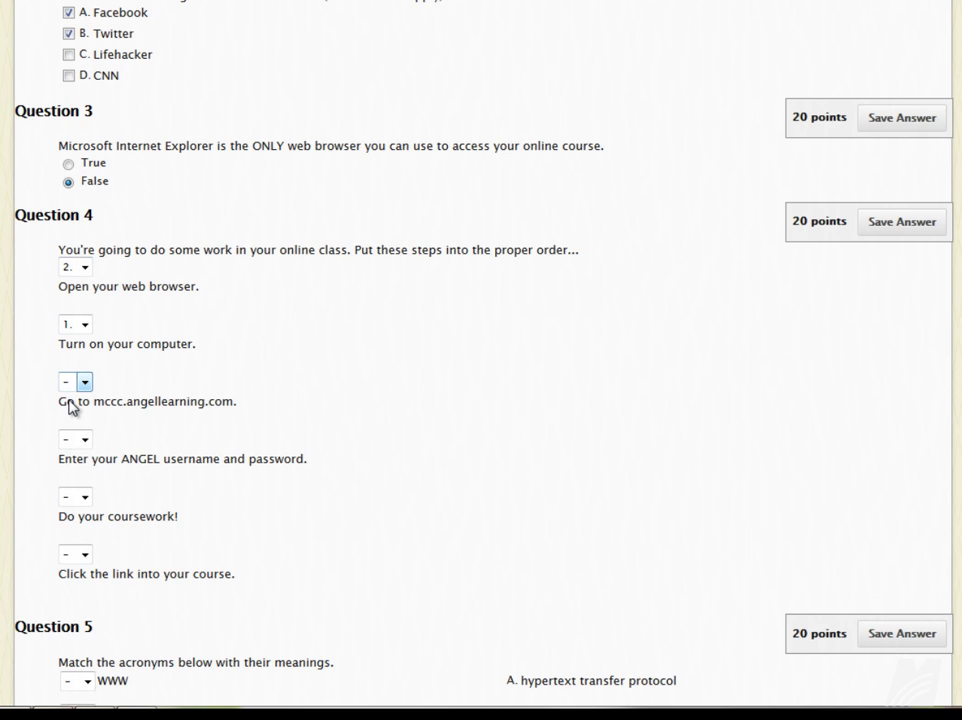
left_click(69, 388)
key("Down")
Number the remaining steps: username and password 4, course link 5, coursework 6.
key("Down")
key("Down")
key("Return")
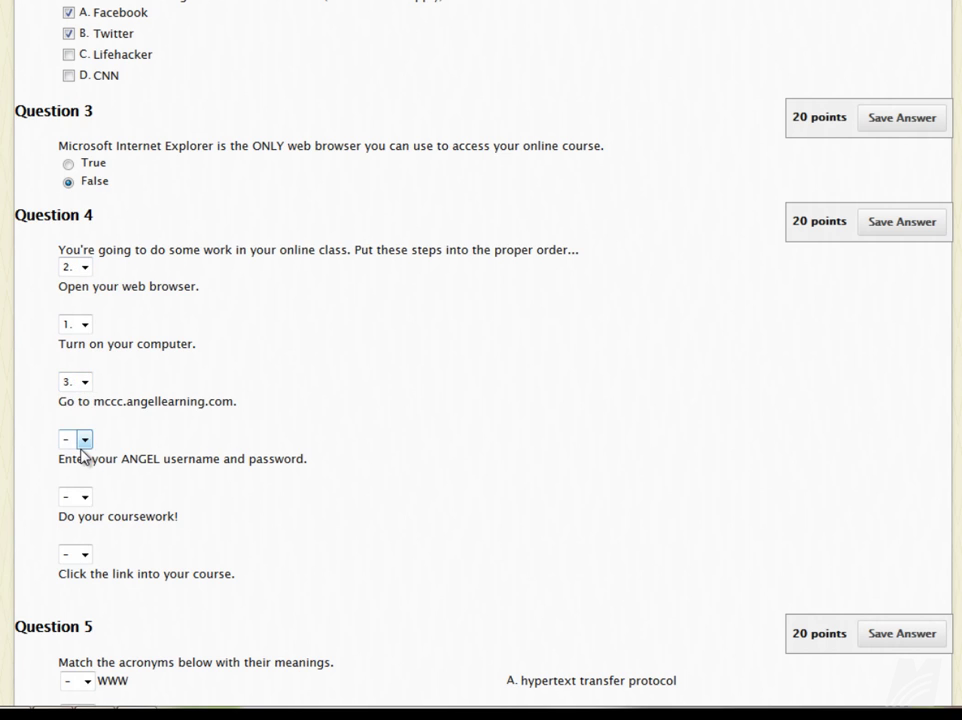
left_click(83, 442)
key("Down")
key("Down")
key("Down")
key("Down")
key("Return")
left_click(72, 554)
key("Down")
key("Down")
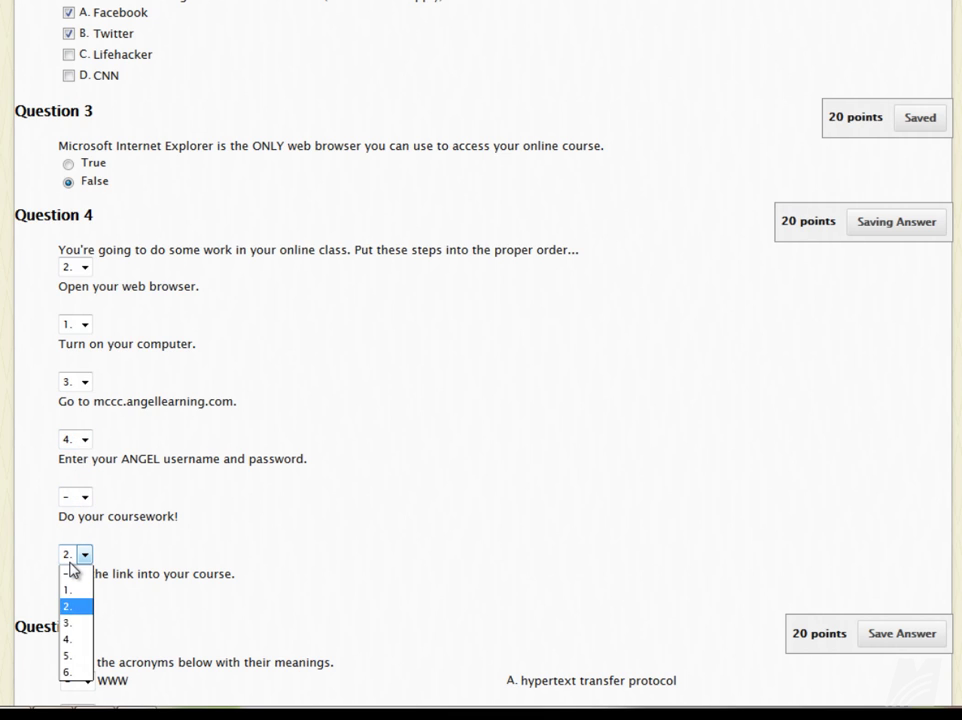
key("Down")
key("Down")
key("Down")
key("Return")
left_click(82, 496)
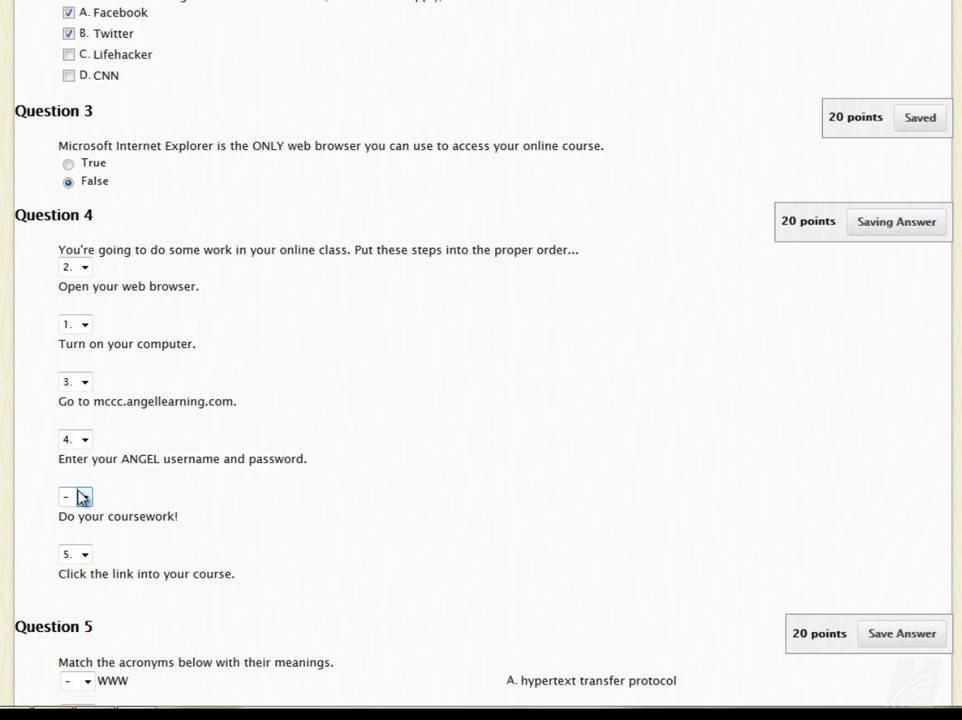
key("Down")
key("Down")
key("Down")
key("Down")
key("Down")
key("Down")
key("Return")
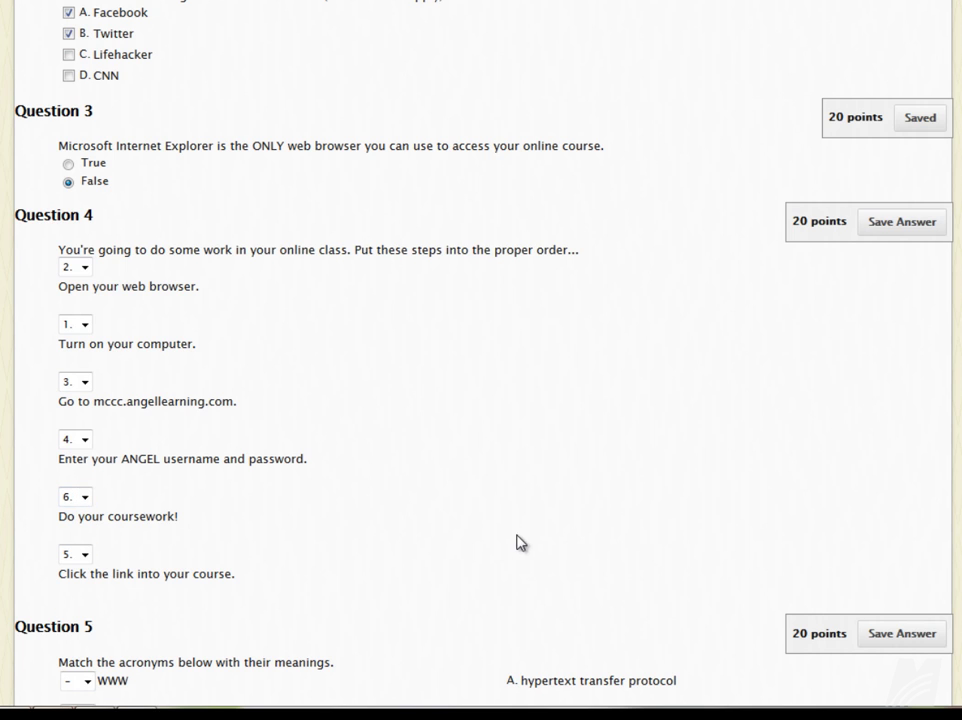
scroll(378, 464, "down", 2)
In Question 5, match WWW to B (world wide web) and http to A.
scroll(378, 464, "down", 3)
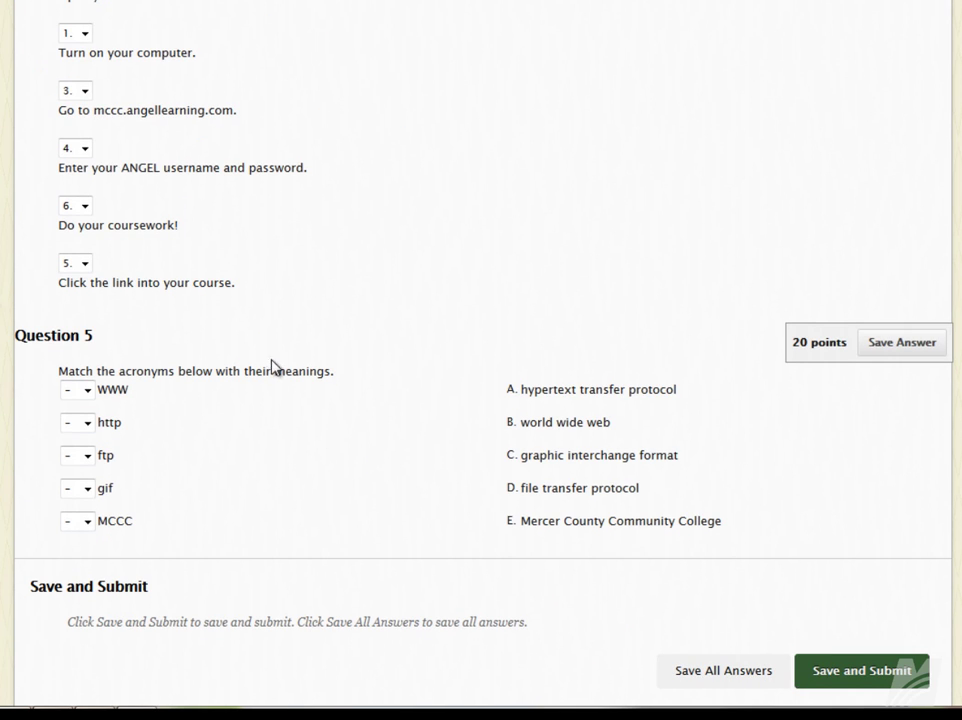
left_click(87, 393)
key("Down")
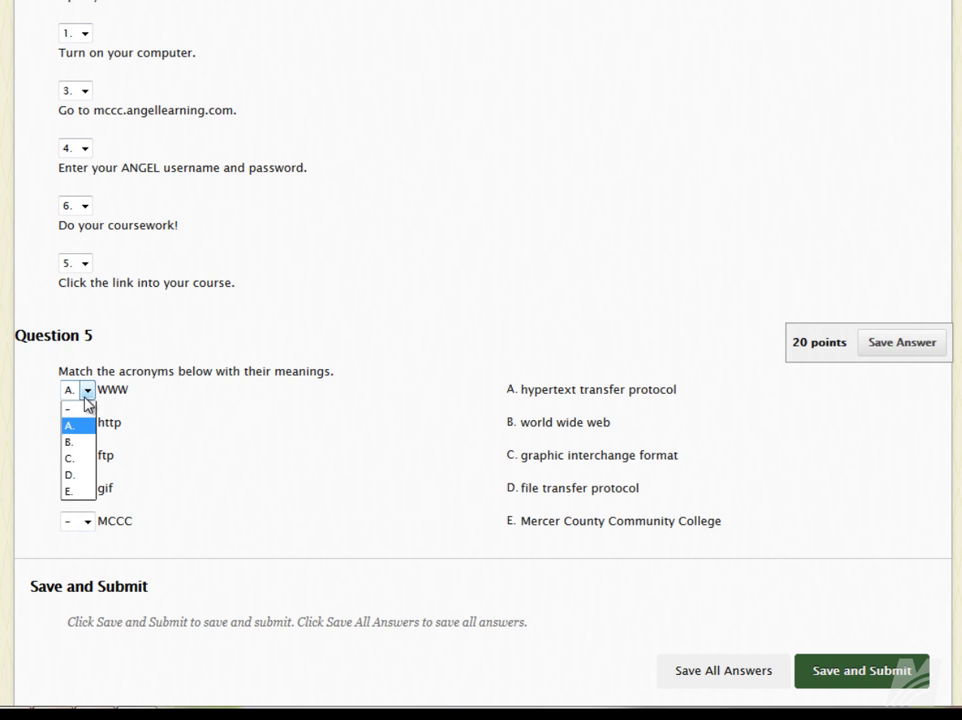
key("Down")
key("Down")
key("Up")
key("Return")
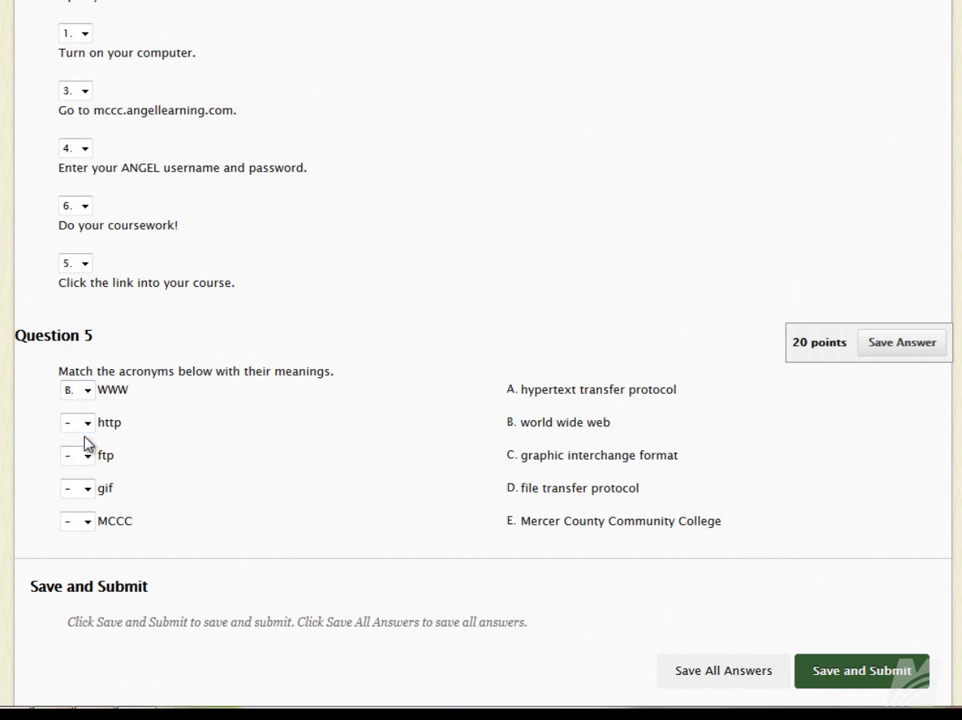
left_click(87, 424)
key("Down")
key("Return")
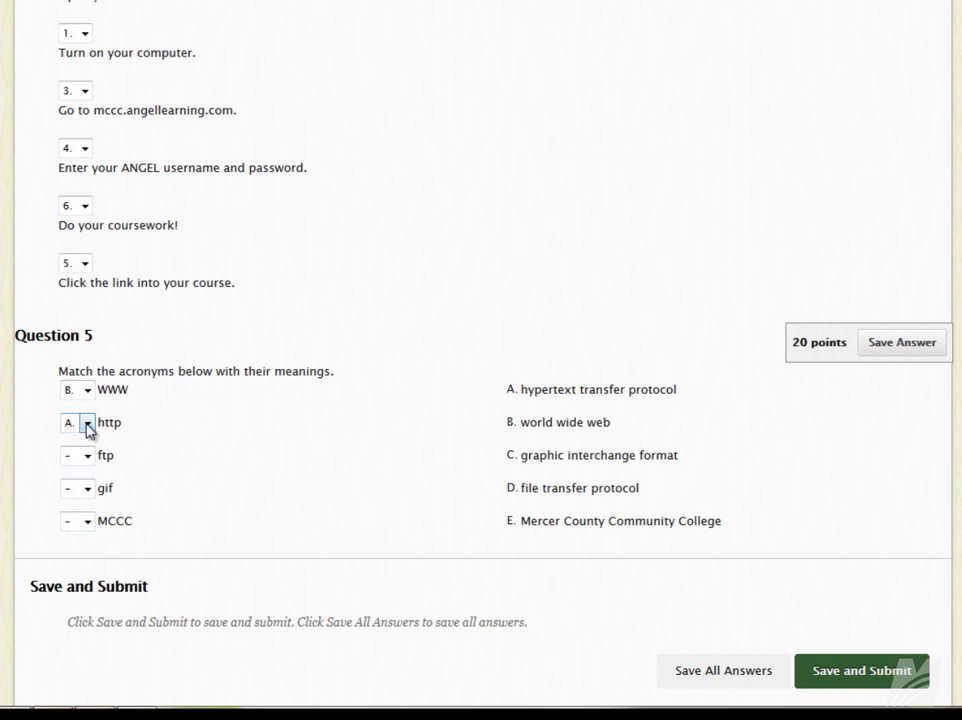
Match ftp to C, gif to D and MCCC to E.
left_click(87, 457)
key("Down")
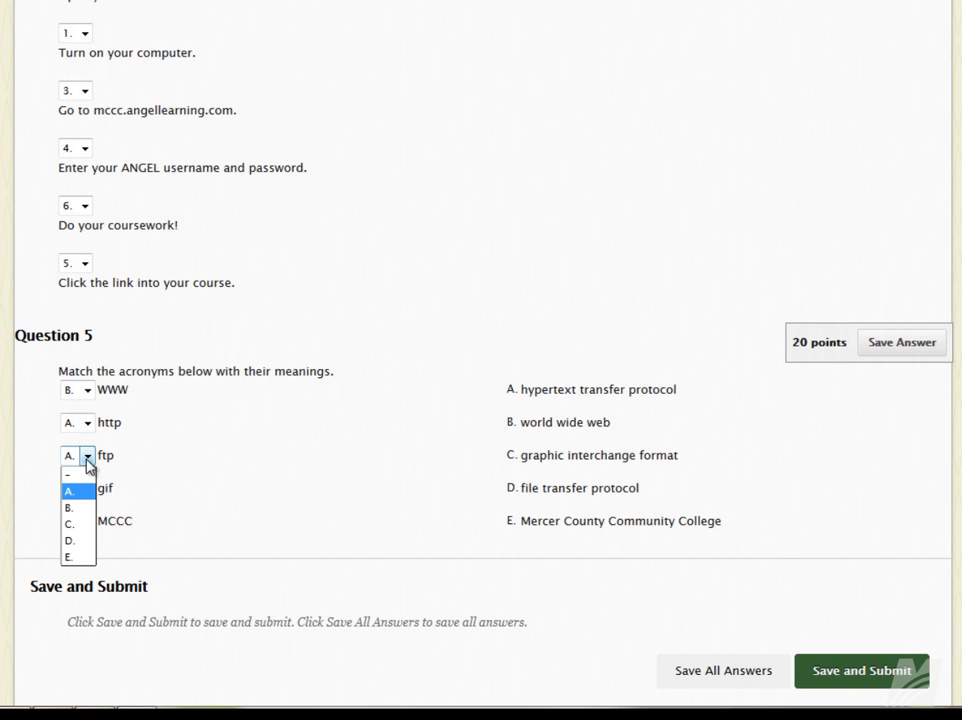
key("Down")
key("Down")
key("Return")
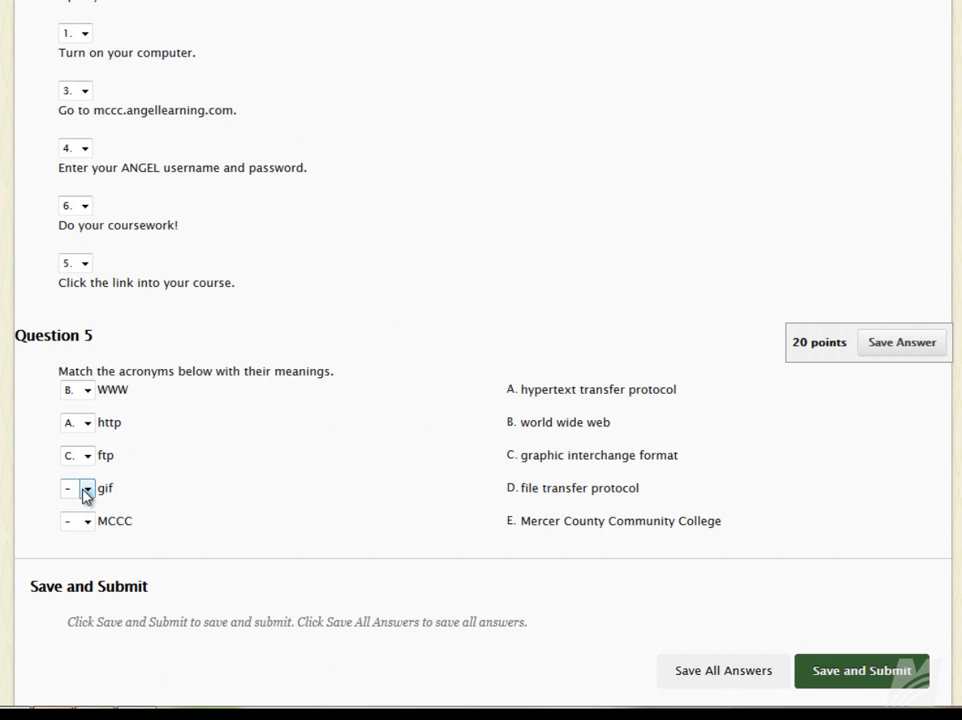
left_click(86, 489)
key("Down")
key("Down")
key("Down")
key("Down")
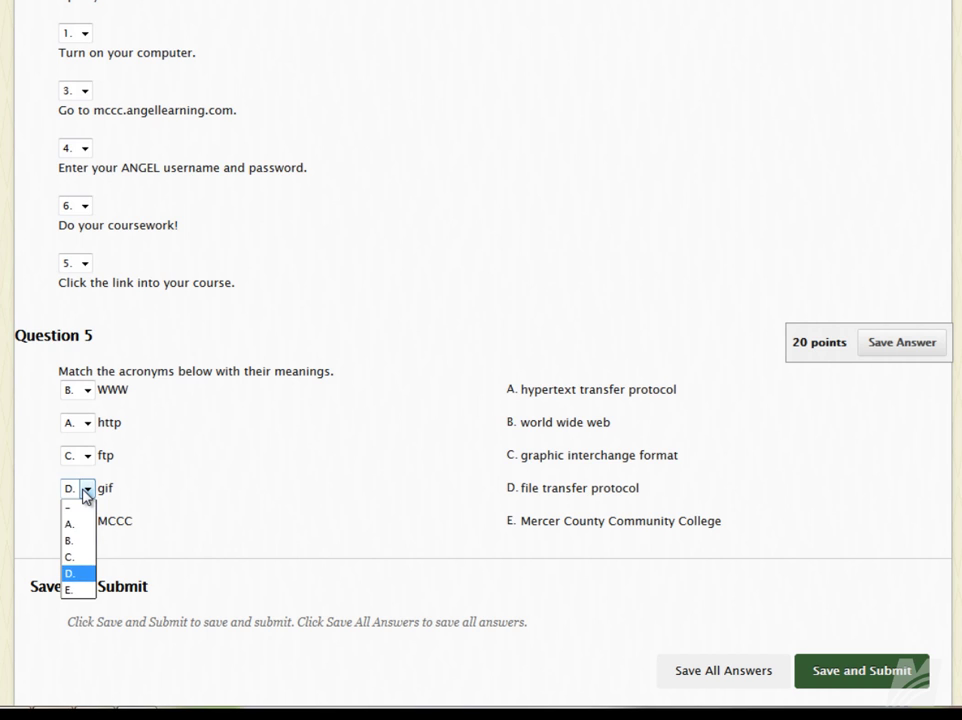
key("Return")
left_click(83, 521)
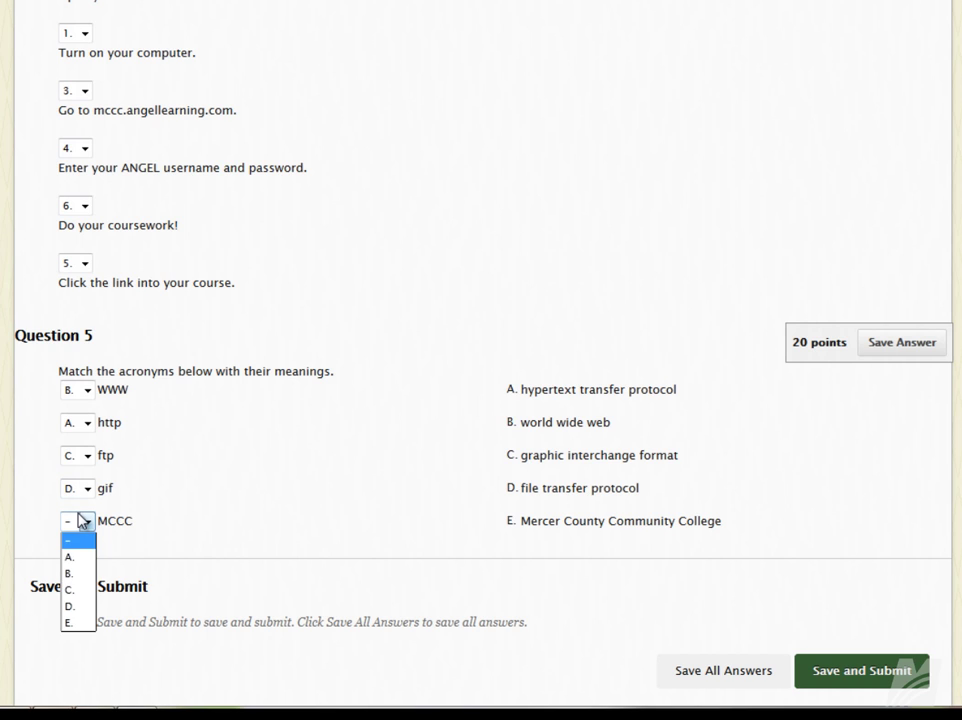
left_click(79, 623)
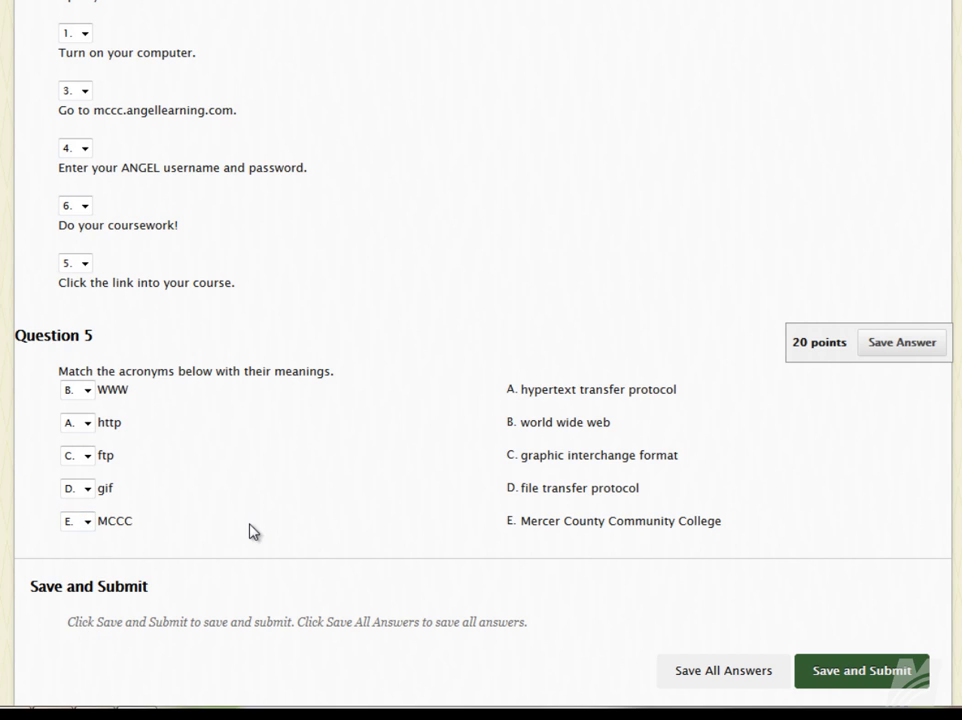
Correct the matches so ftp is D (file transfer protocol) and gif is C.
left_click(87, 457)
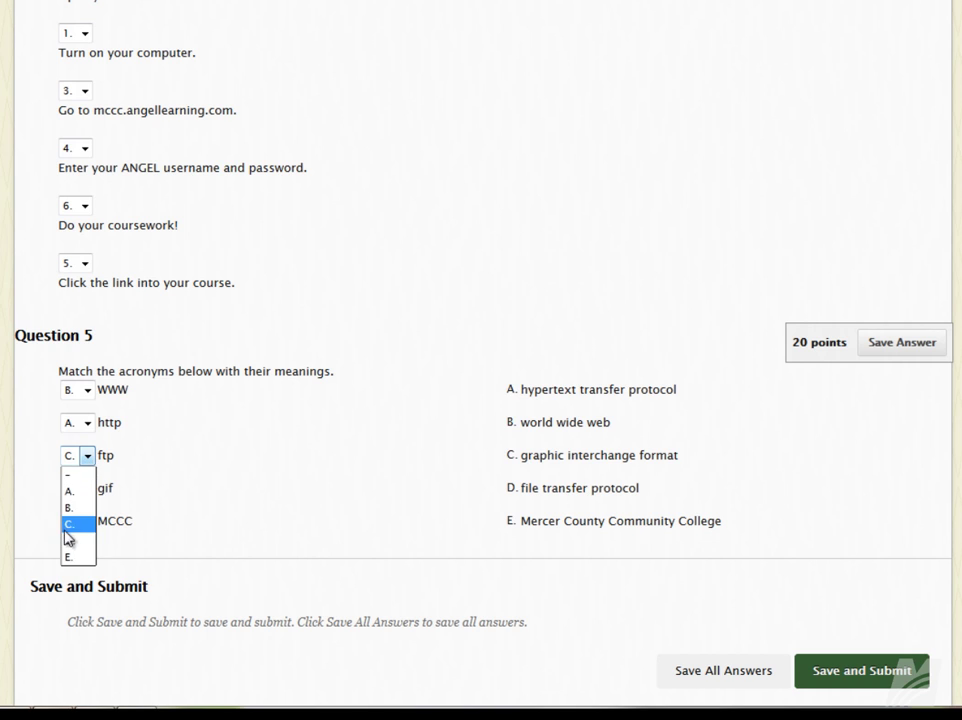
left_click(70, 541)
left_click(88, 489)
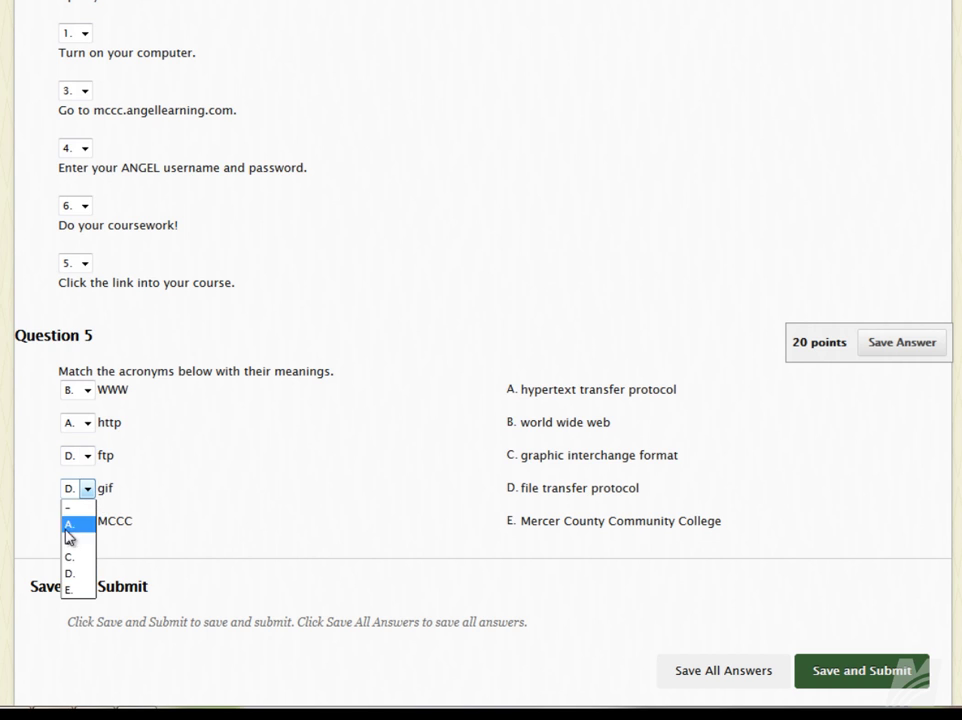
left_click(70, 540)
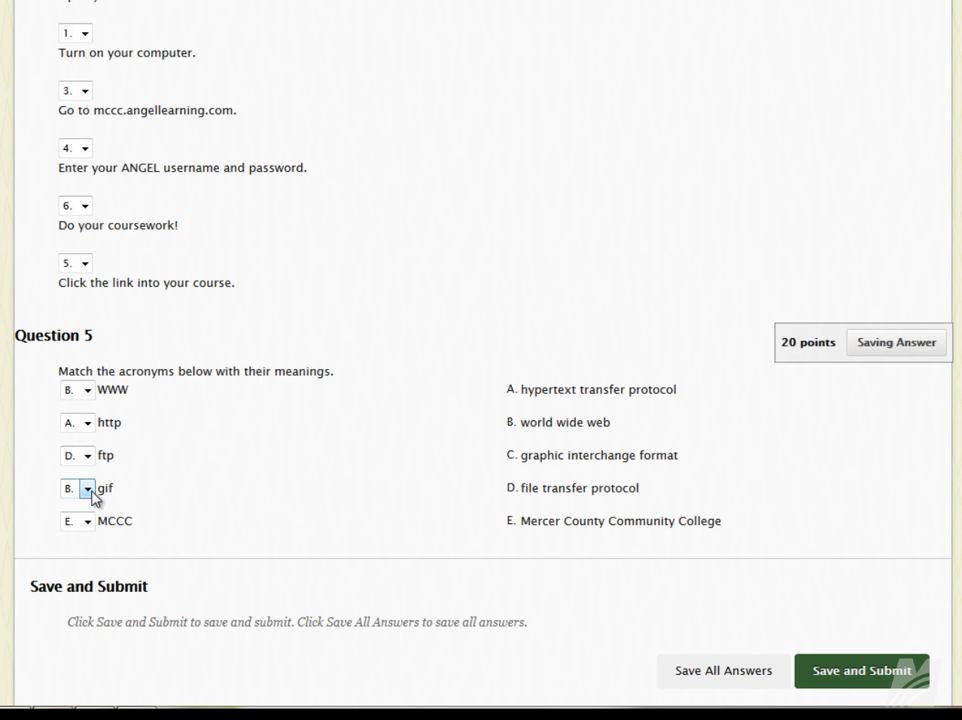
left_click(88, 489)
left_click(71, 554)
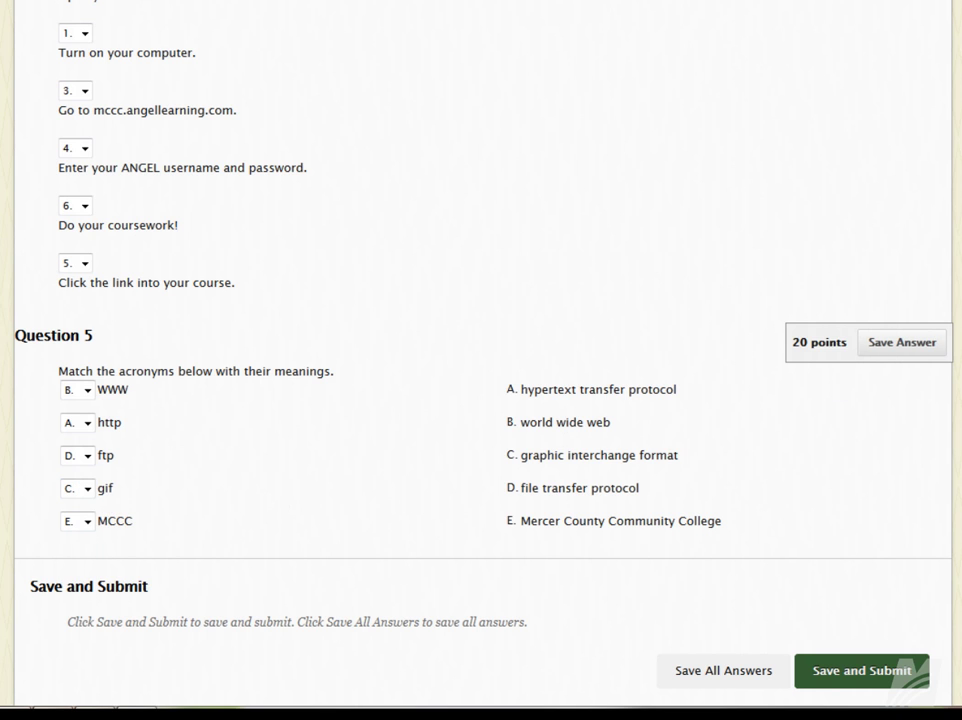
scroll(859, 376, "up", 3)
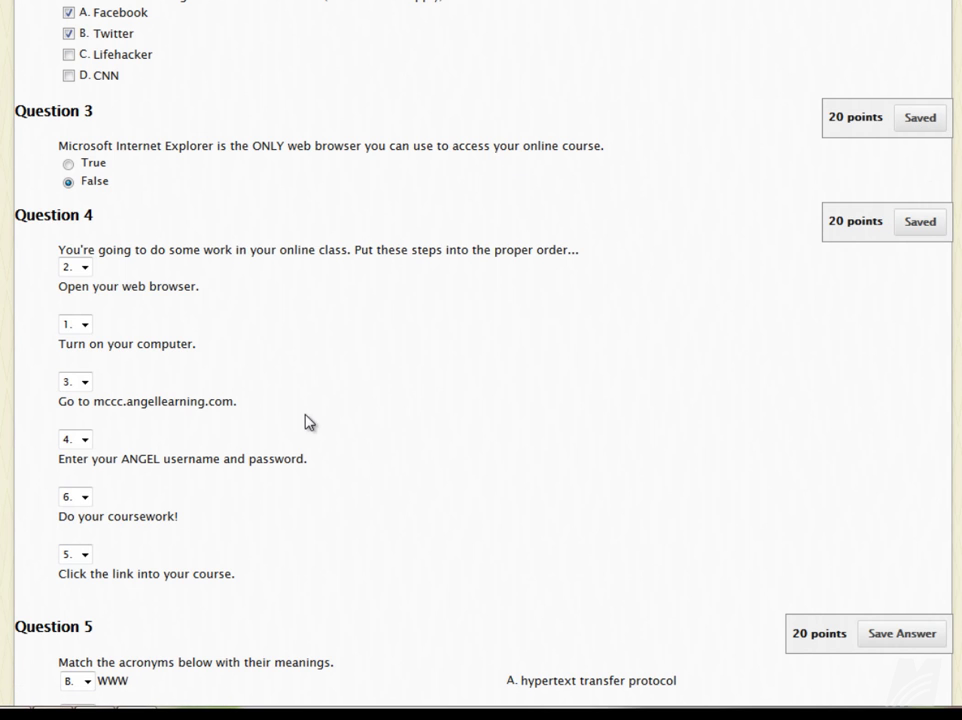
scroll(497, 401, "down", 2)
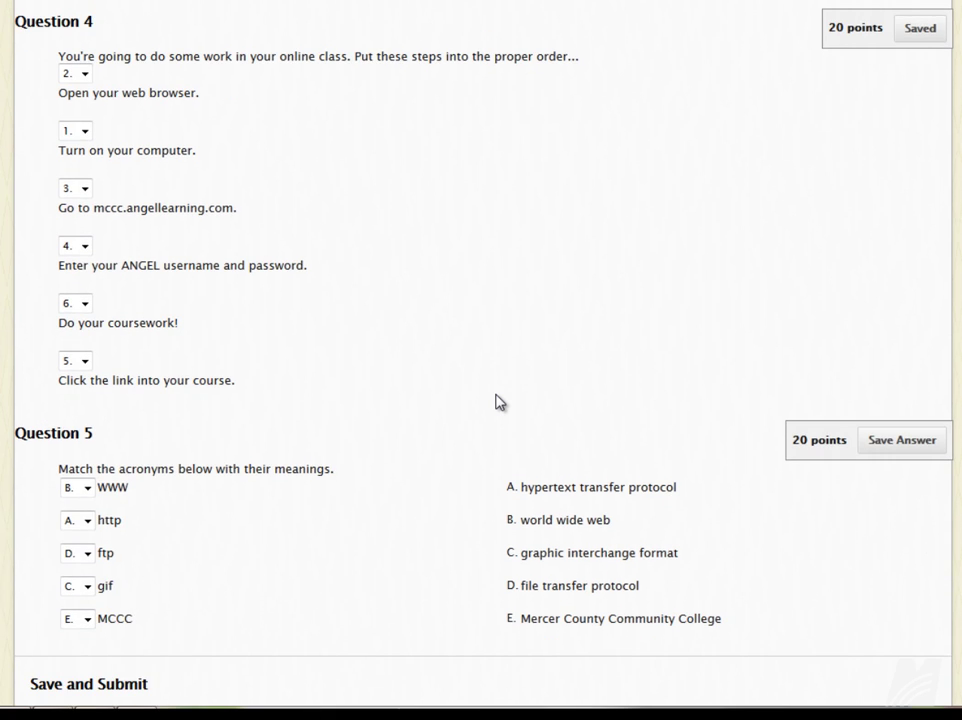
Save the Question 5 answer and submit the quiz for grading.
left_click(896, 443)
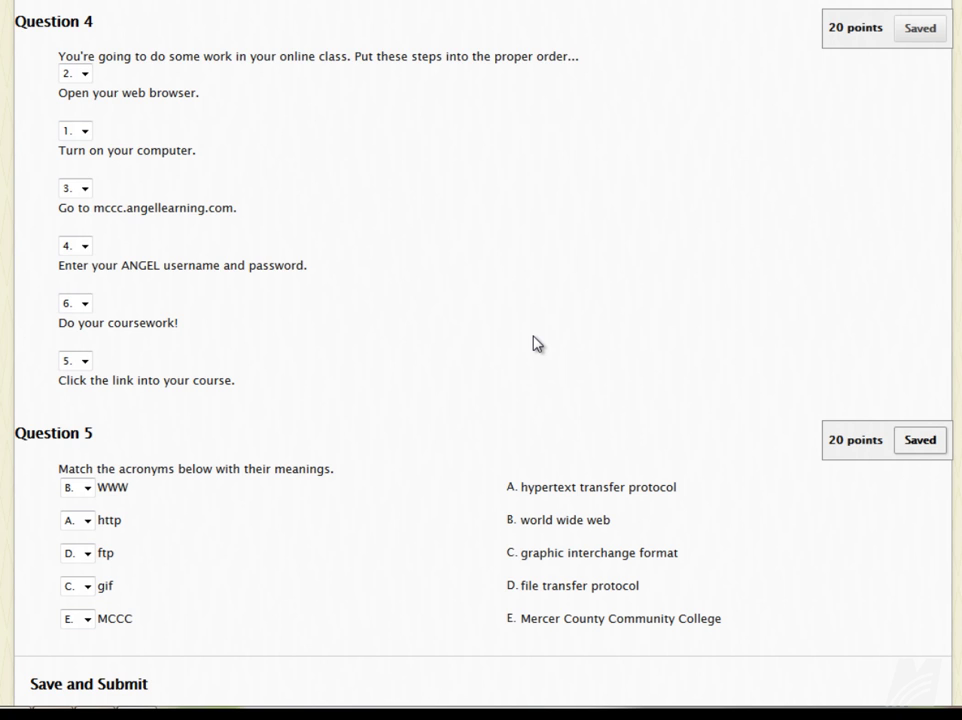
scroll(533, 344, "down", 1)
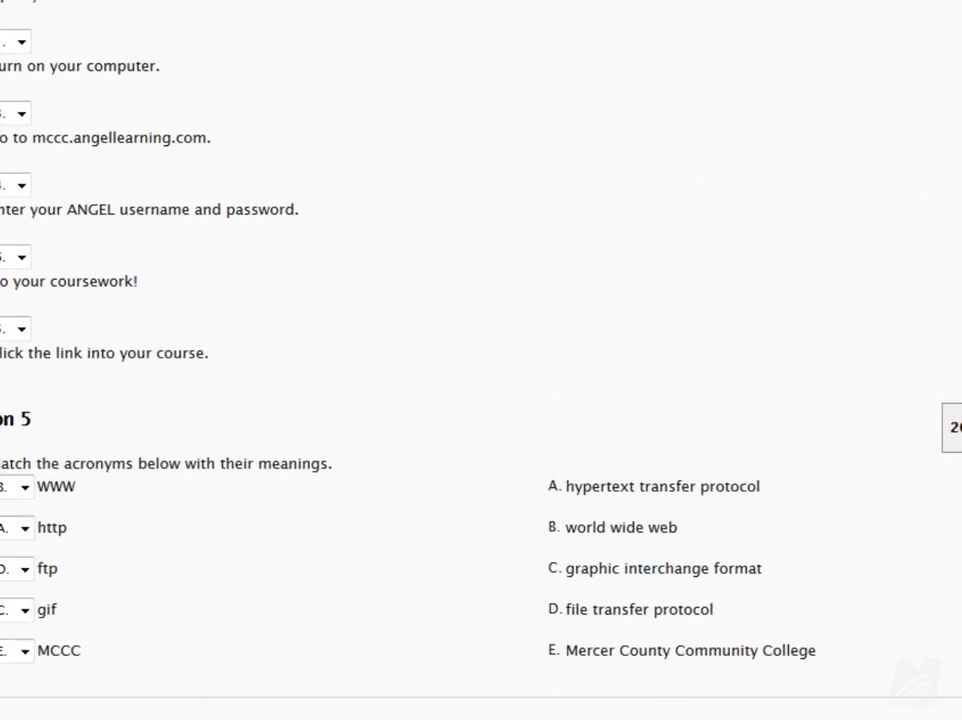
left_click(817, 675)
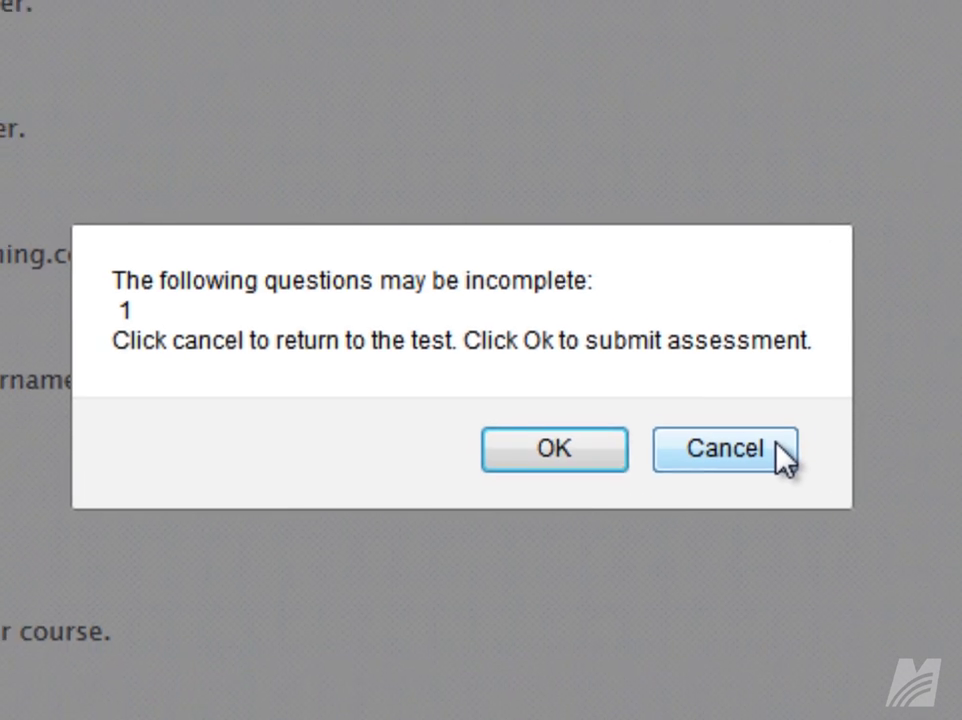
left_click(780, 456)
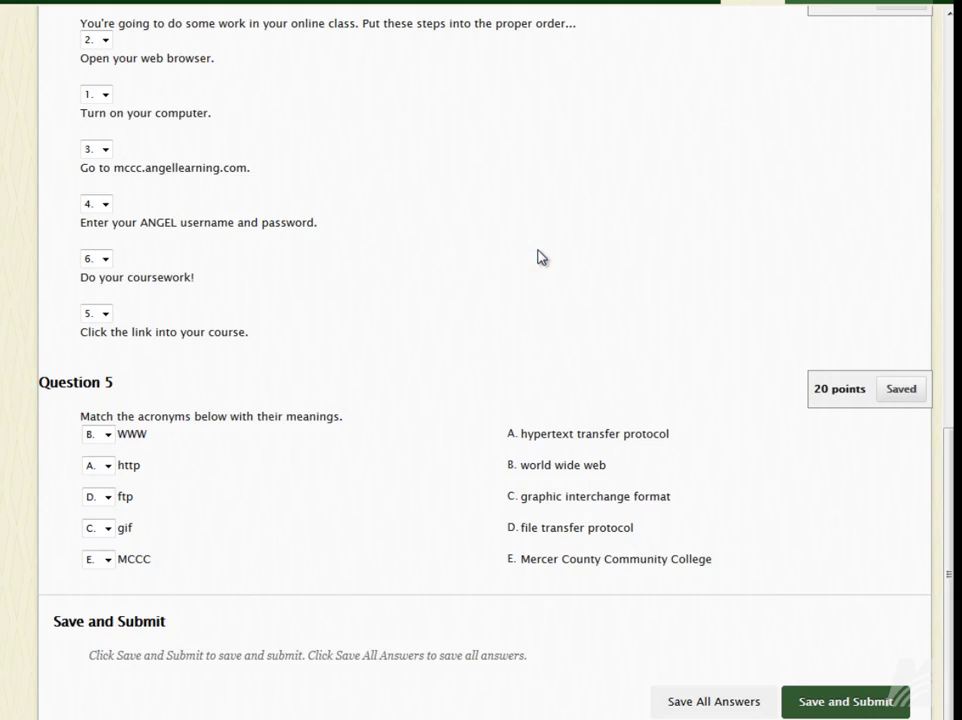
scroll(537, 305, "up", 10)
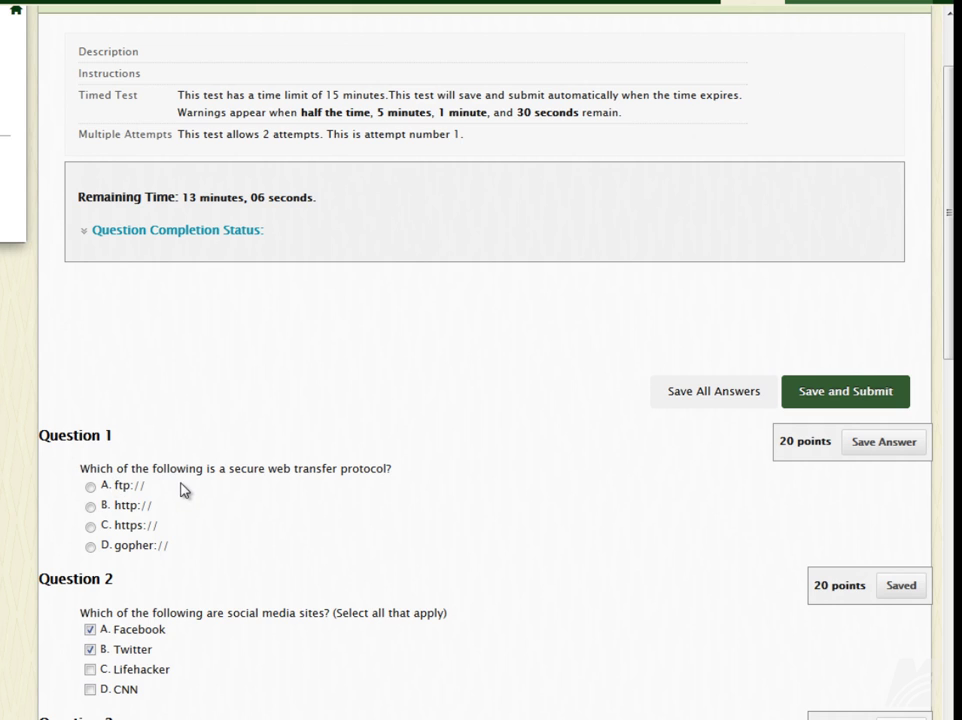
left_click(91, 526)
scroll(190, 530, "down", 1)
scroll(192, 530, "down", 3)
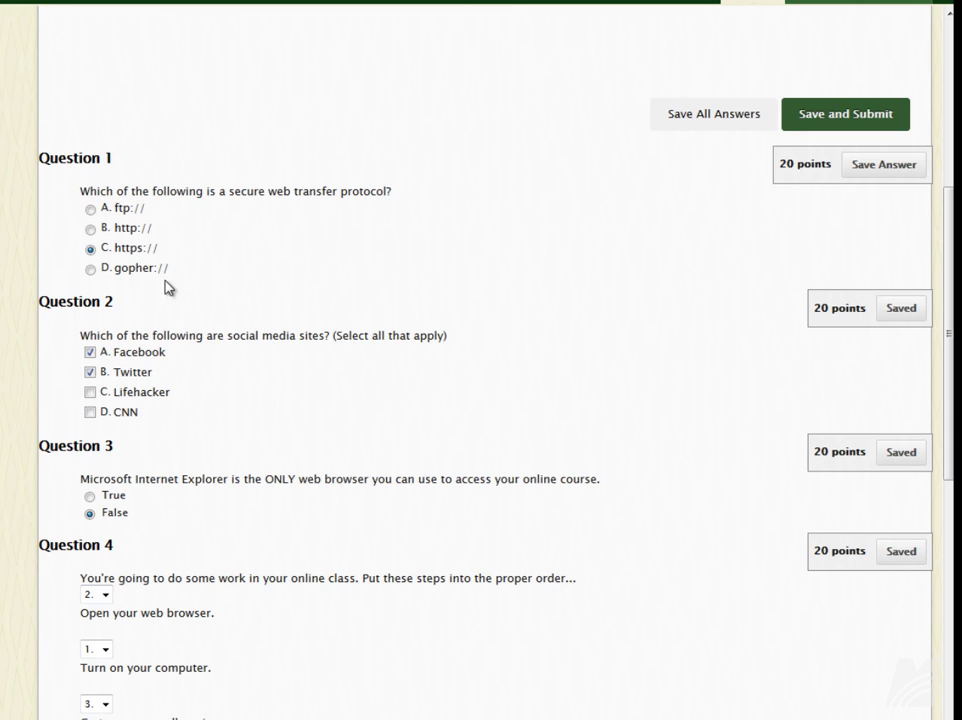
Save and submit the Module I Quiz, confirming the submission.
left_click(872, 122)
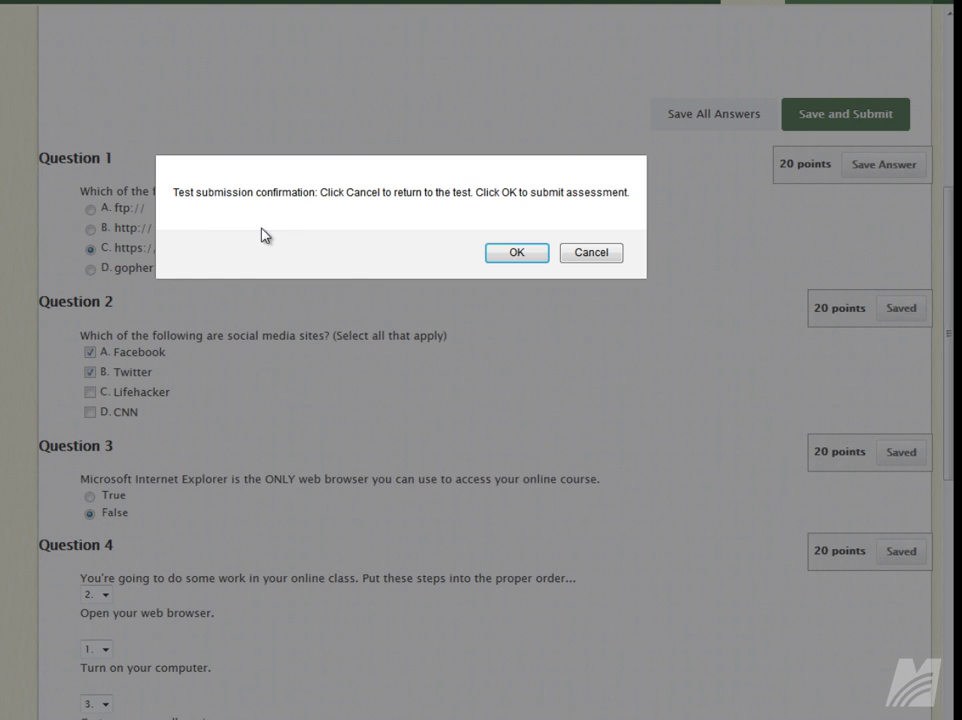
left_click(516, 253)
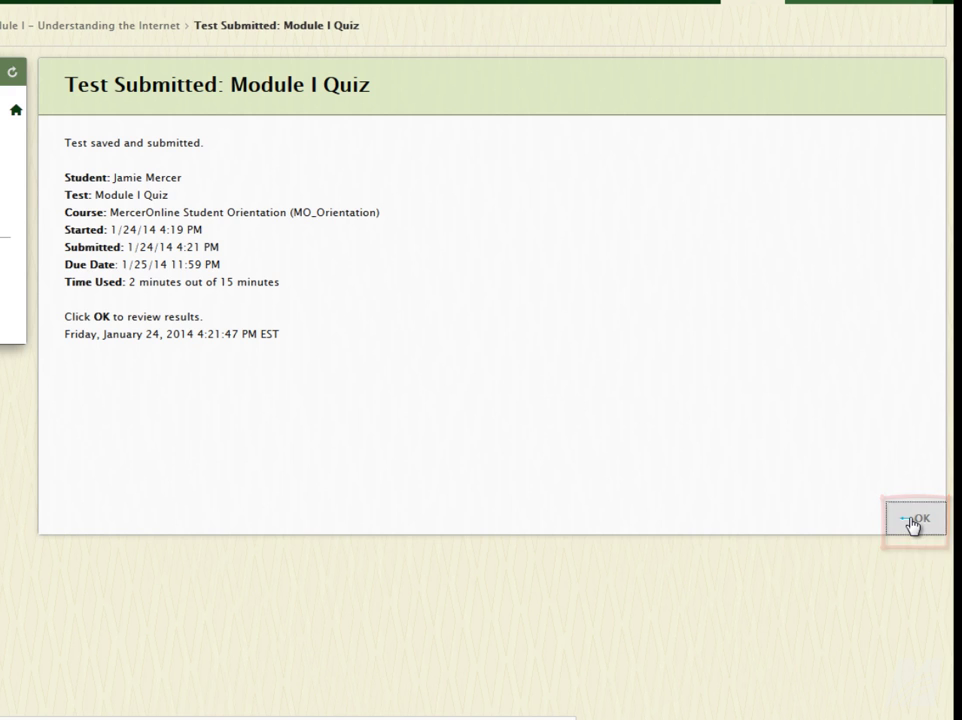
Open the Review Test Submission results and scroll through the 100/100 quiz answers.
left_click(912, 521)
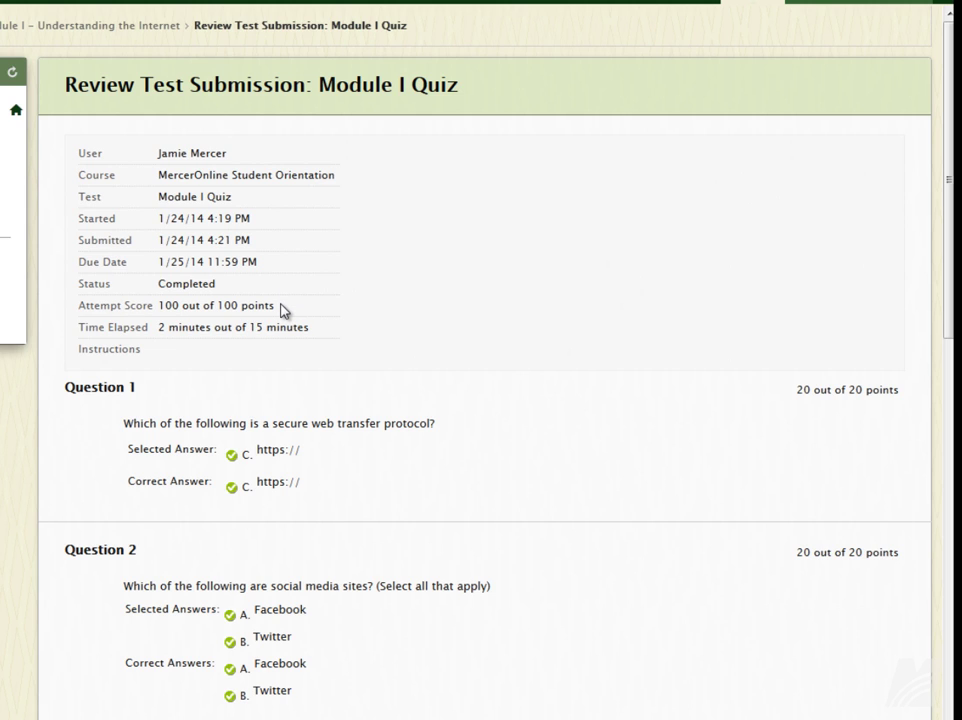
scroll(790, 440, "down", 1)
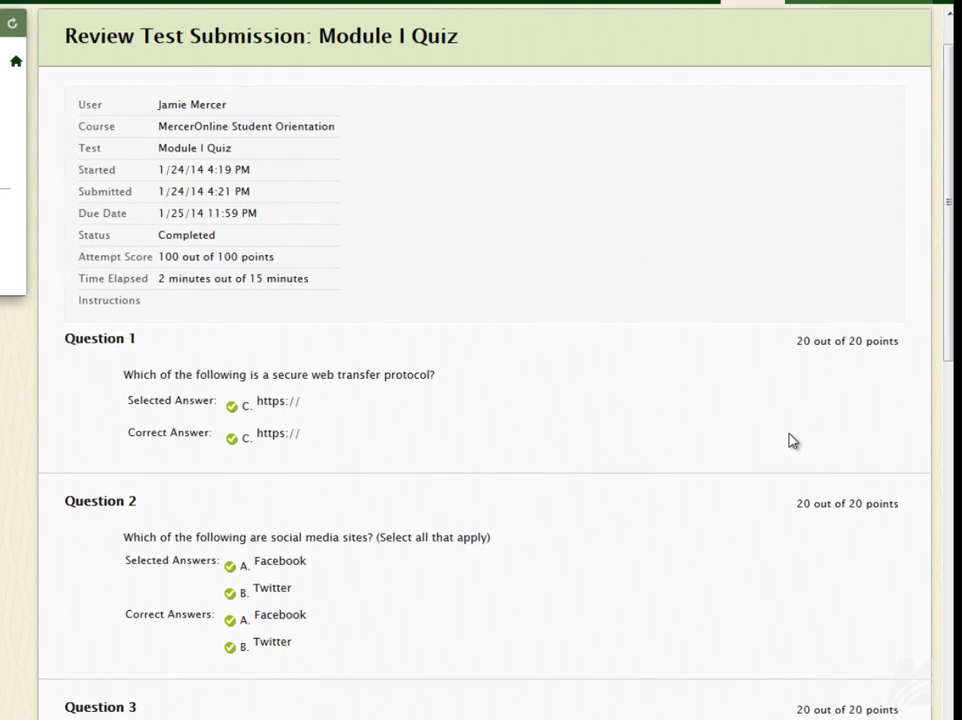
scroll(790, 440, "down", 3)
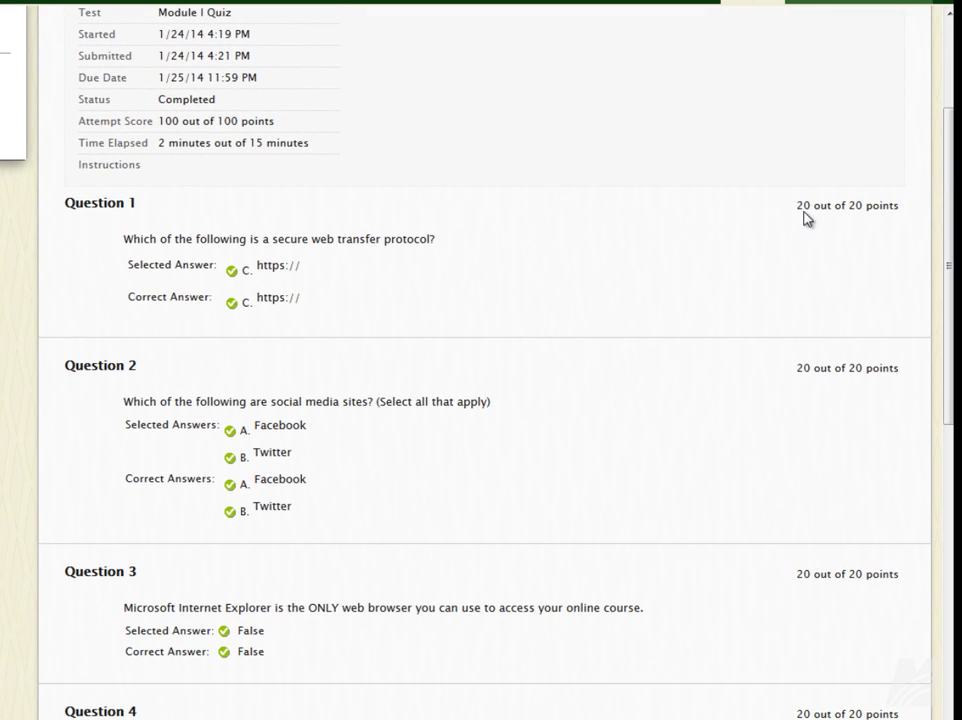
scroll(595, 453, "down", 3)
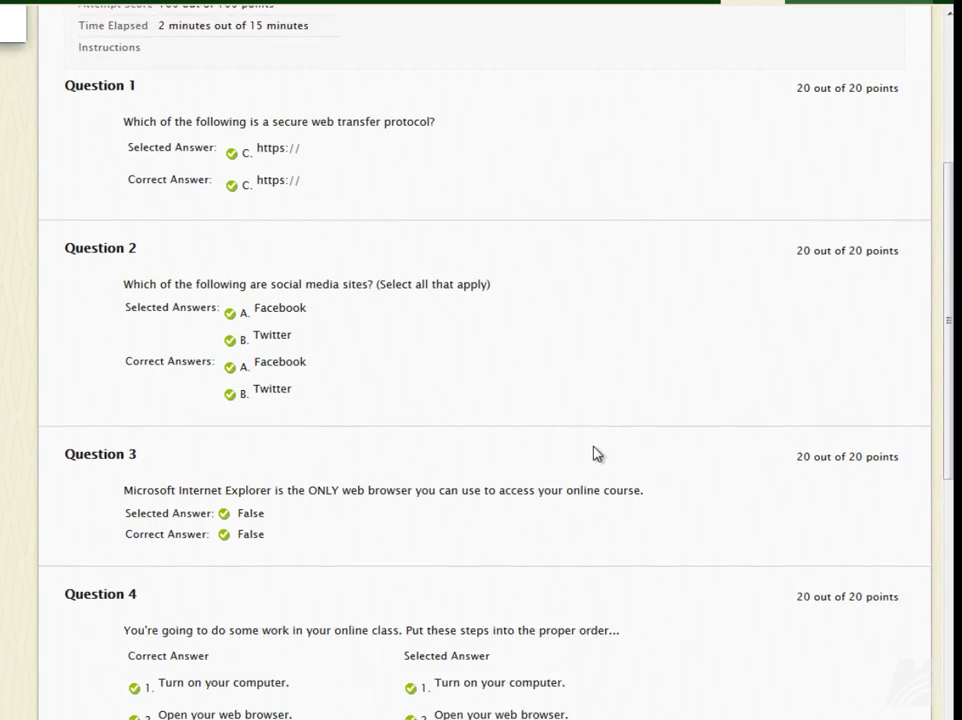
scroll(593, 453, "down", 2)
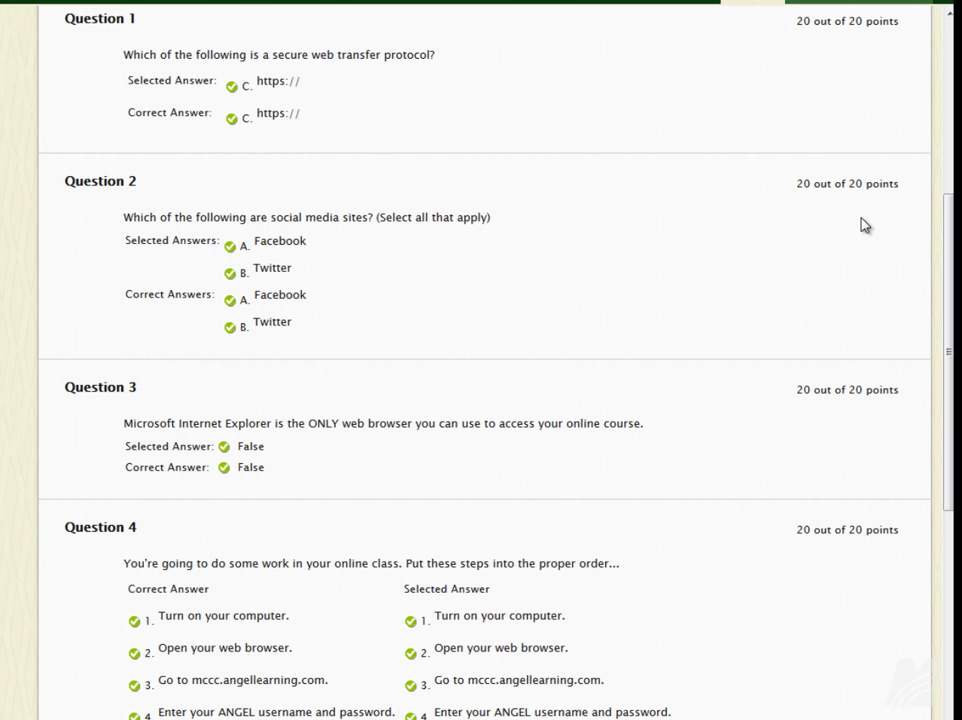
scroll(745, 320, "down", 8)
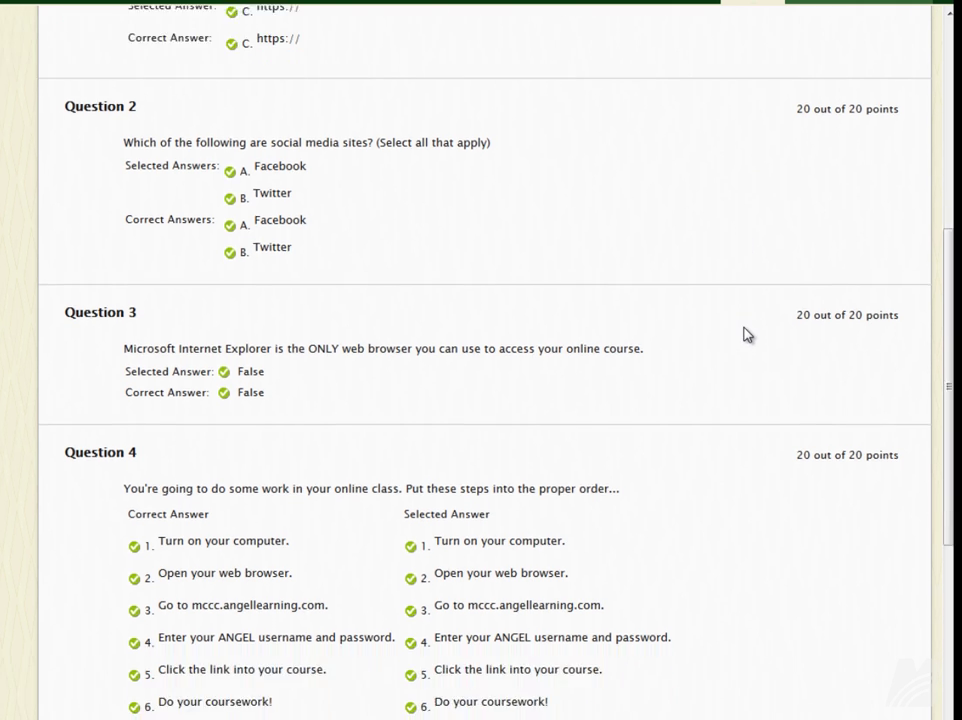
scroll(750, 339, "down", 2)
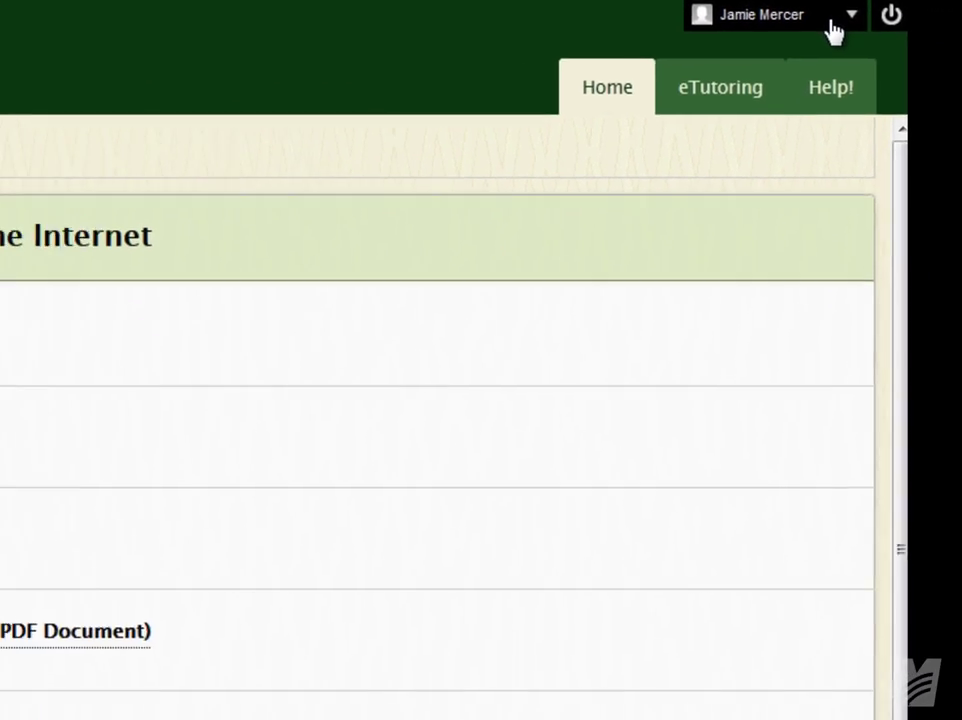
Open Personal Information through the user-name menu's Settings links.
left_click(834, 28)
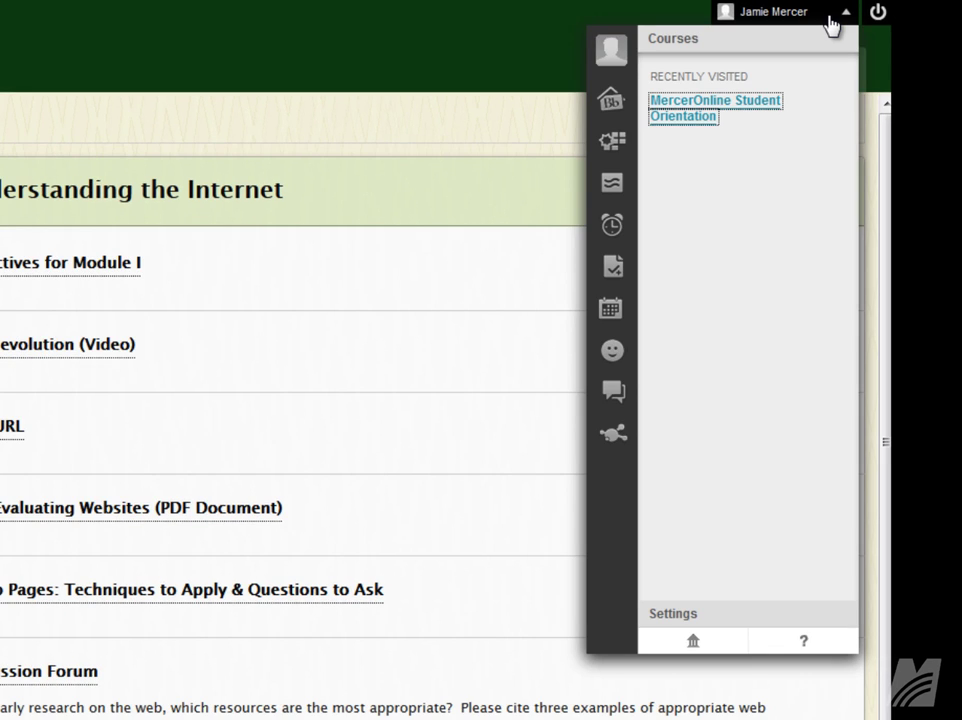
left_click(667, 617)
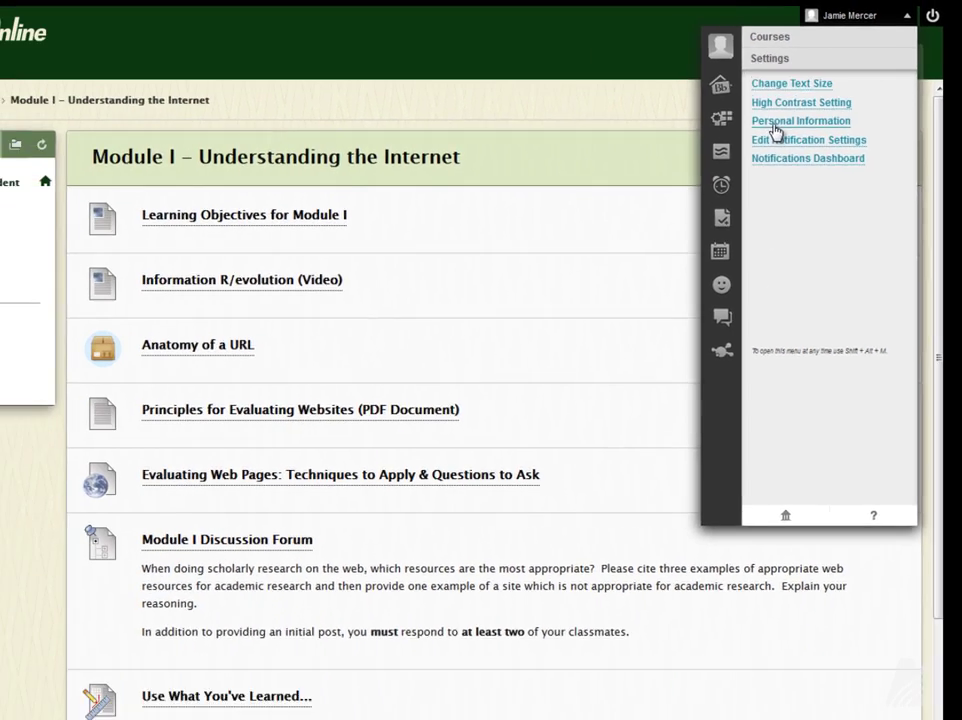
left_click(776, 131)
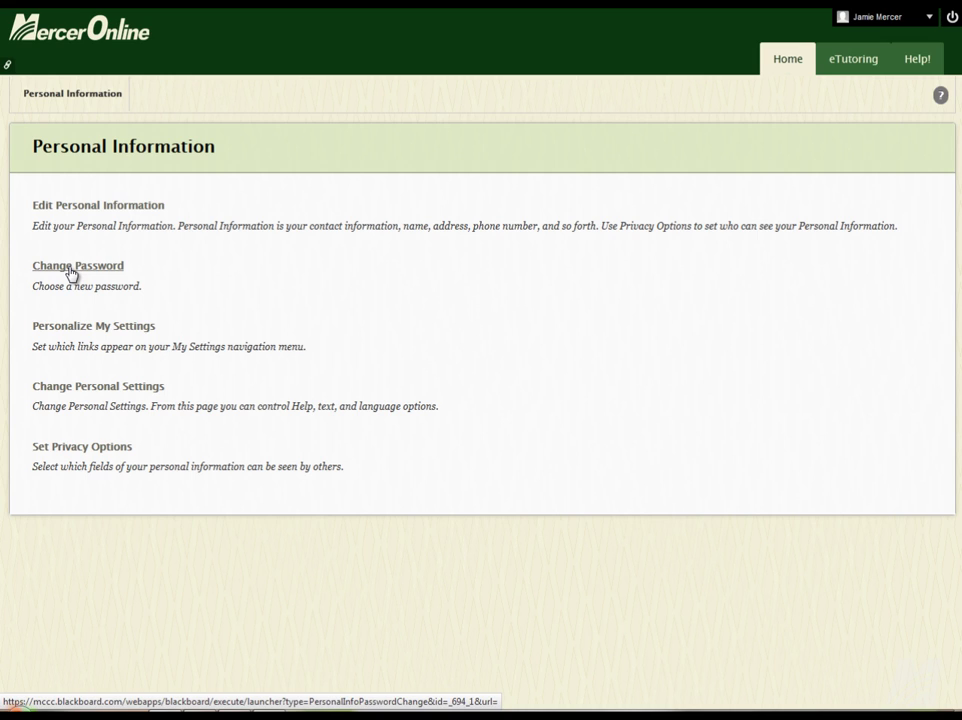
Open Edit Personal Information and put the cursor in the empty Mobile Phone field.
left_click(95, 212)
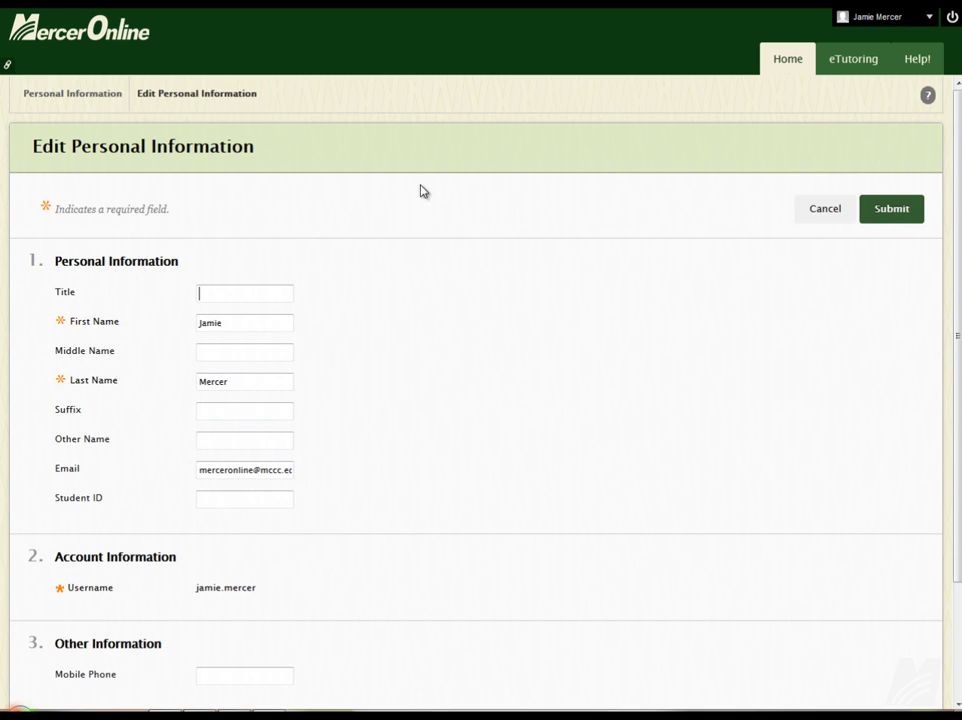
scroll(440, 290, "down", 3)
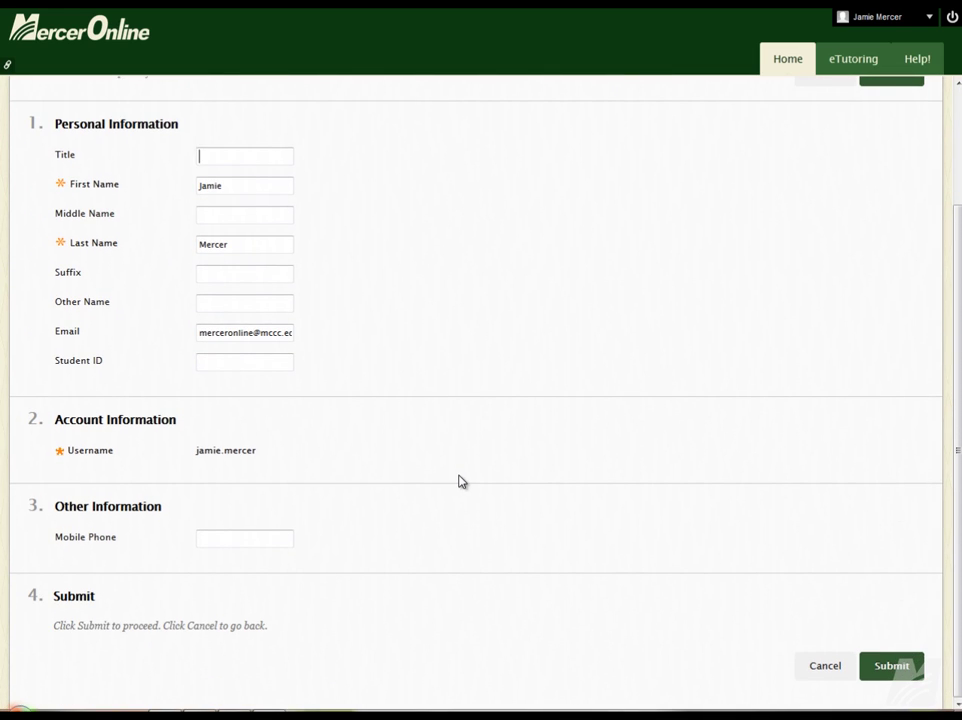
left_click(242, 540)
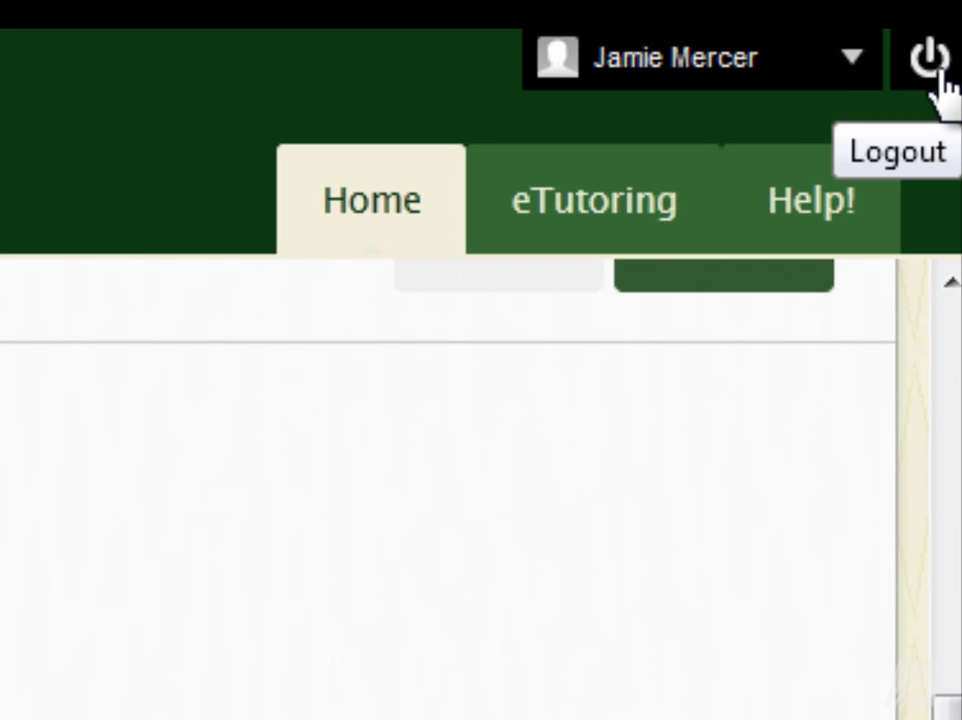
Use the power (Logout) icon at the top right to leave MercerOnline.
left_click(930, 84)
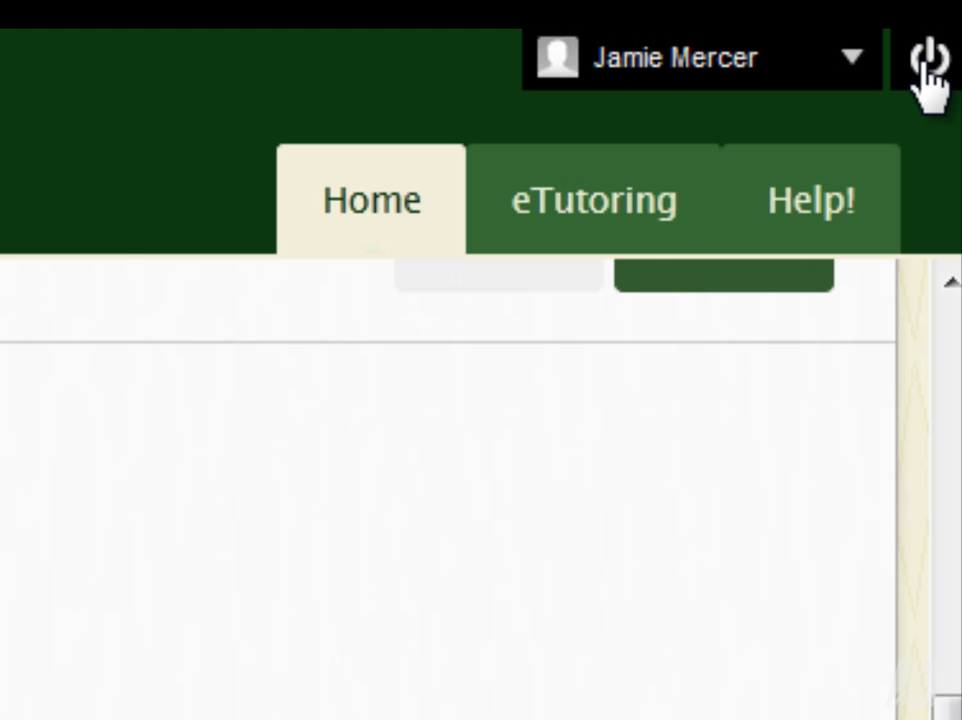
left_click(928, 62)
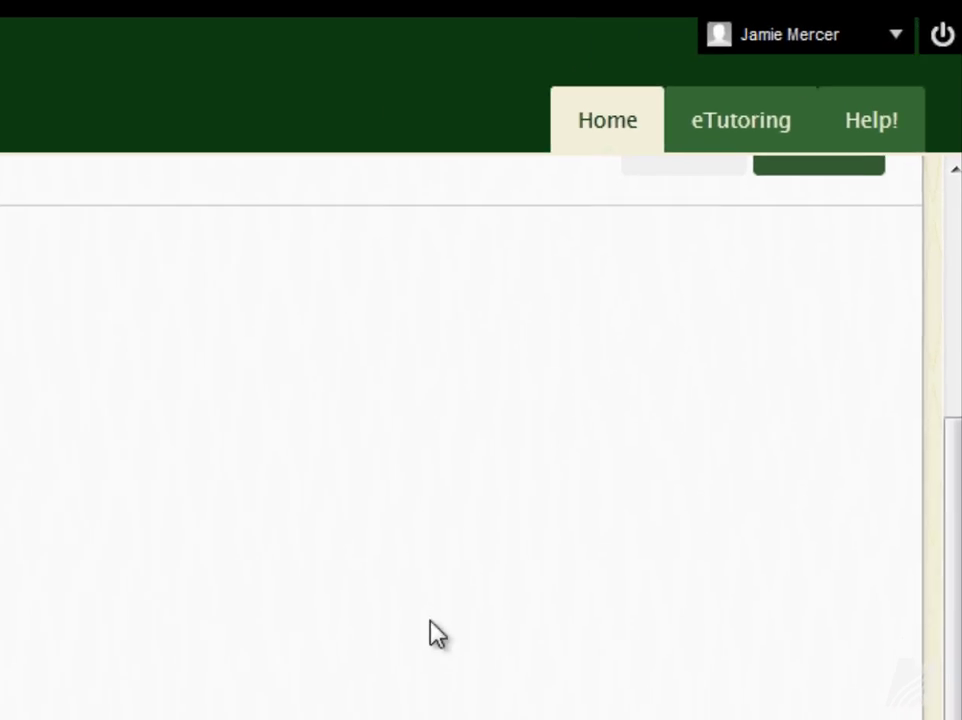